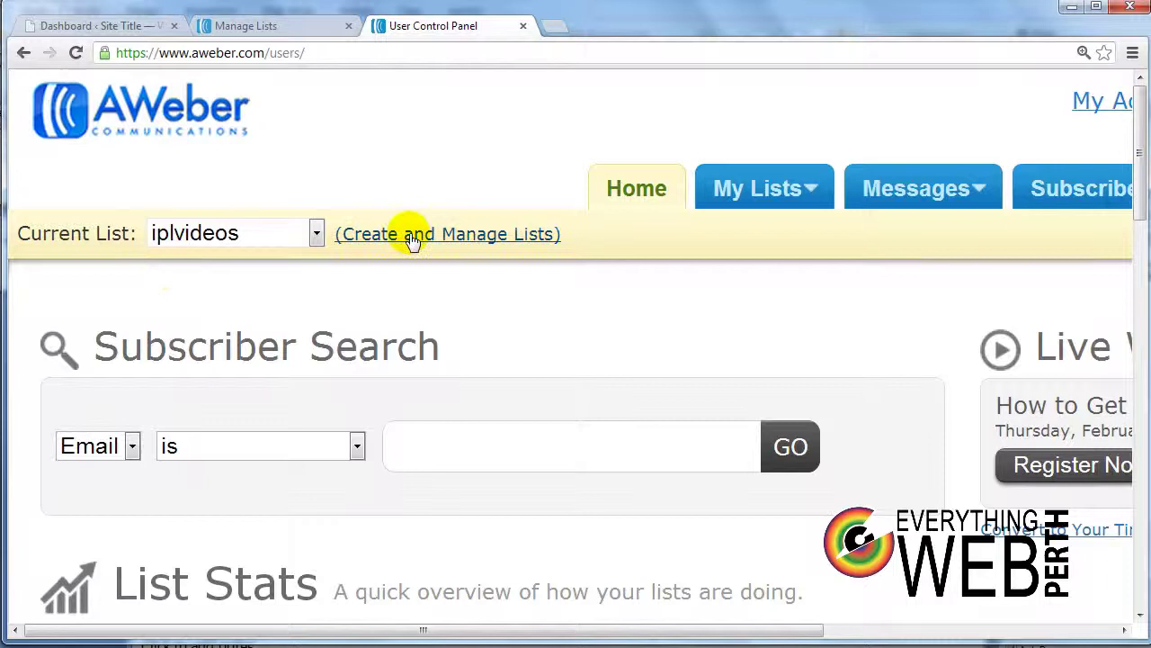
Create a new mailing list from the list management page and go to its basic information fields
{"action": "left_click", "coordinate": [508, 235]}
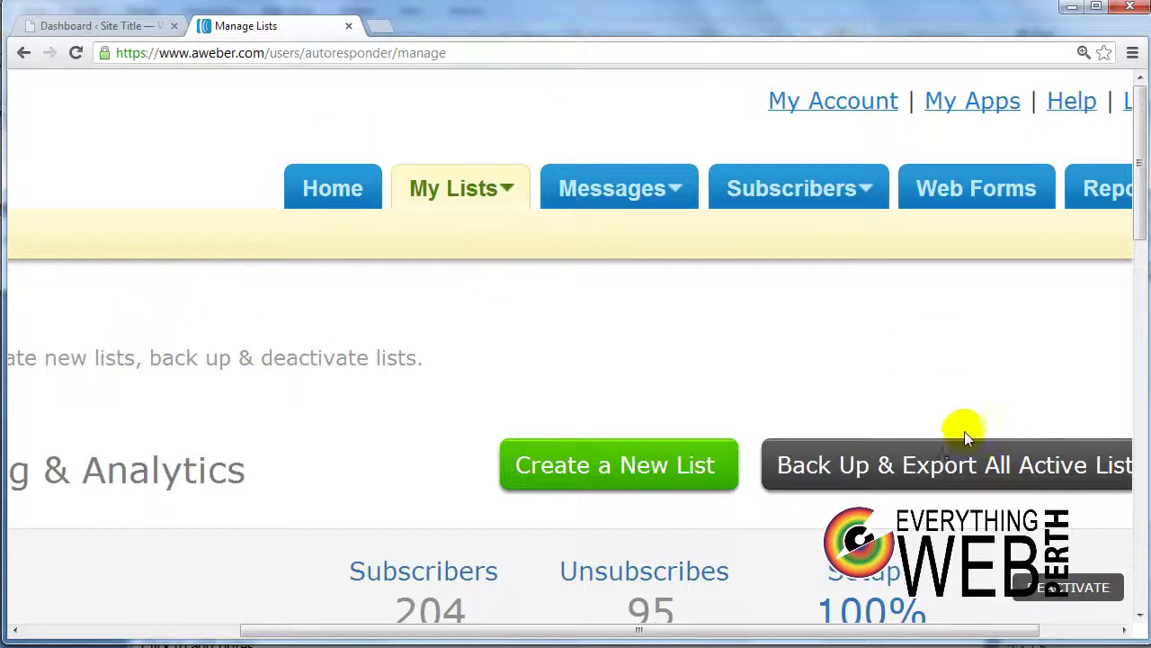
{"action": "left_click", "coordinate": [618, 475]}
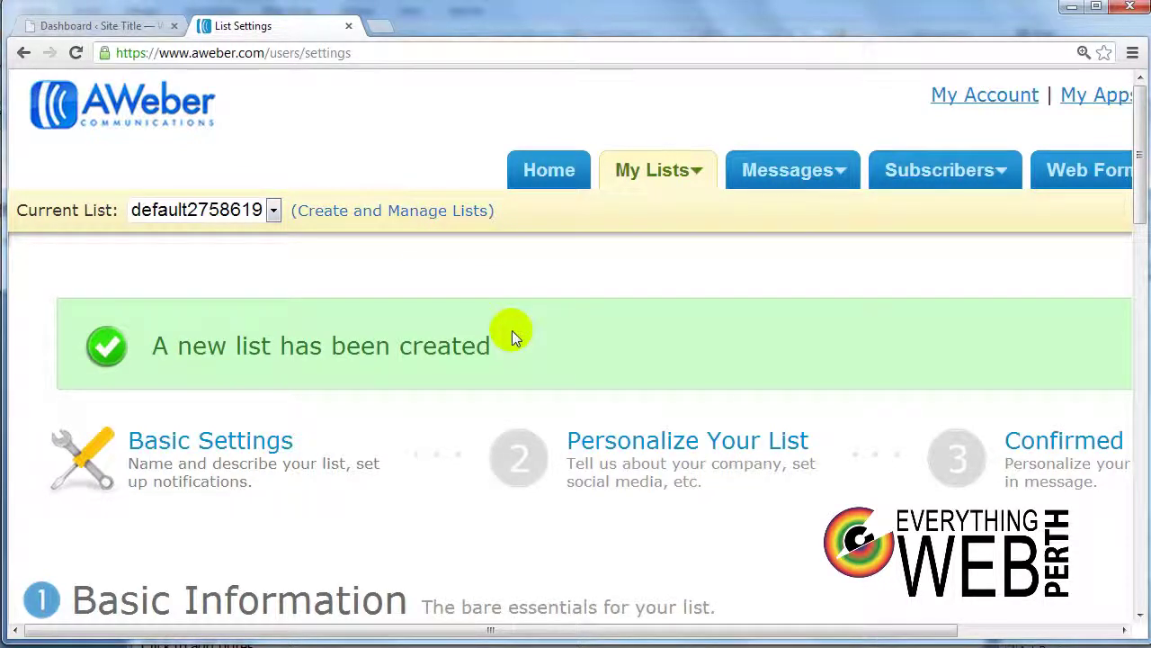
{"action": "scroll", "coordinate": [512, 330], "scroll_direction": "down", "scroll_amount": 3}
{"action": "scroll", "coordinate": [512, 330], "scroll_direction": "down", "scroll_amount": 3}
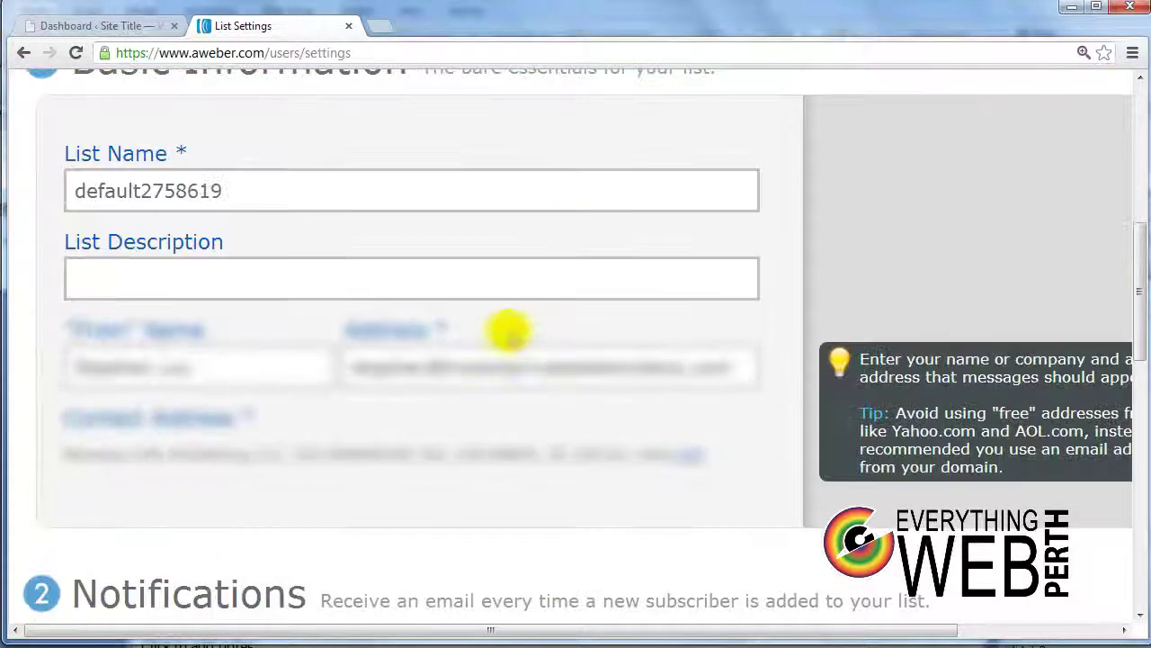
Examine the new list's name, description, "From" name and address fields in the basic information section
{"action": "scroll", "coordinate": [509, 329], "scroll_direction": "up", "scroll_amount": 4}
{"action": "left_click", "coordinate": [159, 555]}
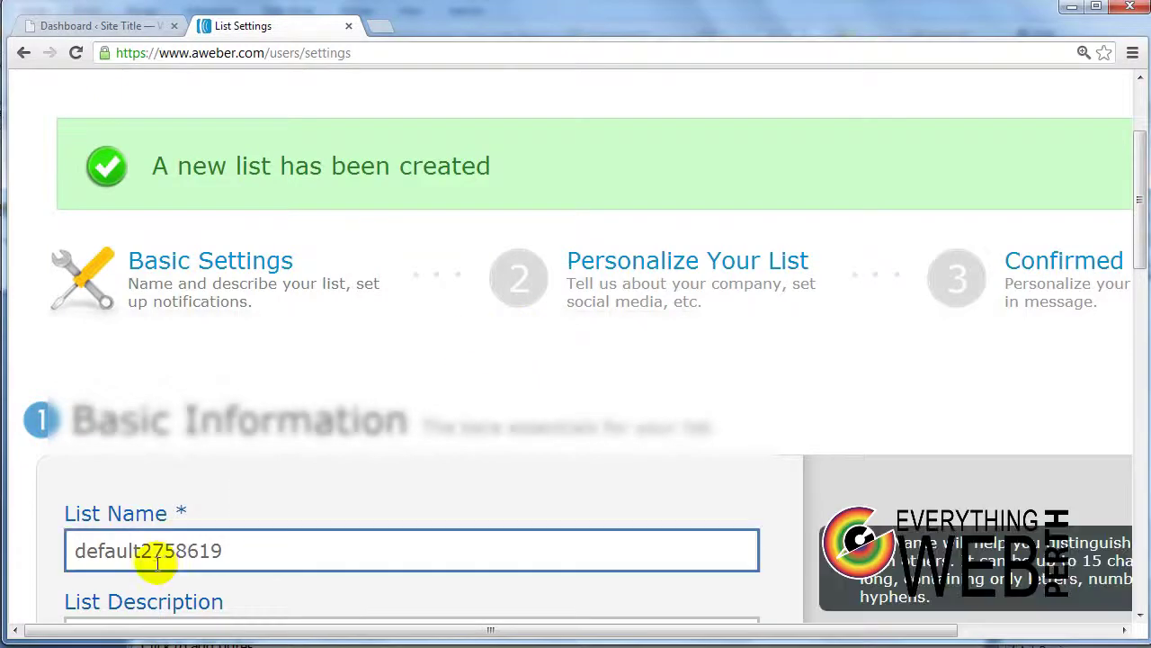
{"action": "left_click_drag", "start_coordinate": [293, 548], "coordinate": [57, 544]}
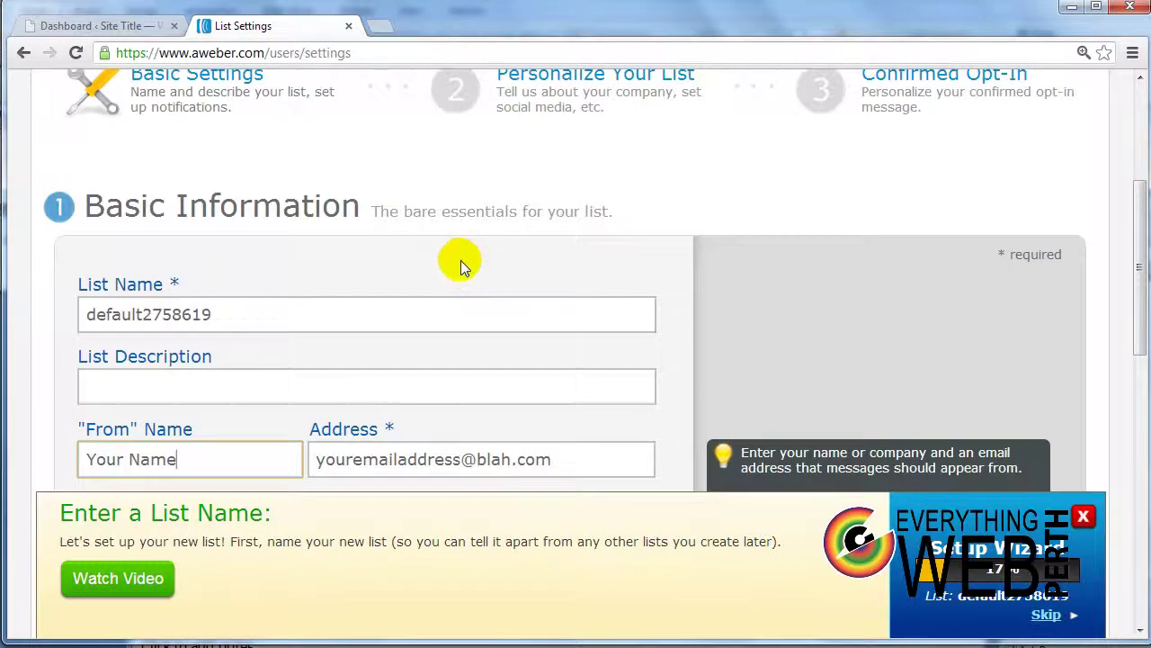
{"action": "left_click", "coordinate": [249, 308]}
{"action": "left_click_drag", "start_coordinate": [249, 308], "coordinate": [85, 311]}
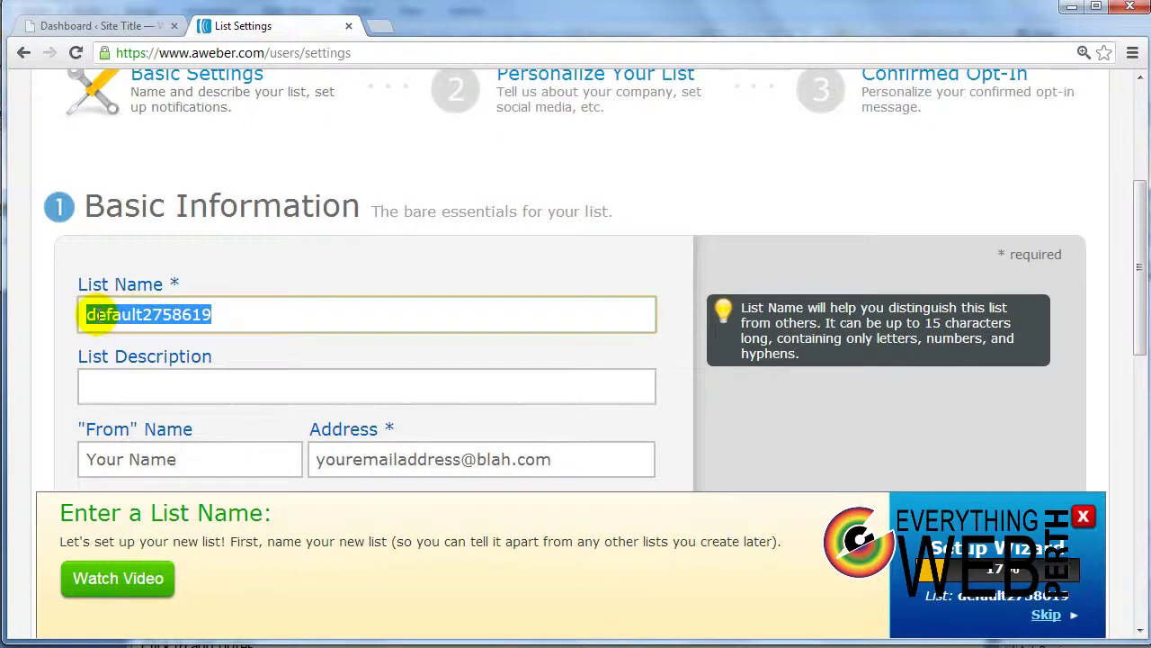
{"action": "mouse_move", "coordinate": [159, 388]}
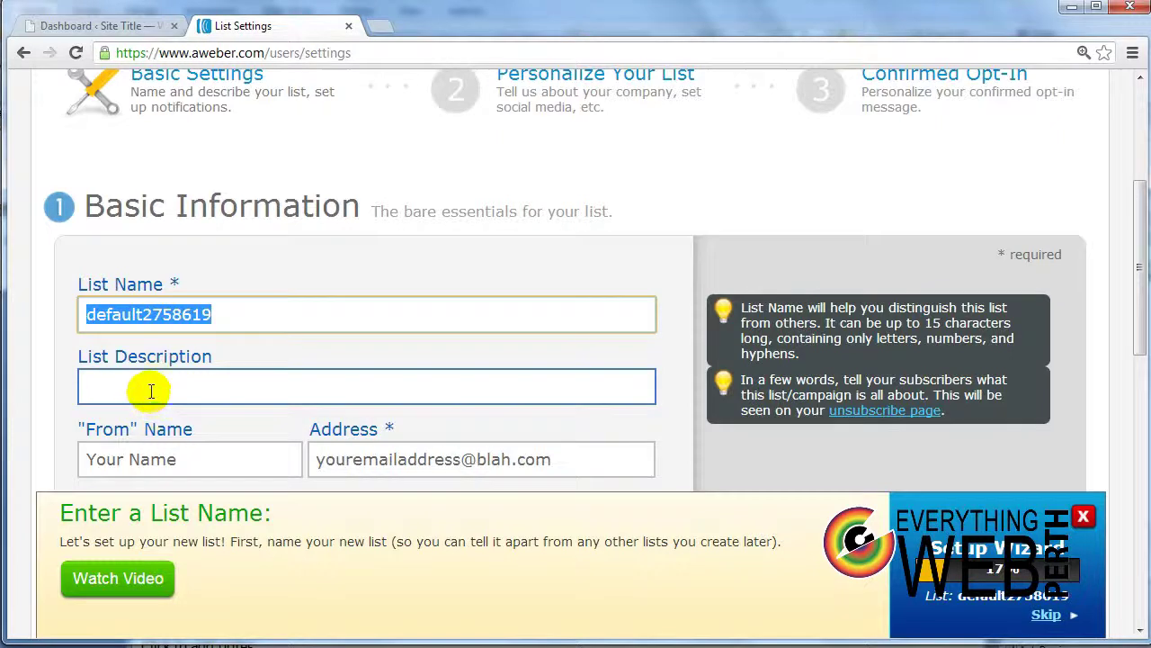
{"action": "left_click", "coordinate": [151, 386]}
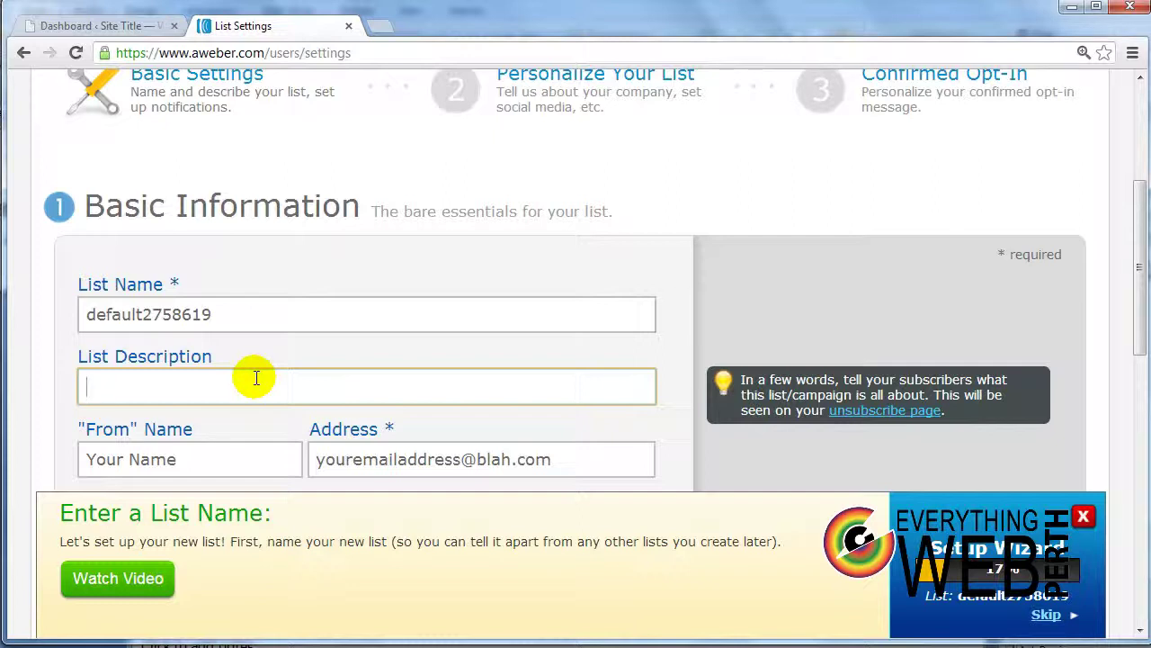
{"action": "mouse_move", "coordinate": [224, 457]}
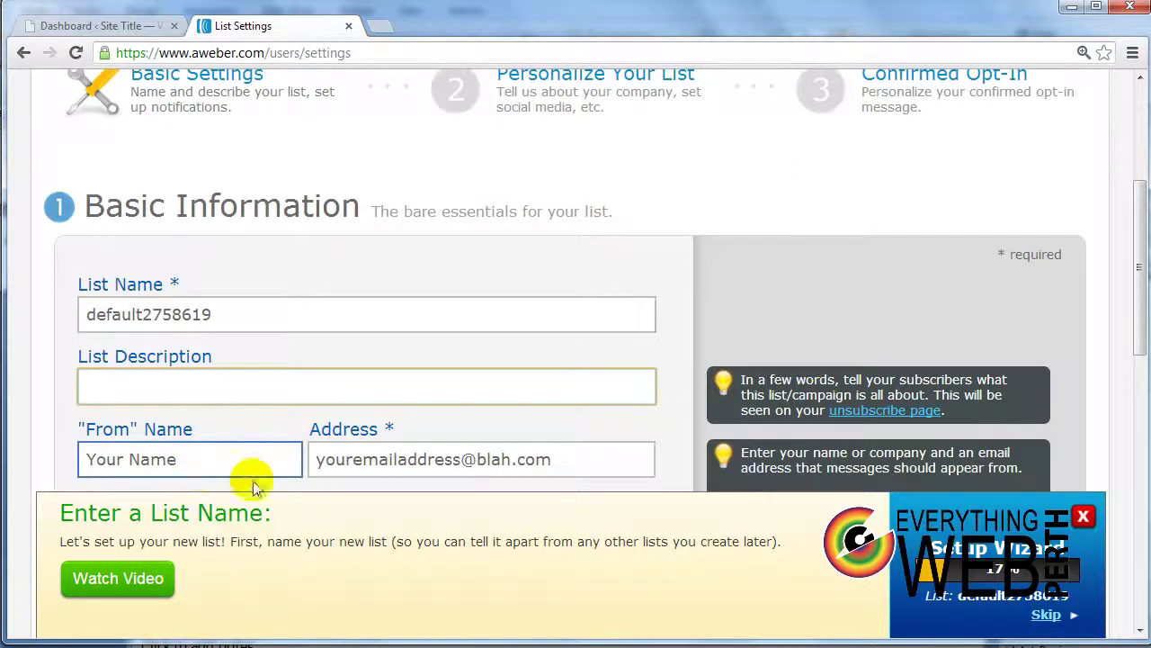
{"action": "left_click", "coordinate": [607, 457]}
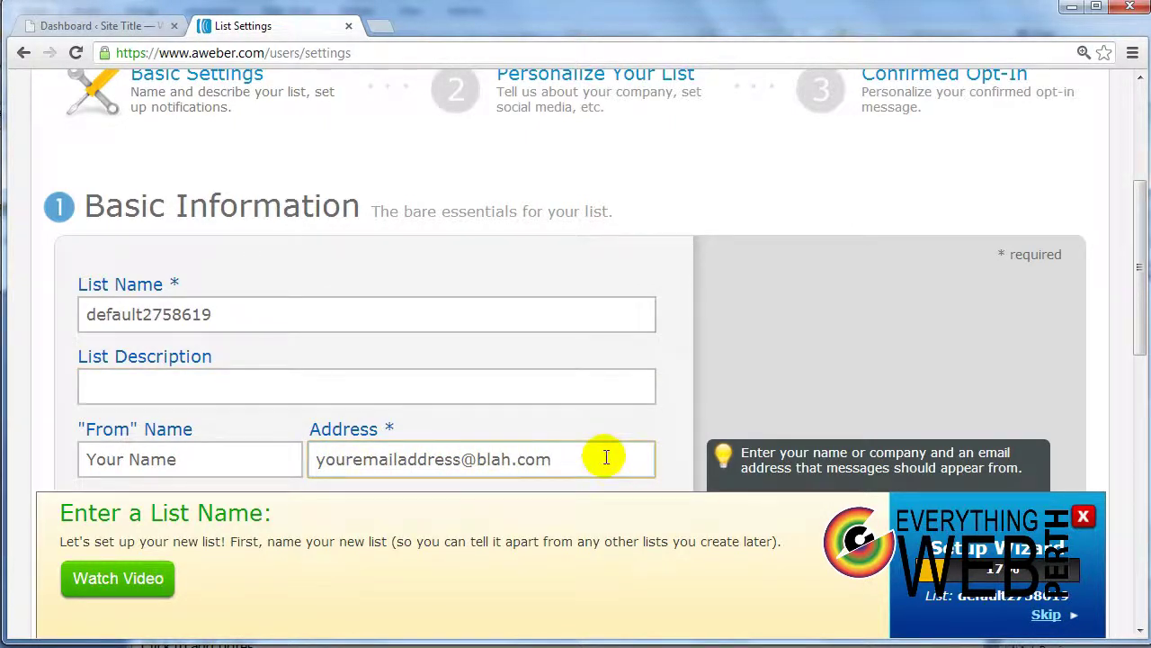
Review the subscriber notification name and email fields, and save the list's basic settings
{"action": "scroll", "coordinate": [608, 457], "scroll_direction": "down", "scroll_amount": 5}
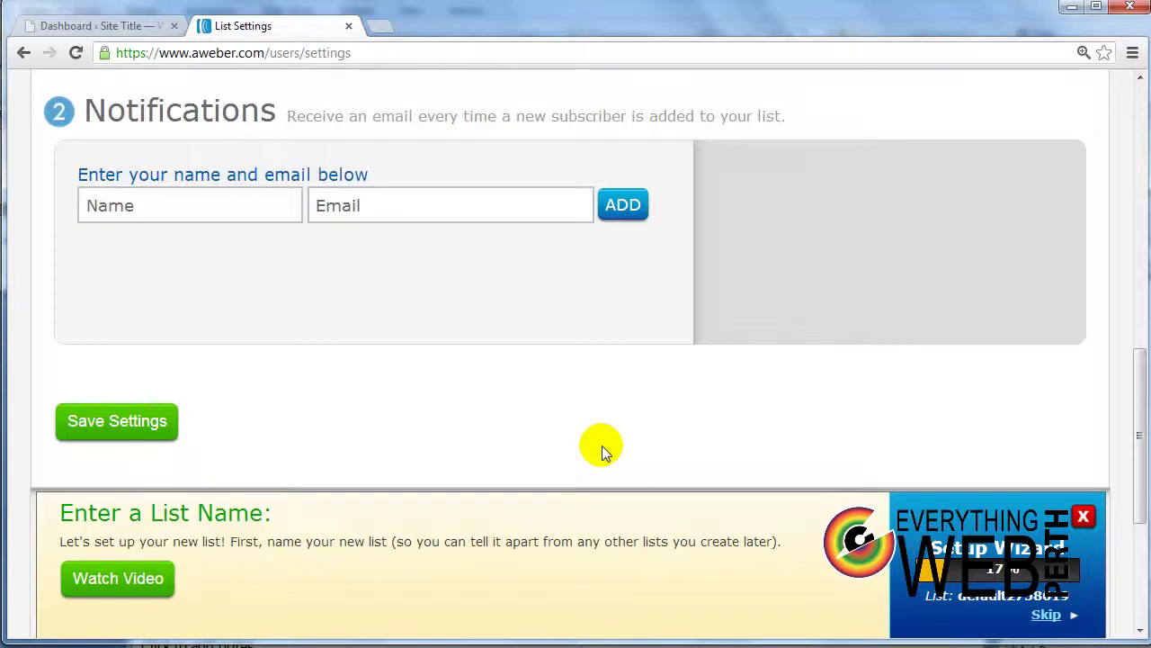
{"action": "mouse_move", "coordinate": [387, 255]}
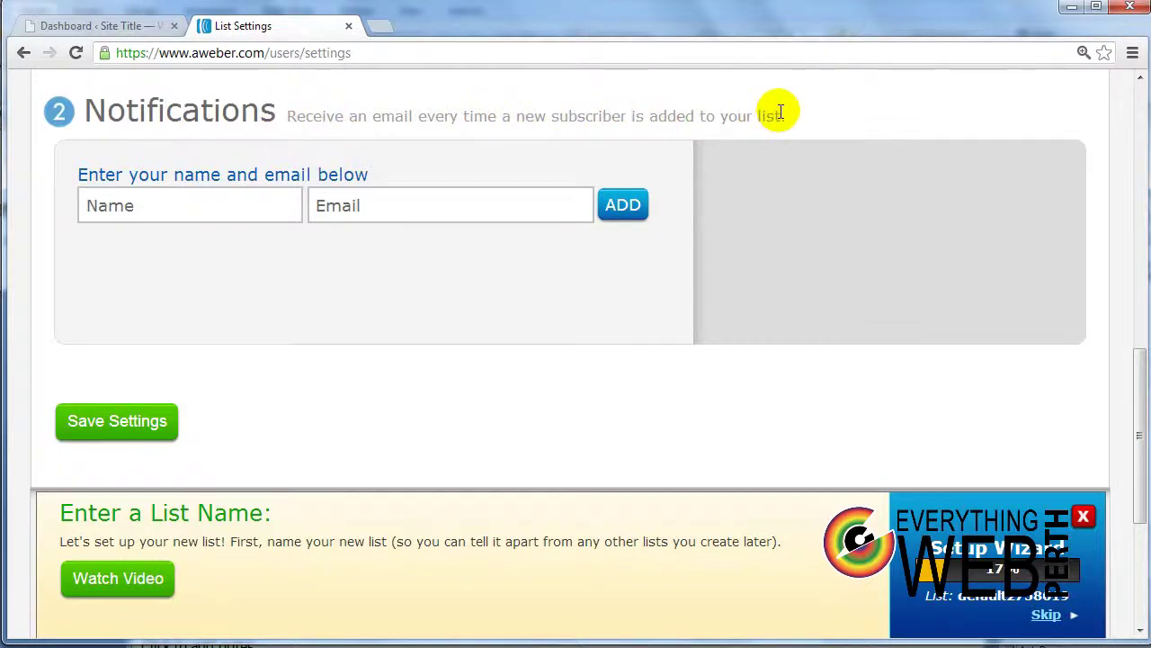
{"action": "left_click", "coordinate": [192, 204]}
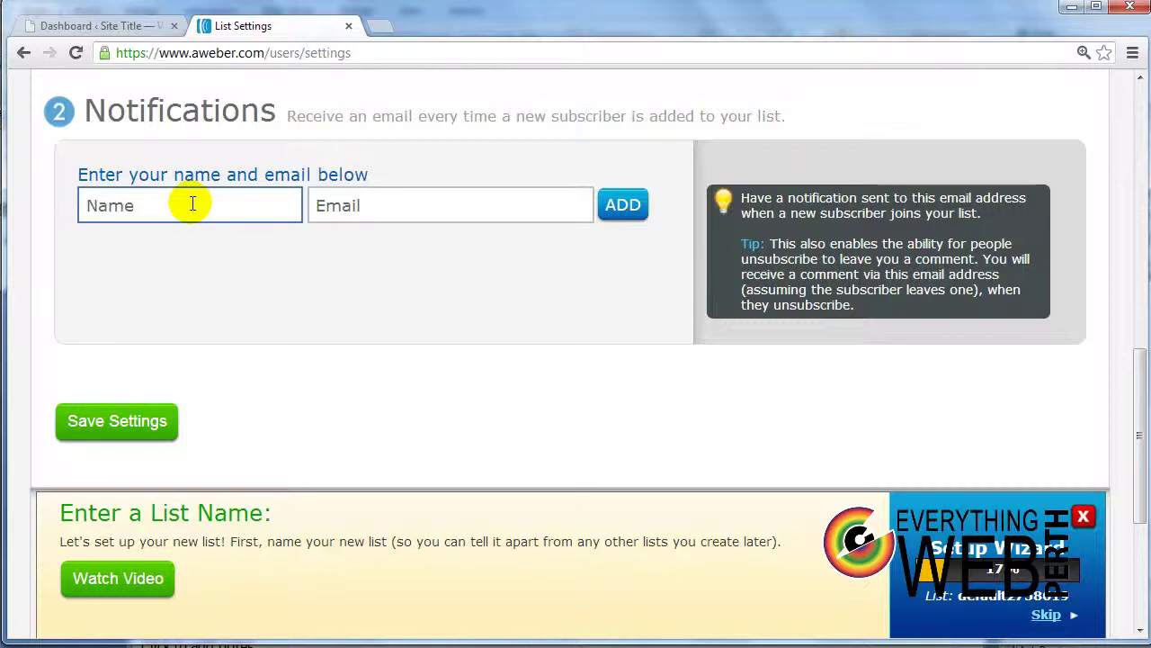
{"action": "left_click", "coordinate": [193, 204]}
{"action": "left_click", "coordinate": [372, 202]}
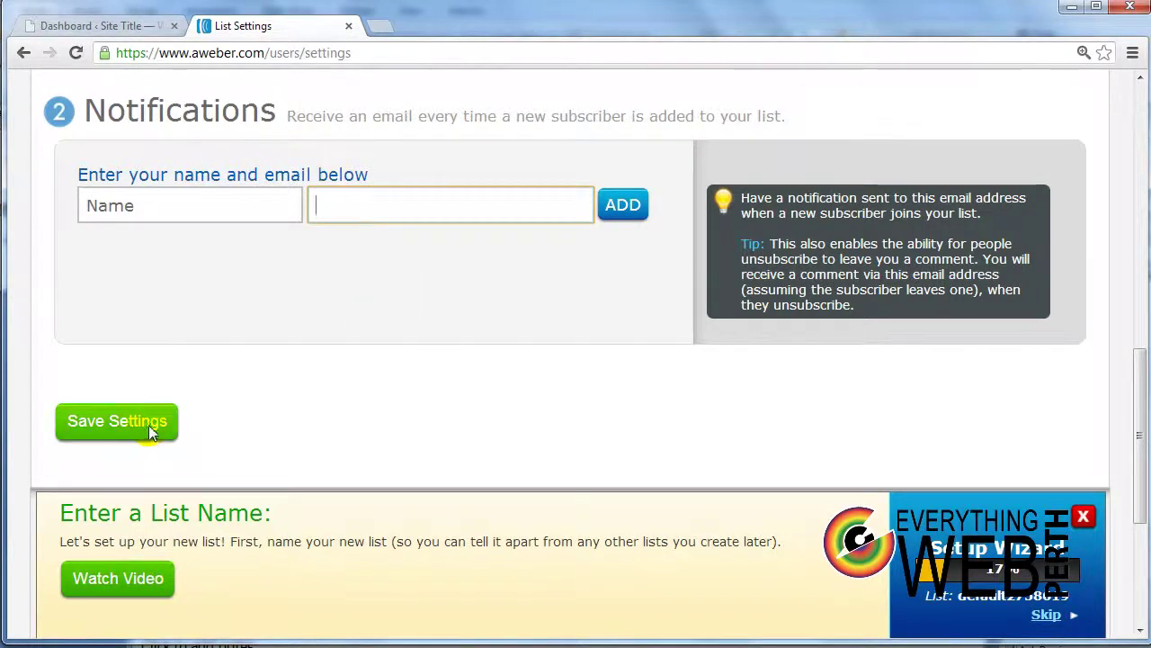
{"action": "scroll", "coordinate": [148, 424], "scroll_direction": "down", "scroll_amount": 3}
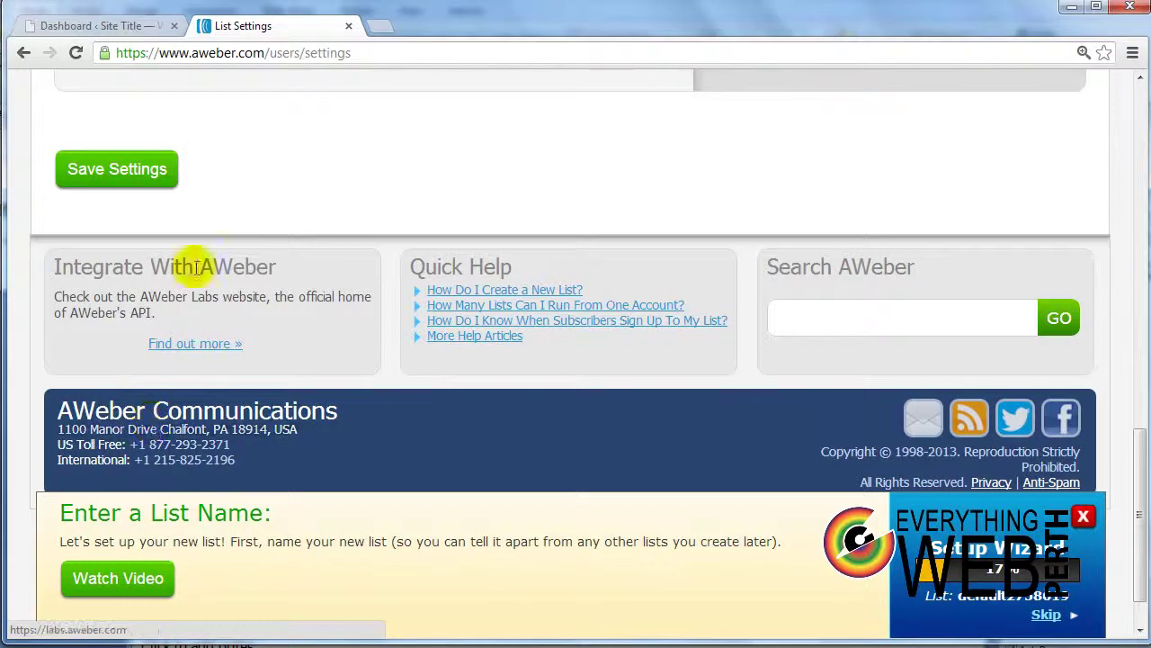
{"action": "left_click", "coordinate": [157, 173]}
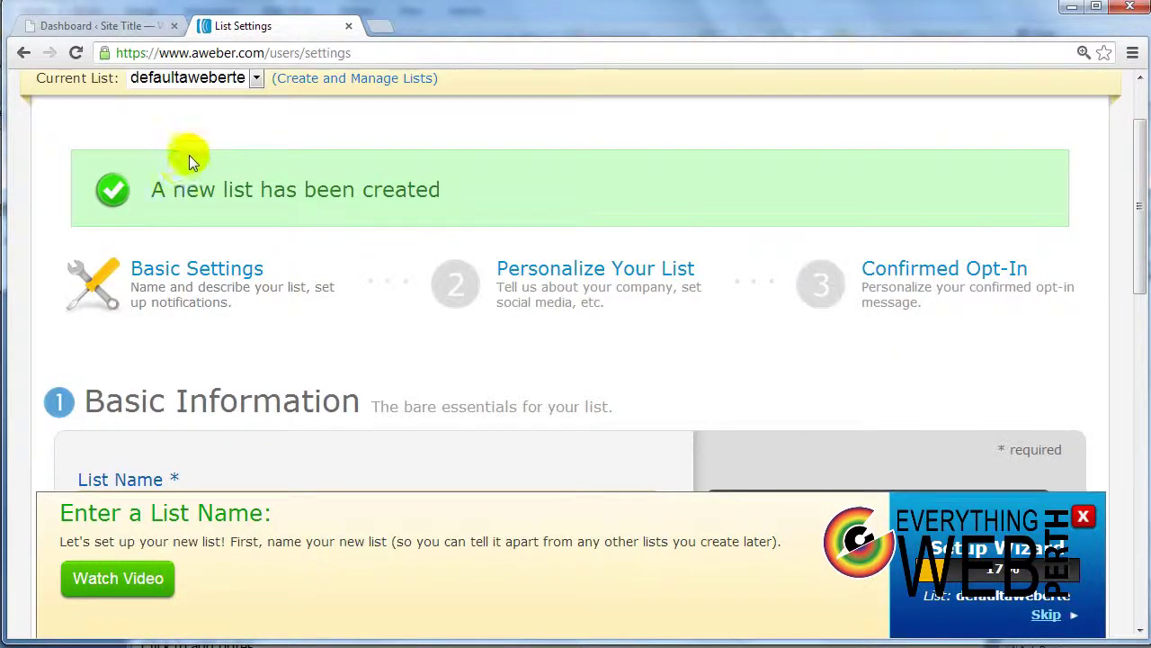
Open the Personalize Your List settings and examine the company name, website URL and email signature fields
{"action": "left_click", "coordinate": [632, 297]}
{"action": "scroll", "coordinate": [618, 314], "scroll_direction": "down", "scroll_amount": 1}
{"action": "scroll", "coordinate": [617, 314], "scroll_direction": "down", "scroll_amount": 3}
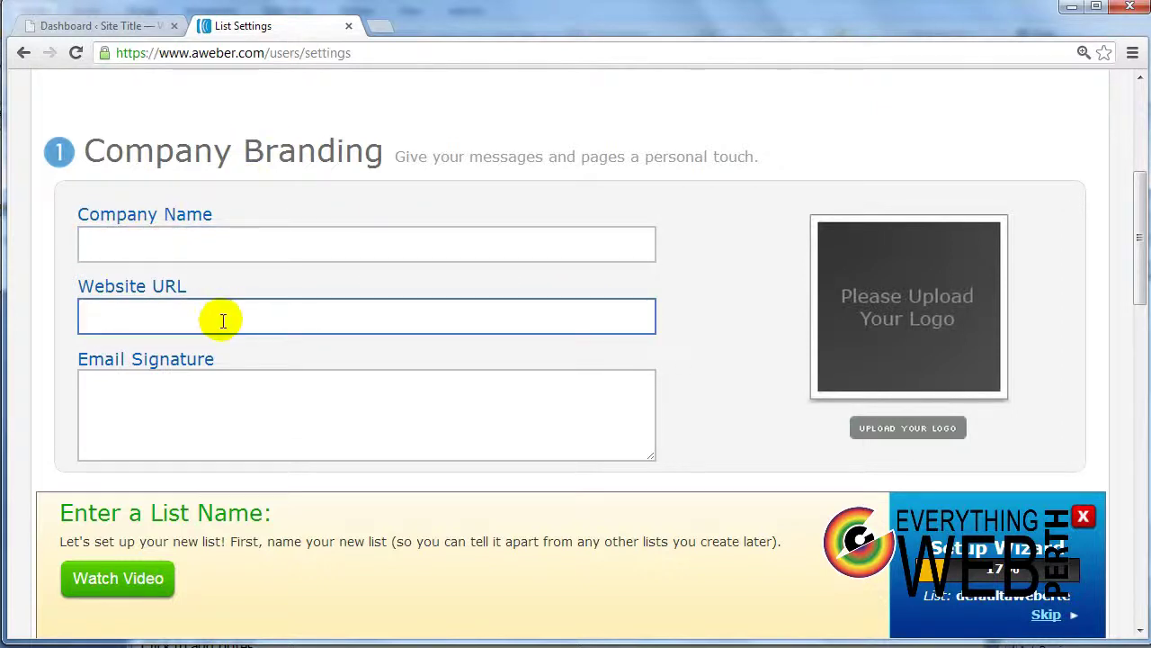
{"action": "left_click", "coordinate": [224, 431]}
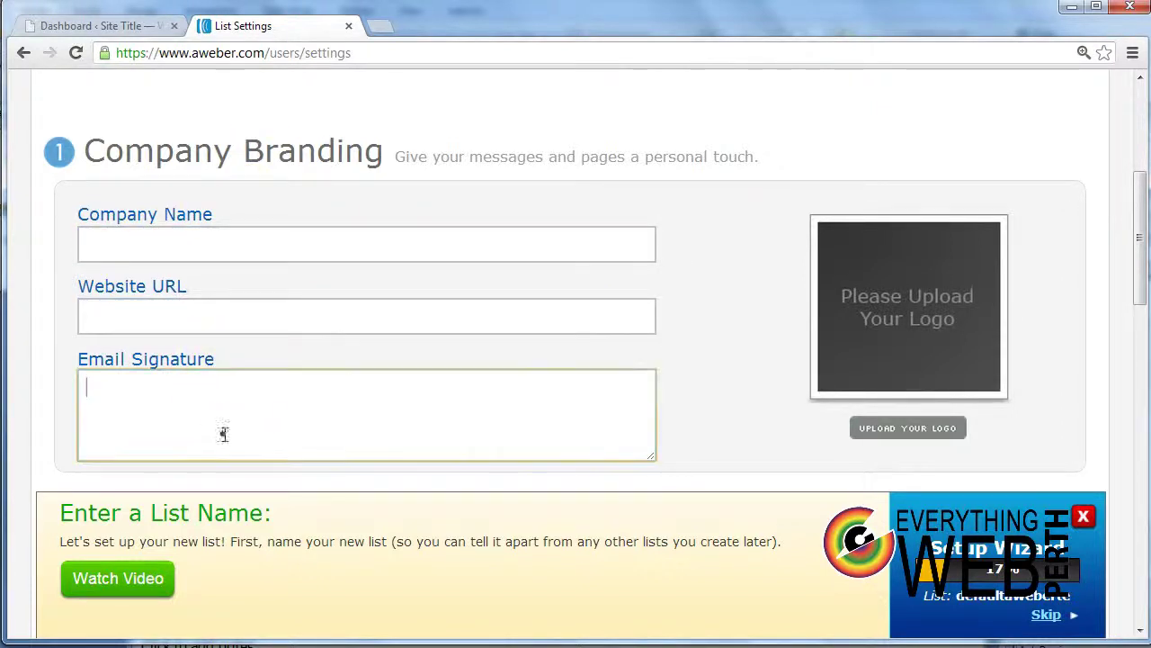
{"action": "left_click", "coordinate": [323, 260]}
{"action": "left_click", "coordinate": [140, 239]}
{"action": "left_click", "coordinate": [174, 308]}
{"action": "left_click", "coordinate": [201, 437]}
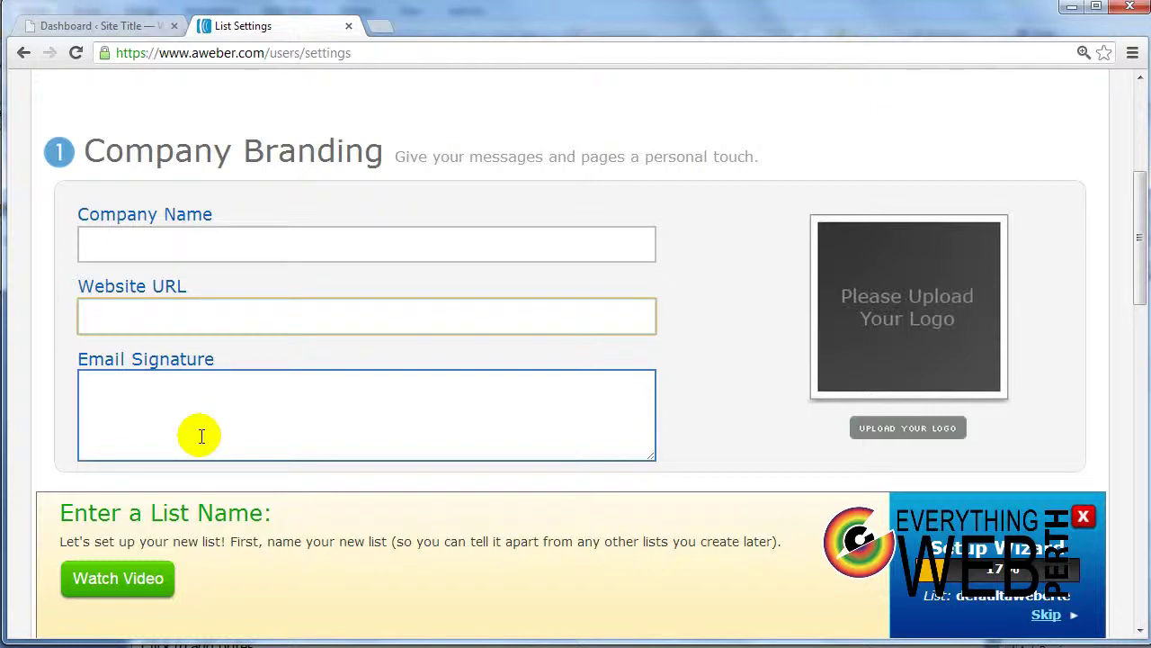
{"action": "left_click", "coordinate": [201, 436]}
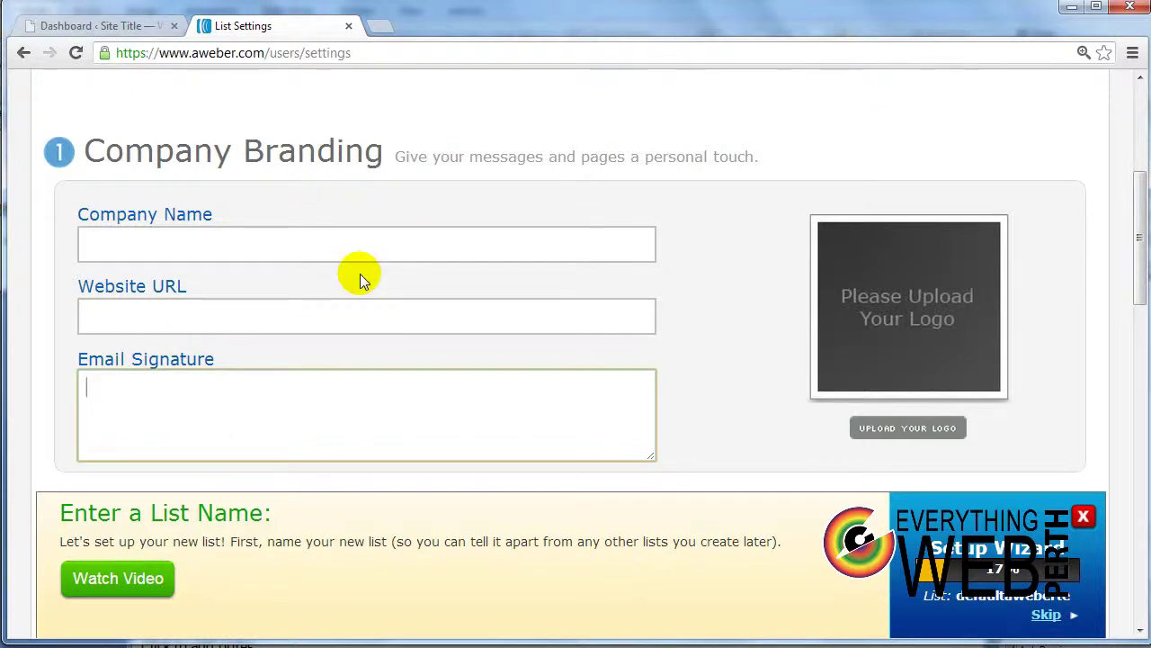
{"action": "scroll", "coordinate": [326, 317], "scroll_direction": "down", "scroll_amount": 1}
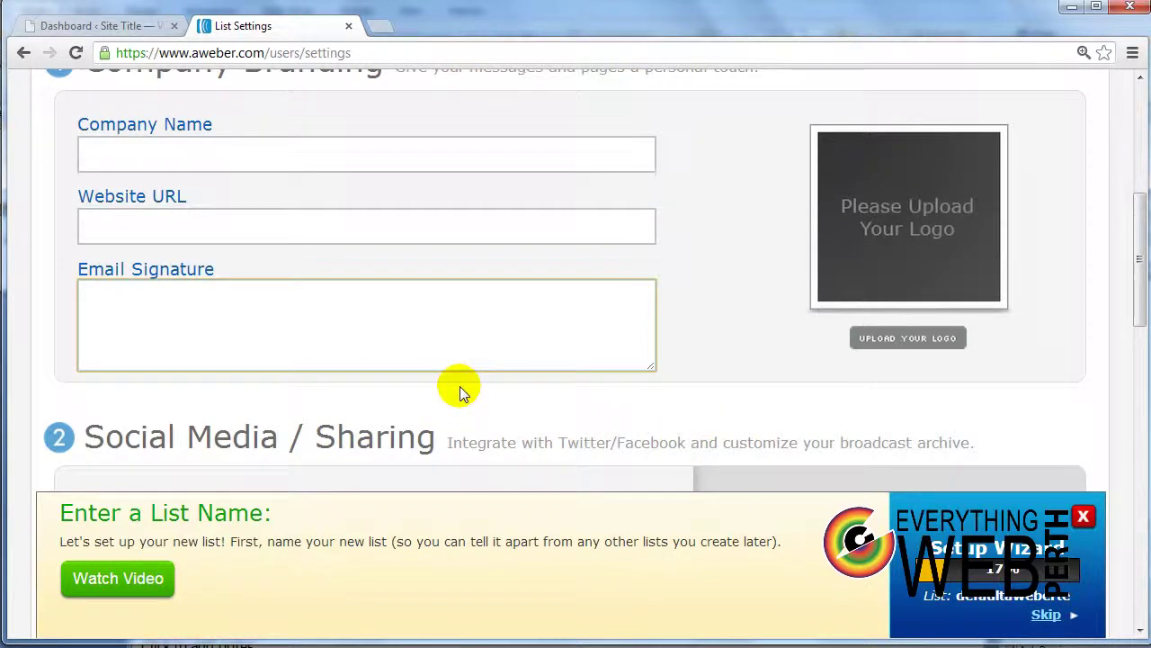
Open the Confirmed Opt-In settings and review the confirmation message, web form opt-in requirement and success page URL field
{"action": "scroll", "coordinate": [483, 384], "scroll_direction": "up", "scroll_amount": 3}
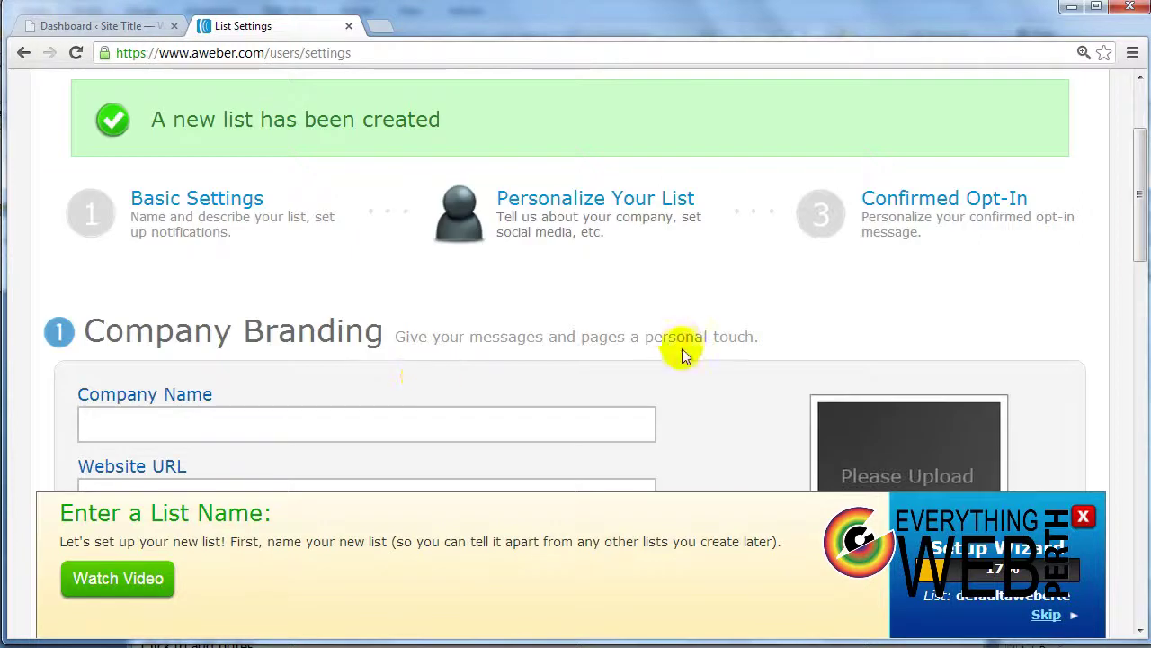
{"action": "left_click", "coordinate": [919, 218]}
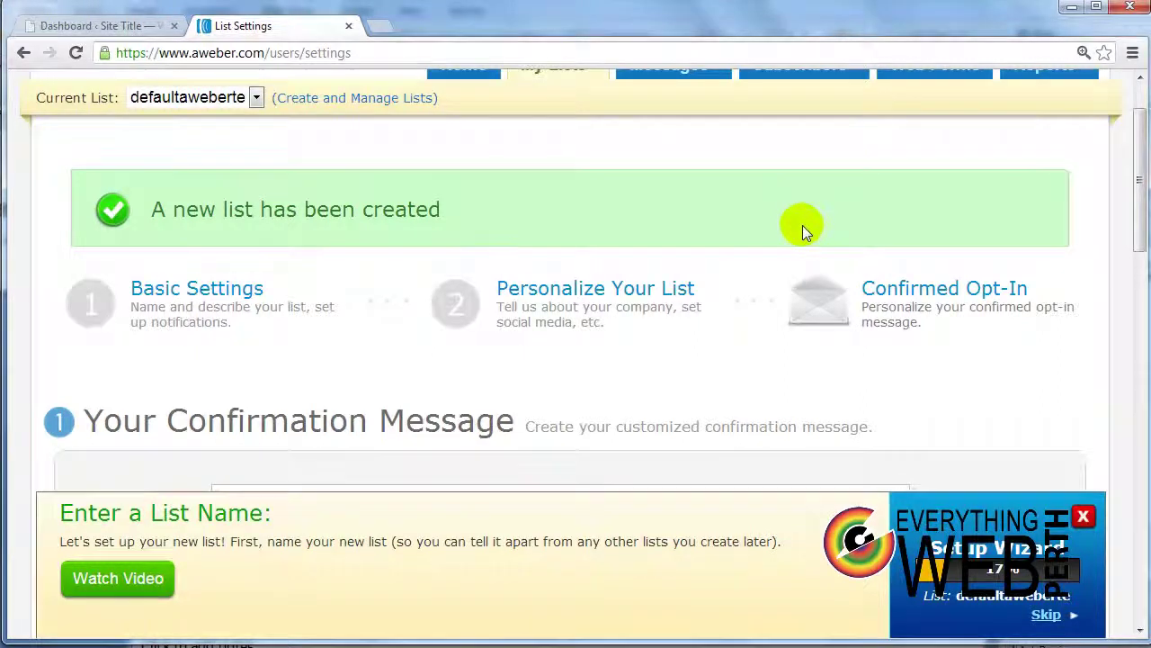
{"action": "scroll", "coordinate": [805, 225], "scroll_direction": "down", "scroll_amount": 1}
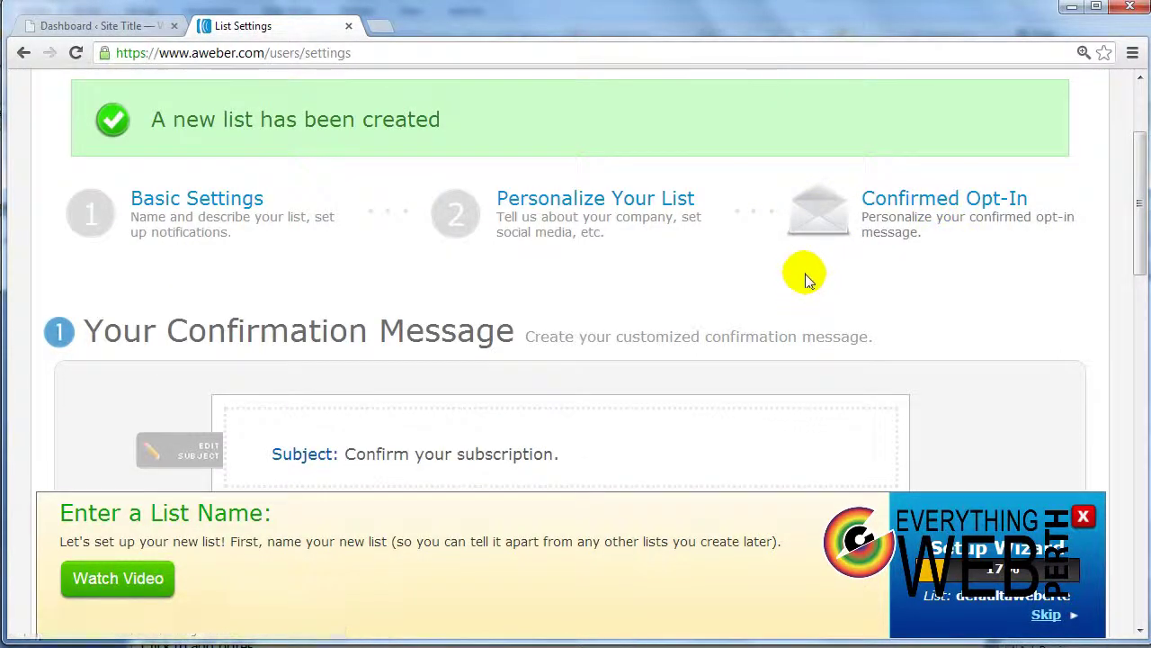
{"action": "scroll", "coordinate": [830, 290], "scroll_direction": "down", "scroll_amount": 1}
{"action": "scroll", "coordinate": [829, 290], "scroll_direction": "up", "scroll_amount": 1}
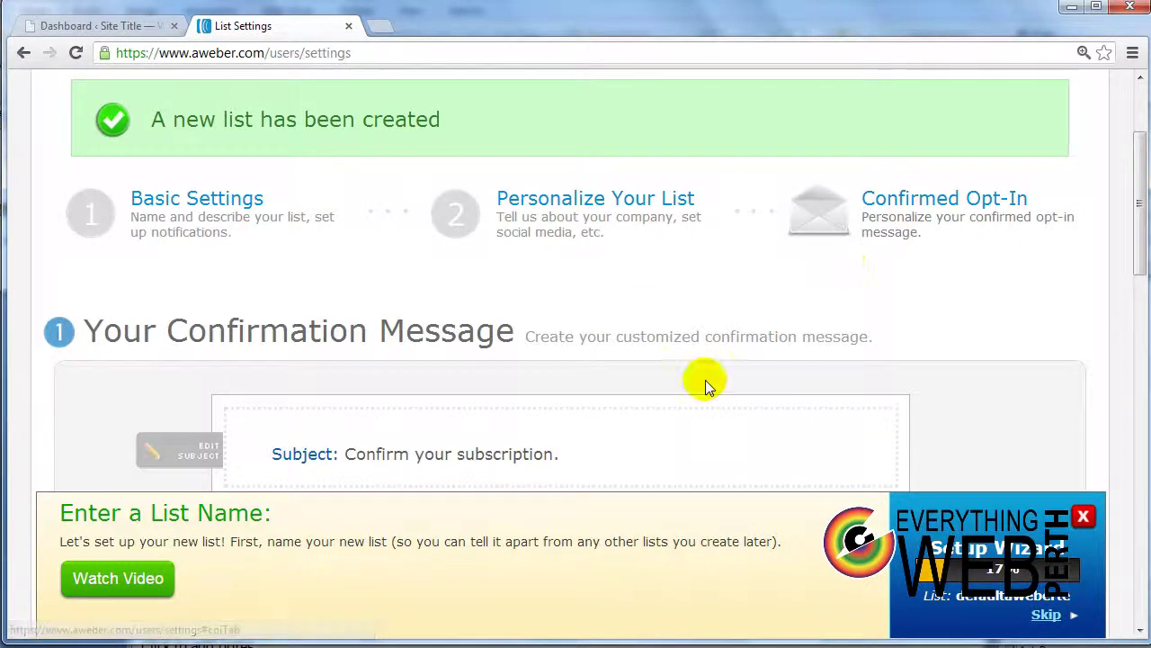
{"action": "scroll", "coordinate": [705, 379], "scroll_direction": "down", "scroll_amount": 1}
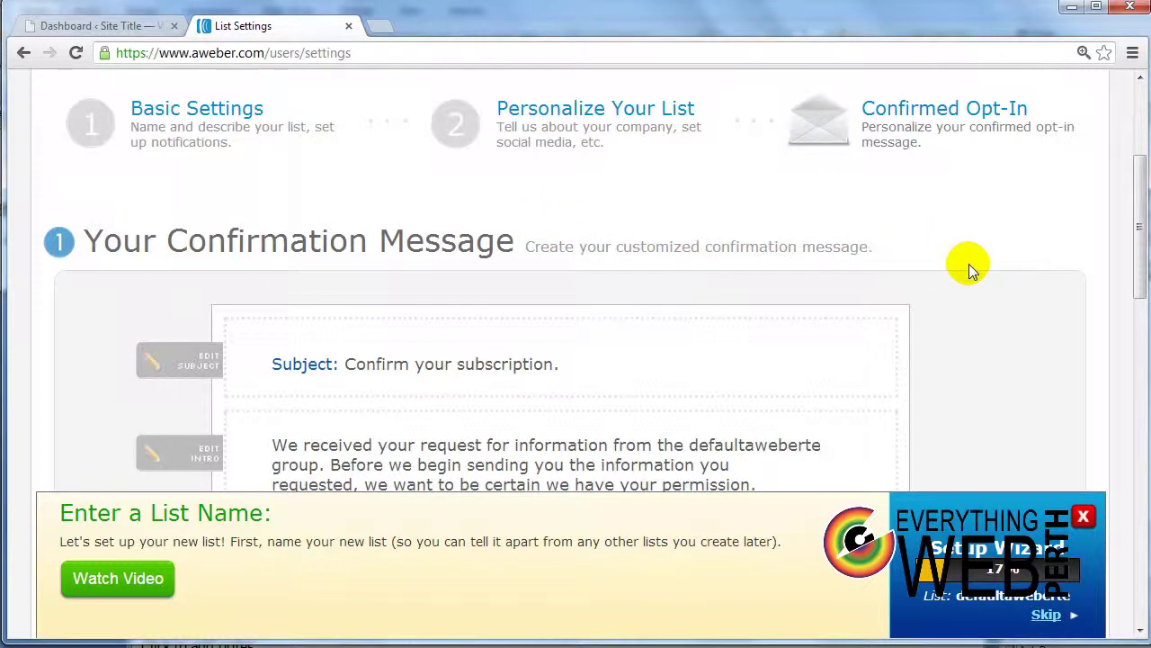
{"action": "scroll", "coordinate": [969, 263], "scroll_direction": "down", "scroll_amount": 6}
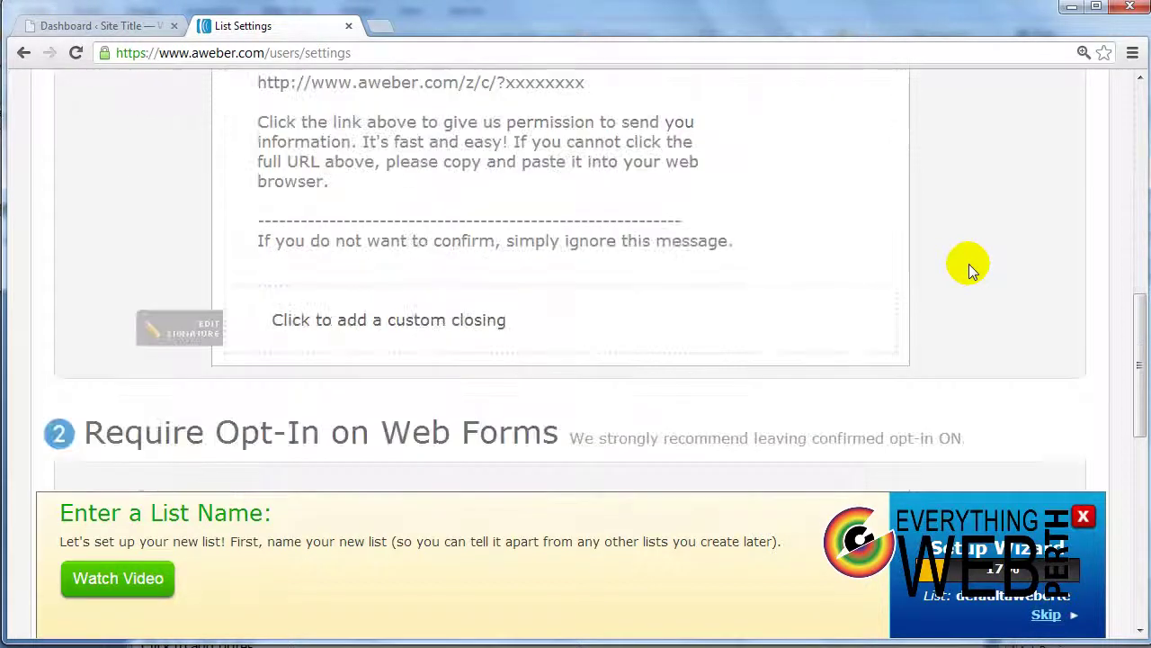
{"action": "scroll", "coordinate": [968, 263], "scroll_direction": "up", "scroll_amount": 4}
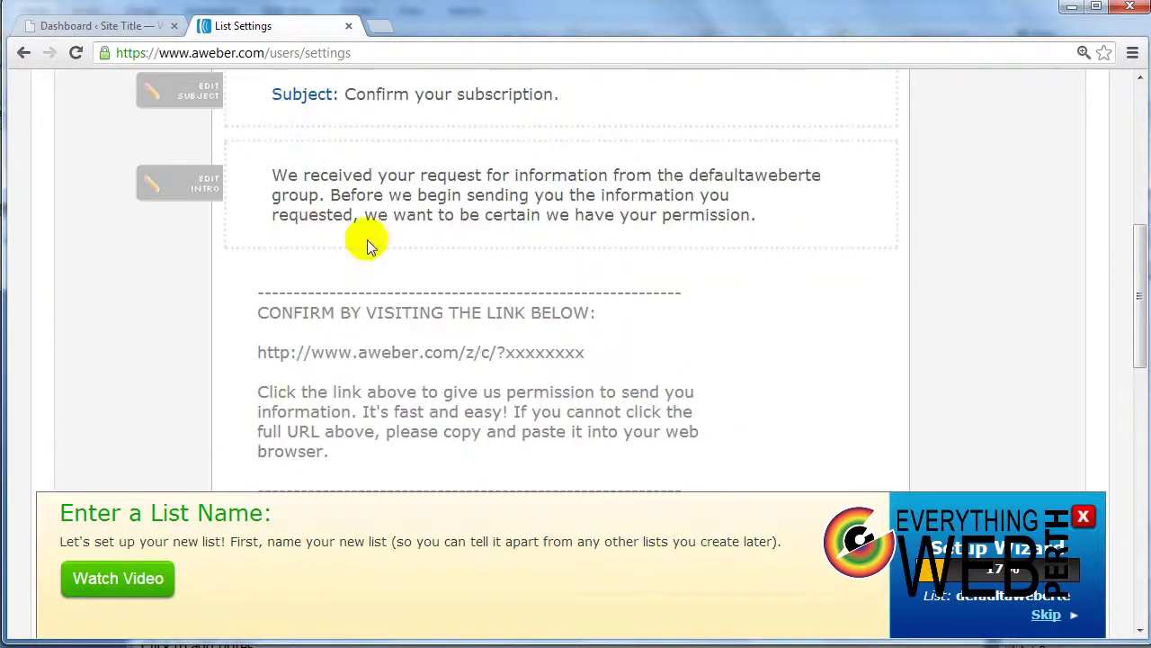
{"action": "scroll", "coordinate": [398, 216], "scroll_direction": "up", "scroll_amount": 1}
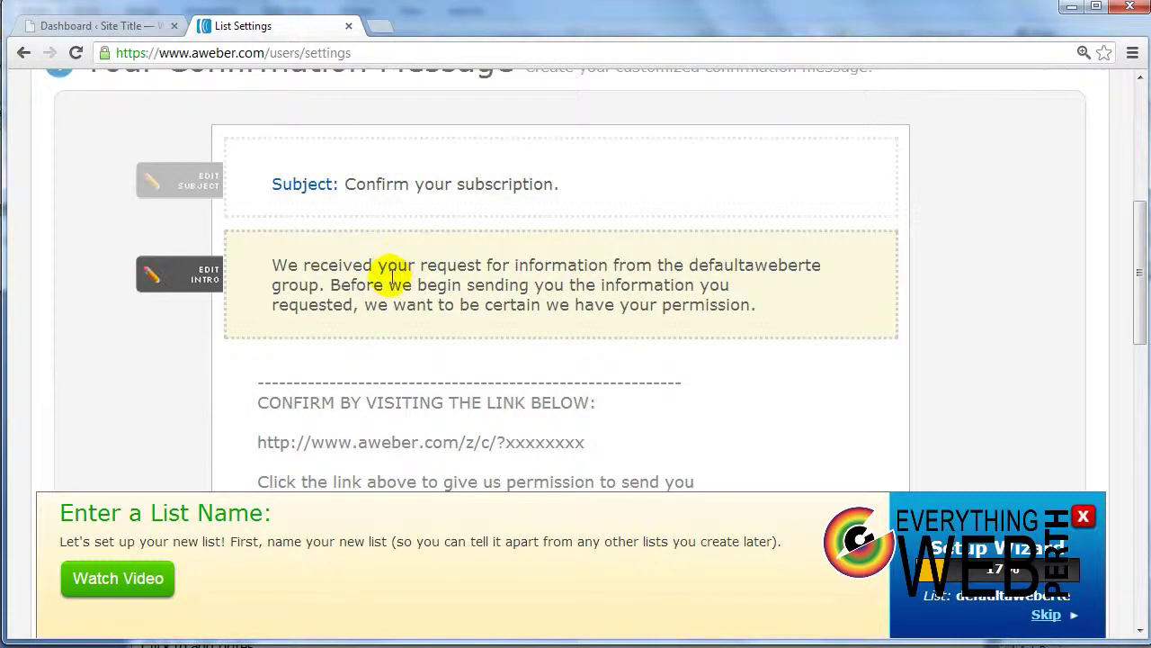
{"action": "scroll", "coordinate": [461, 324], "scroll_direction": "down", "scroll_amount": 2}
{"action": "scroll", "coordinate": [522, 309], "scroll_direction": "down", "scroll_amount": 3}
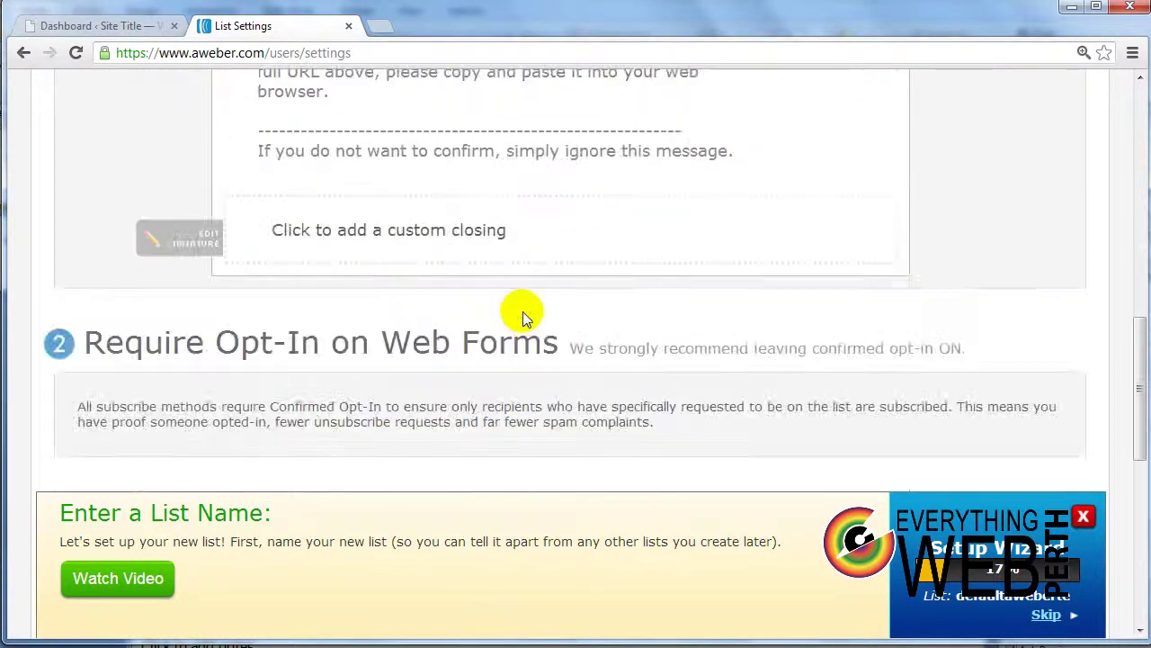
{"action": "scroll", "coordinate": [512, 311], "scroll_direction": "down", "scroll_amount": 1}
{"action": "scroll", "coordinate": [512, 311], "scroll_direction": "down", "scroll_amount": 1}
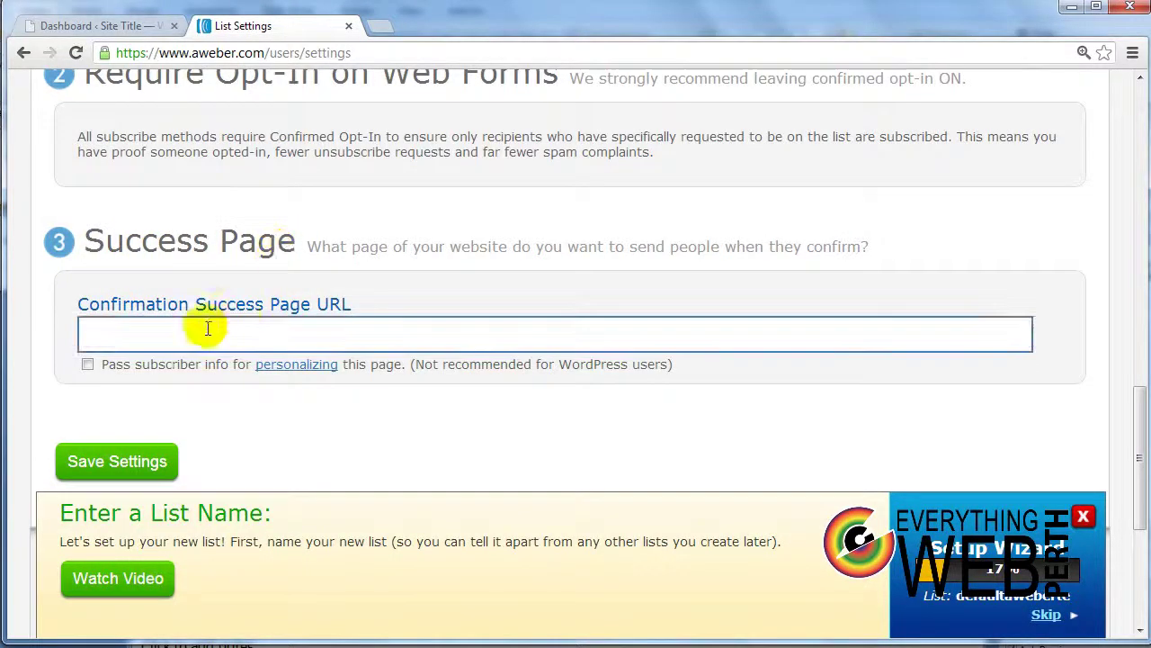
{"action": "left_click", "coordinate": [397, 333]}
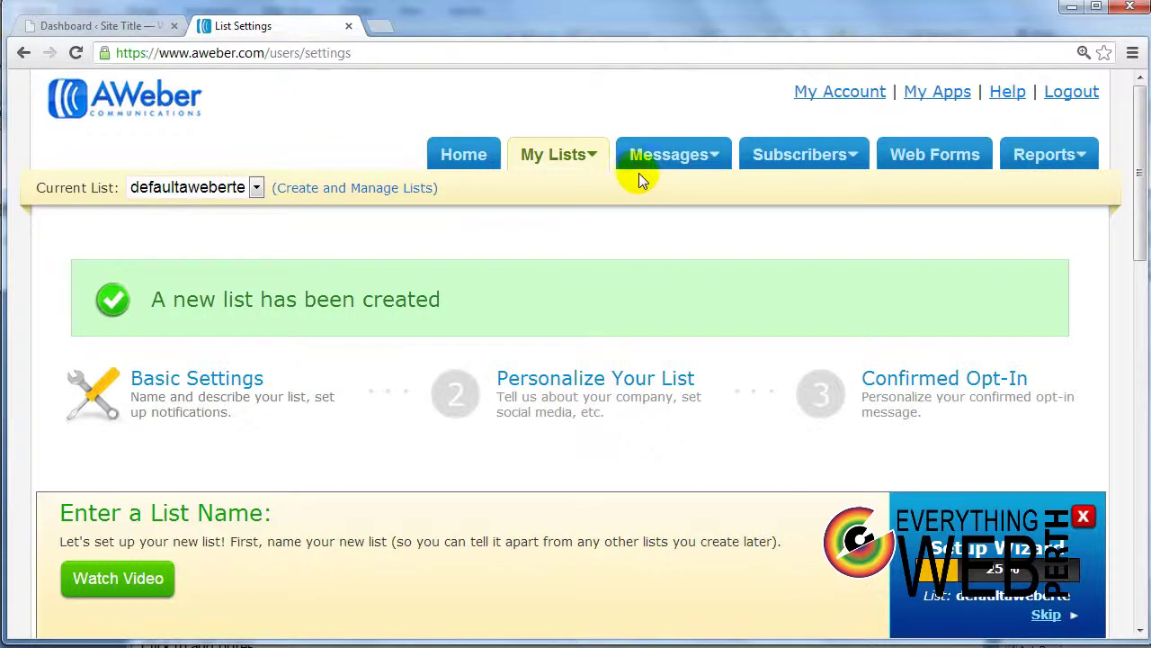
Open the follow-up messages page for the defaultaweberte list and show its options for creating a message
{"action": "mouse_move", "coordinate": [661, 171]}
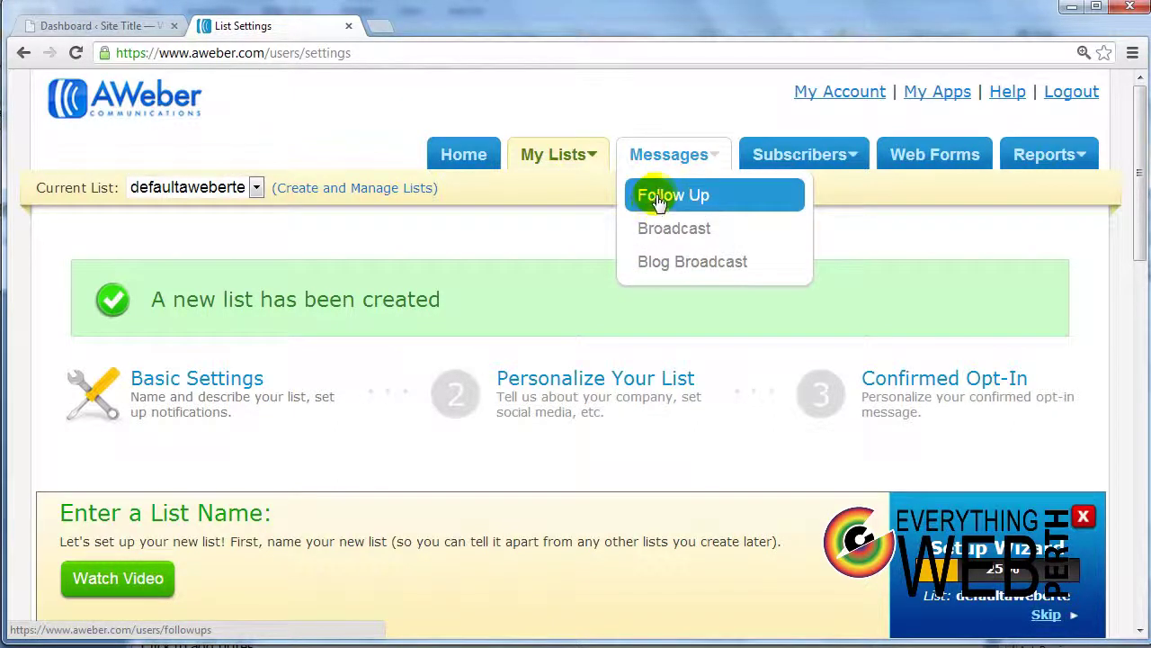
{"action": "left_click", "coordinate": [659, 197]}
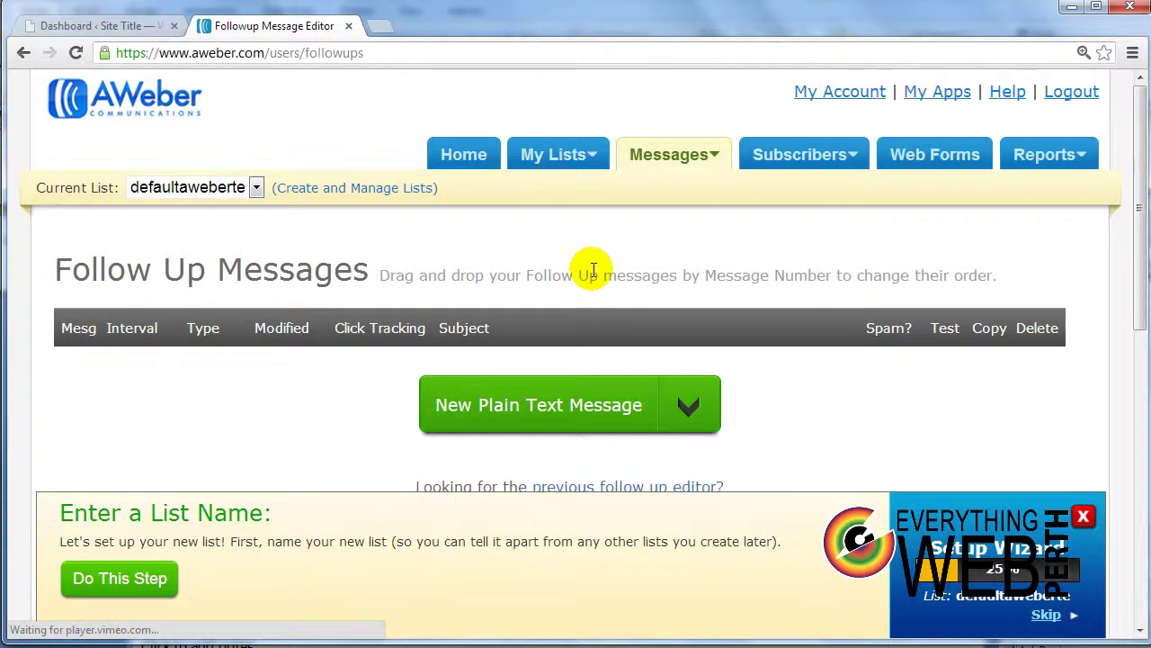
{"action": "scroll", "coordinate": [591, 270], "scroll_direction": "down", "scroll_amount": 2}
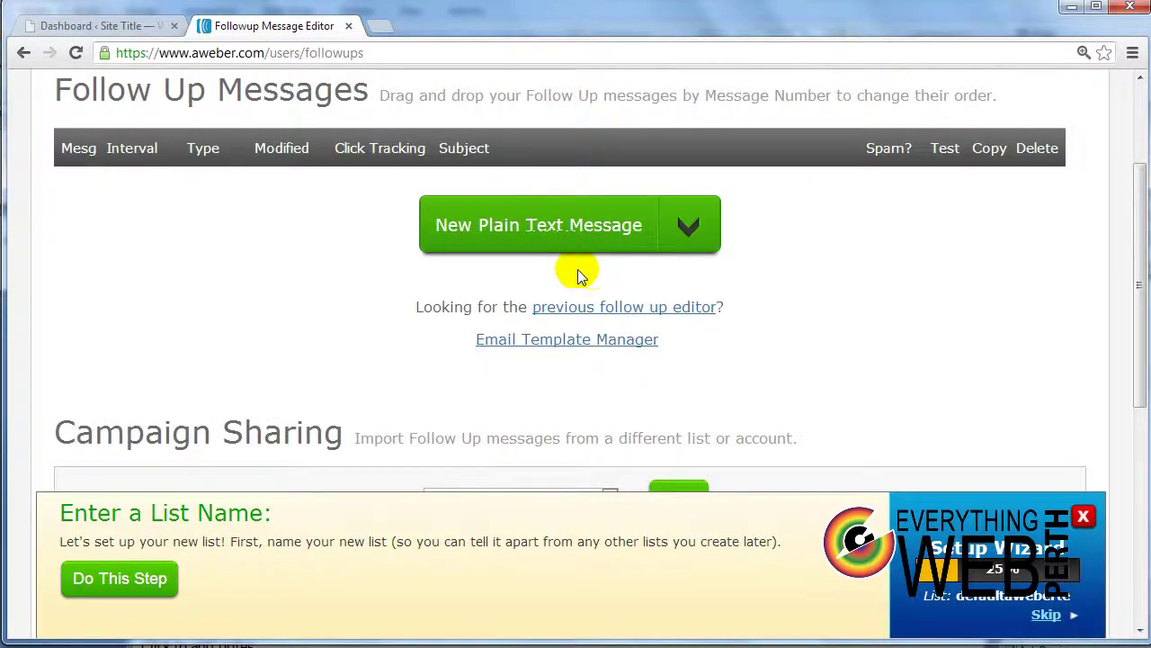
Start a new plain text follow-up message and look over its subject and body areas
{"action": "left_click", "coordinate": [688, 230]}
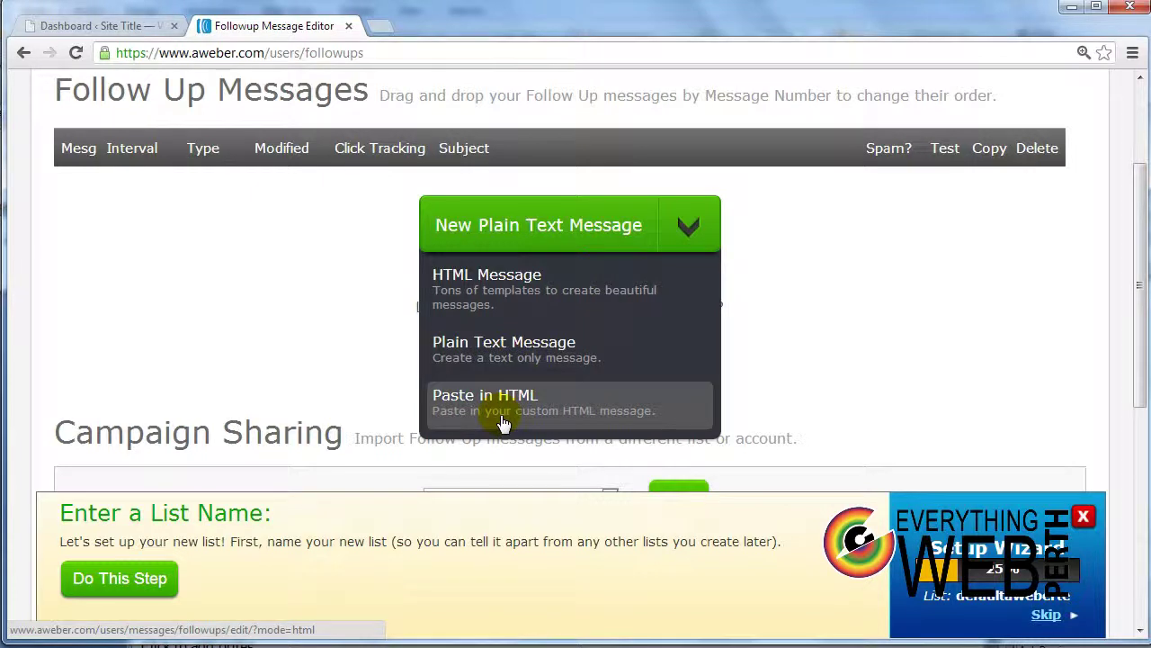
{"action": "left_click", "coordinate": [549, 236]}
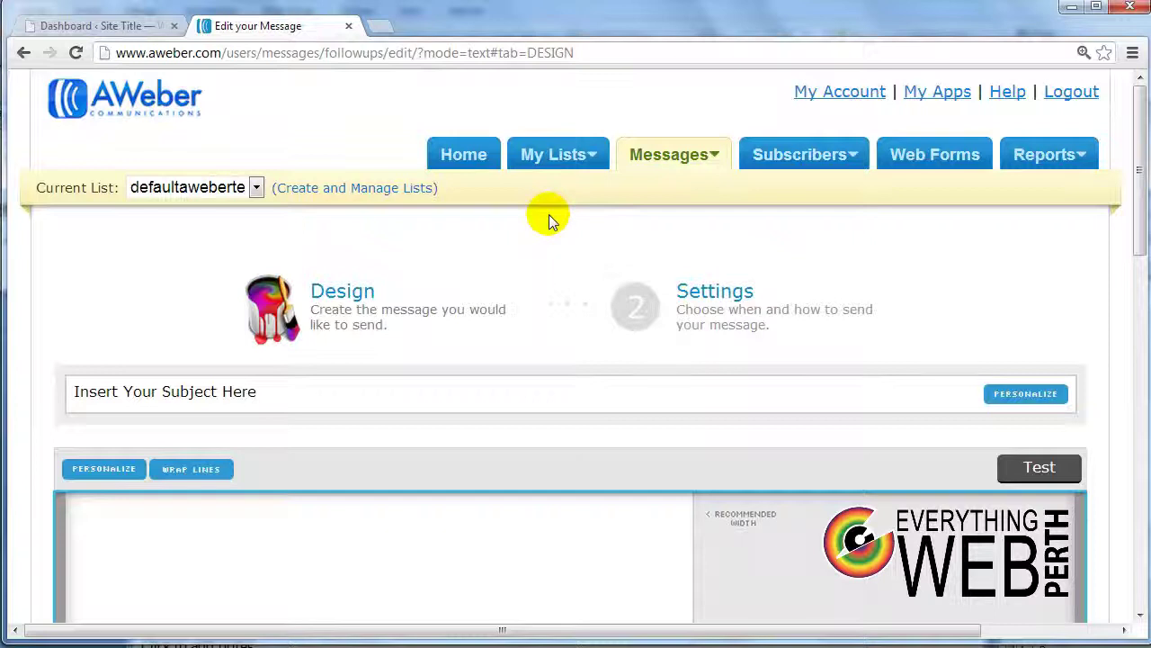
{"action": "scroll", "coordinate": [548, 219], "scroll_direction": "down", "scroll_amount": 1}
{"action": "left_click", "coordinate": [206, 310]}
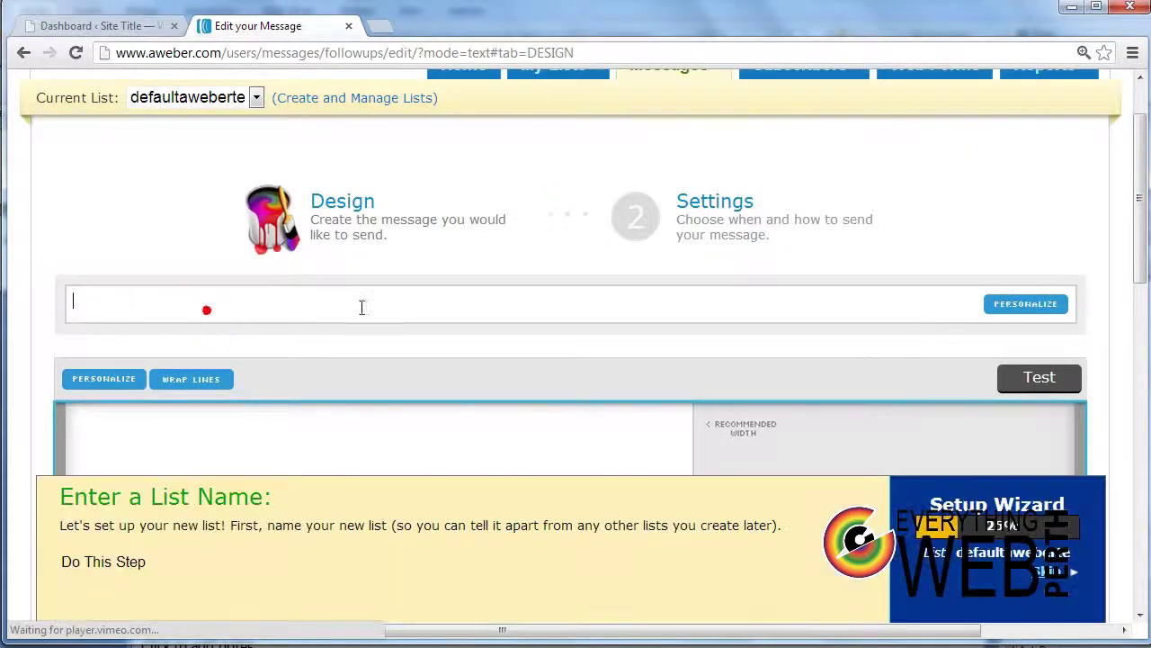
{"action": "scroll", "coordinate": [379, 306], "scroll_direction": "down", "scroll_amount": 3}
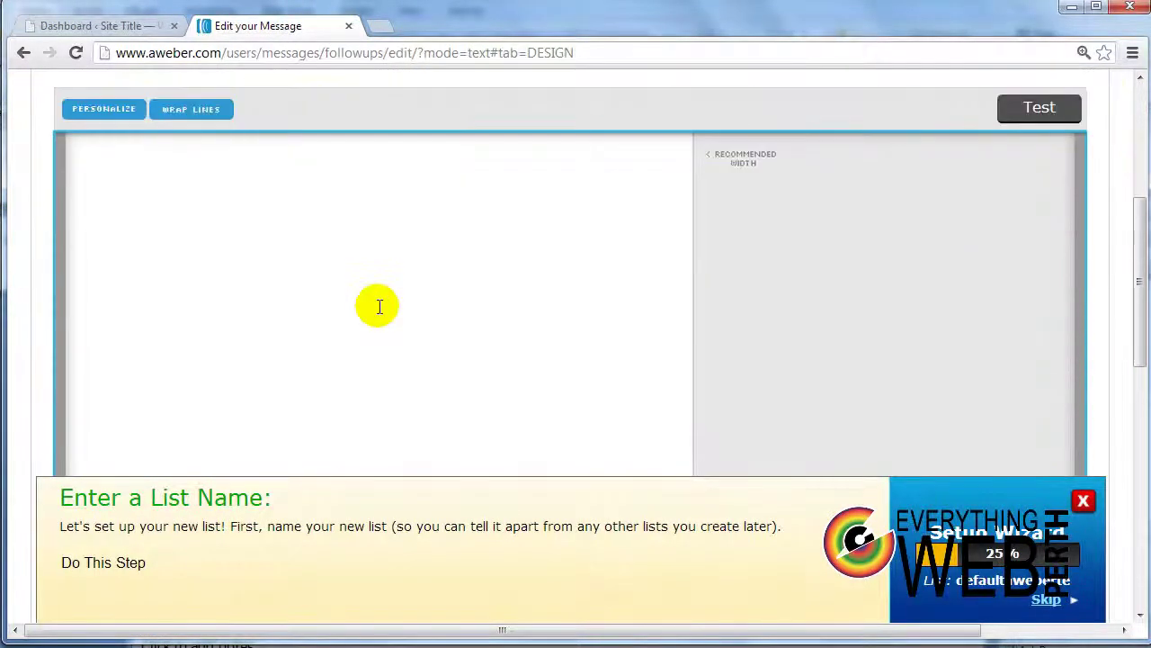
{"action": "left_click", "coordinate": [377, 306]}
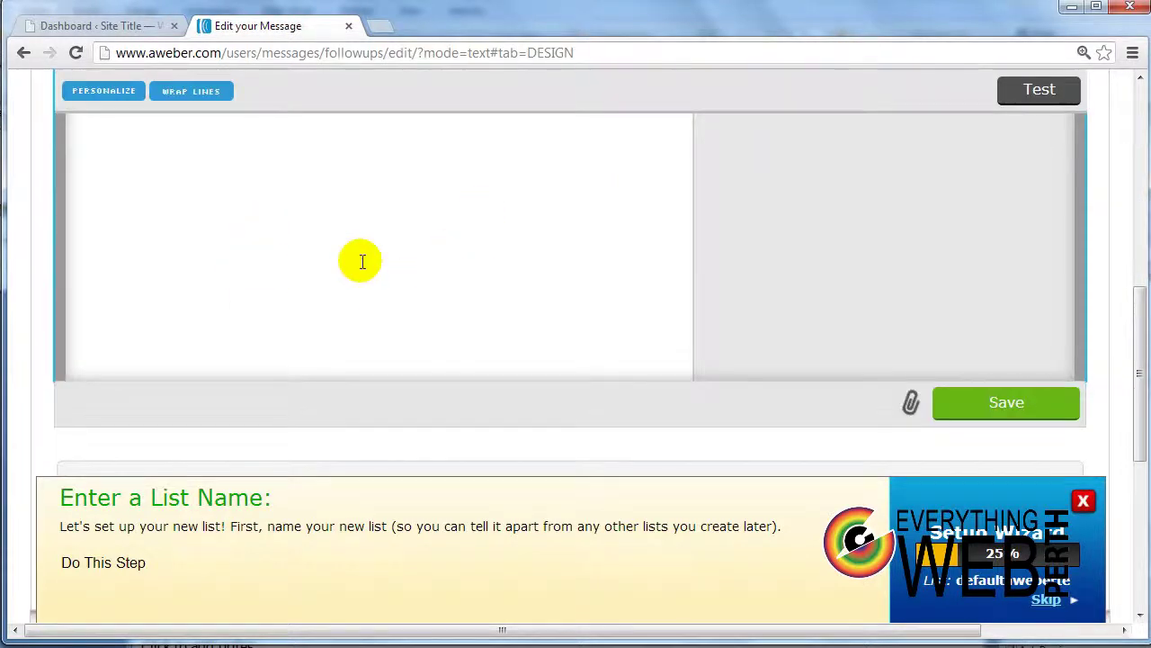
{"action": "scroll", "coordinate": [351, 263], "scroll_direction": "up", "scroll_amount": 3}
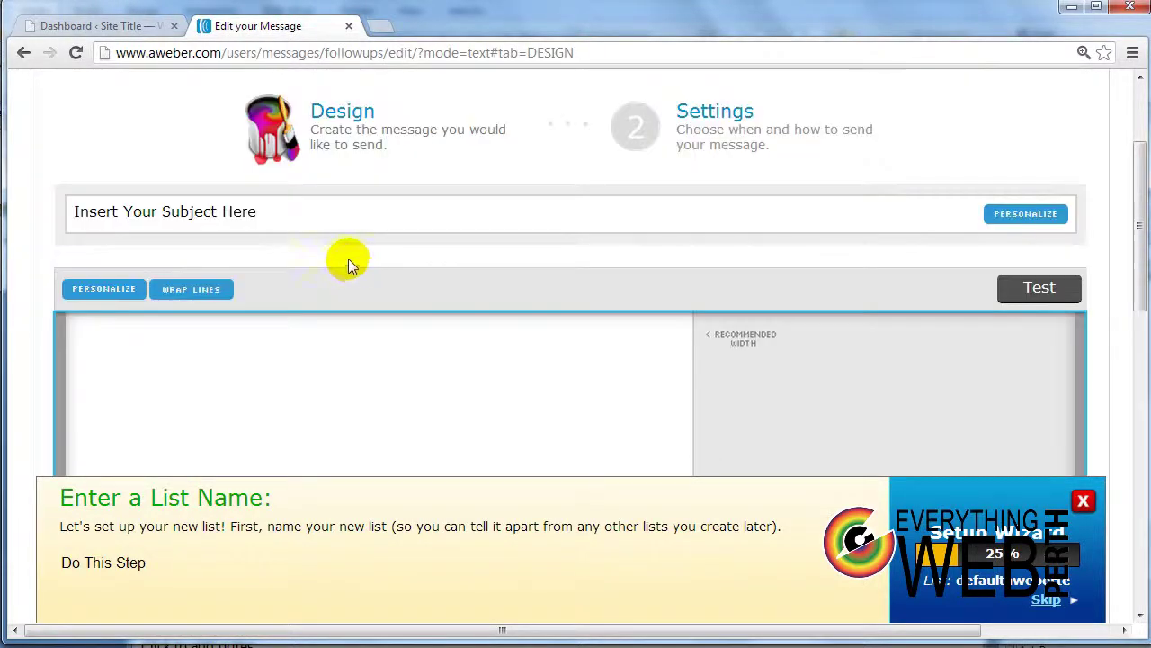
Set the first message's subject to "Download Your Free Report here..."
{"action": "left_click", "coordinate": [324, 202]}
{"action": "scroll", "coordinate": [347, 309], "scroll_direction": "up", "scroll_amount": 1}
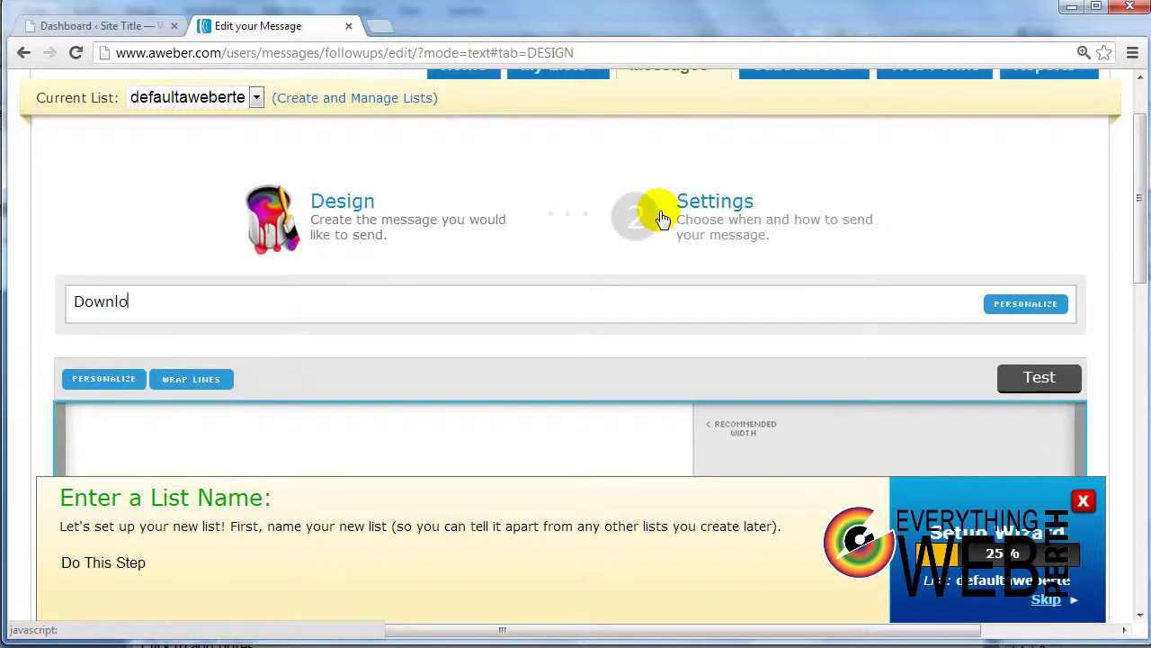
{"action": "type", "text": "Your Free Report here..."}
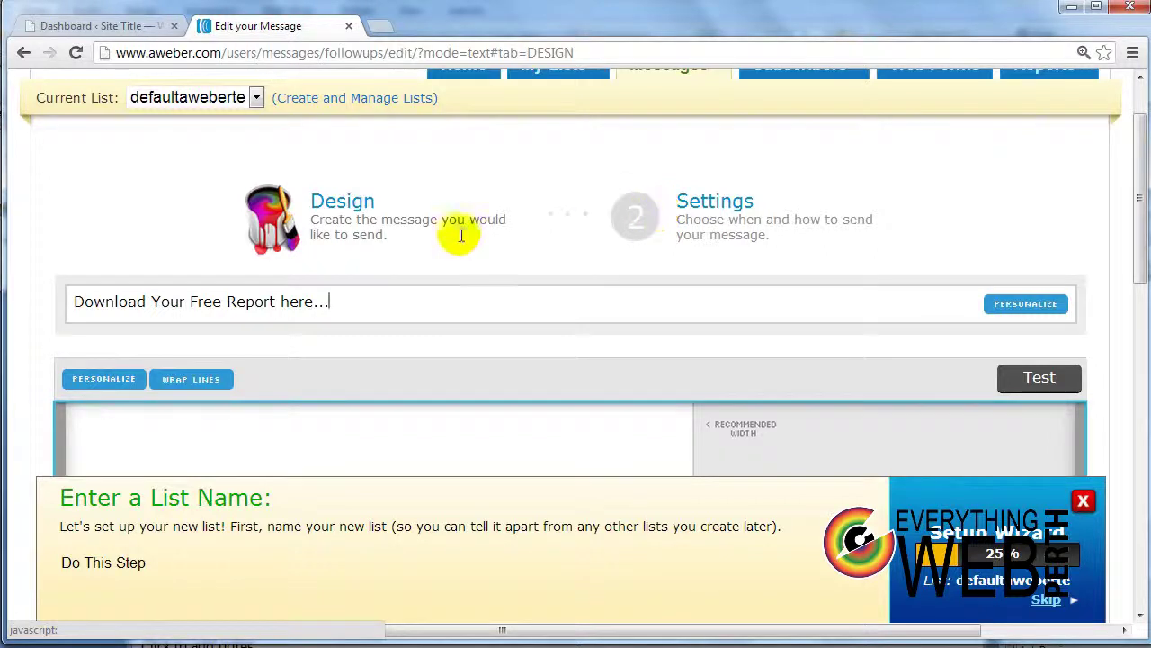
Look over the empty message body, proceed to the message settings, and save the message with click tracking enabled
{"action": "scroll", "coordinate": [419, 220], "scroll_direction": "down", "scroll_amount": 2}
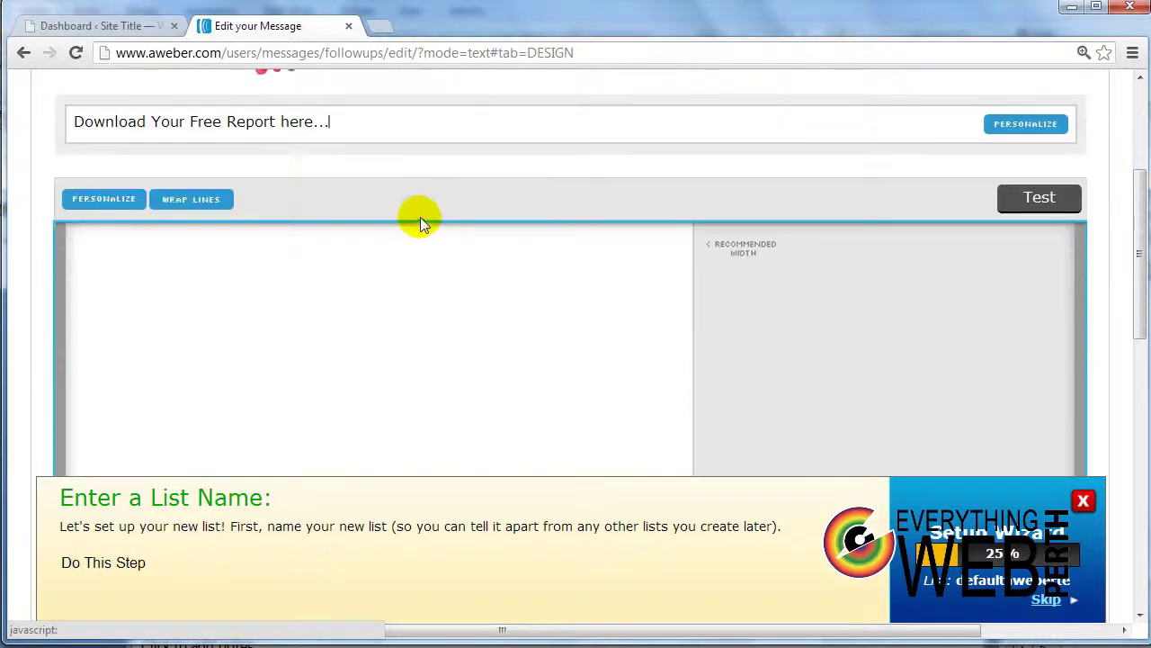
{"action": "left_click", "coordinate": [396, 302]}
{"action": "scroll", "coordinate": [275, 332], "scroll_direction": "down", "scroll_amount": 1}
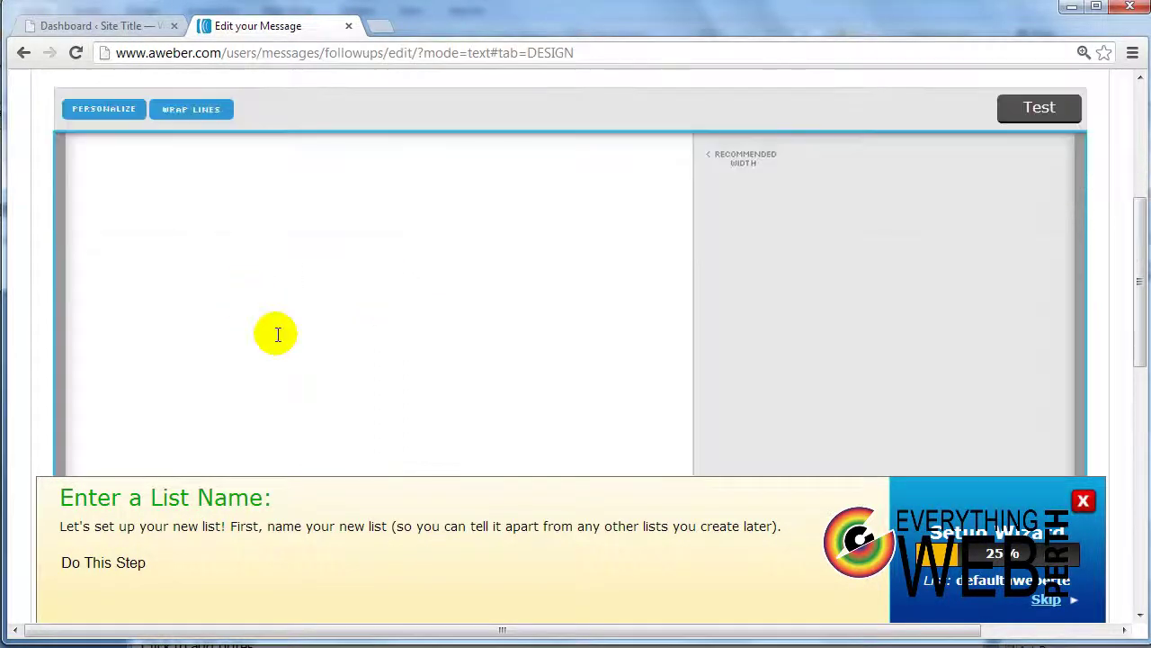
{"action": "scroll", "coordinate": [275, 332], "scroll_direction": "up", "scroll_amount": 1}
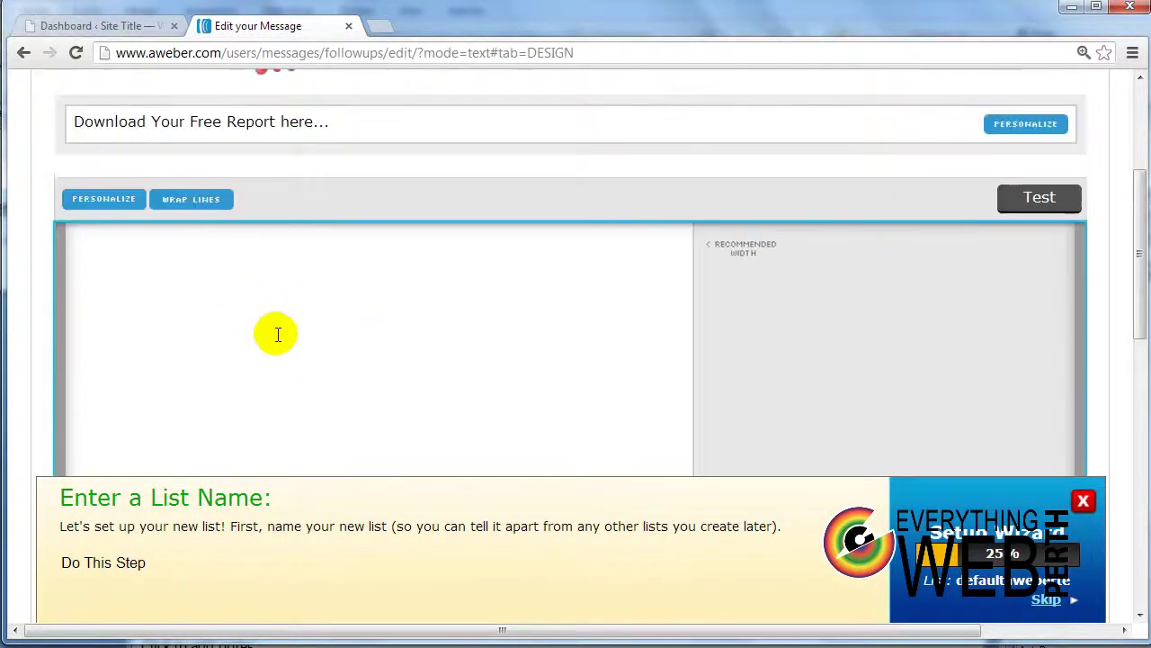
{"action": "scroll", "coordinate": [531, 333], "scroll_direction": "down", "scroll_amount": 1}
{"action": "scroll", "coordinate": [531, 333], "scroll_direction": "down", "scroll_amount": 7}
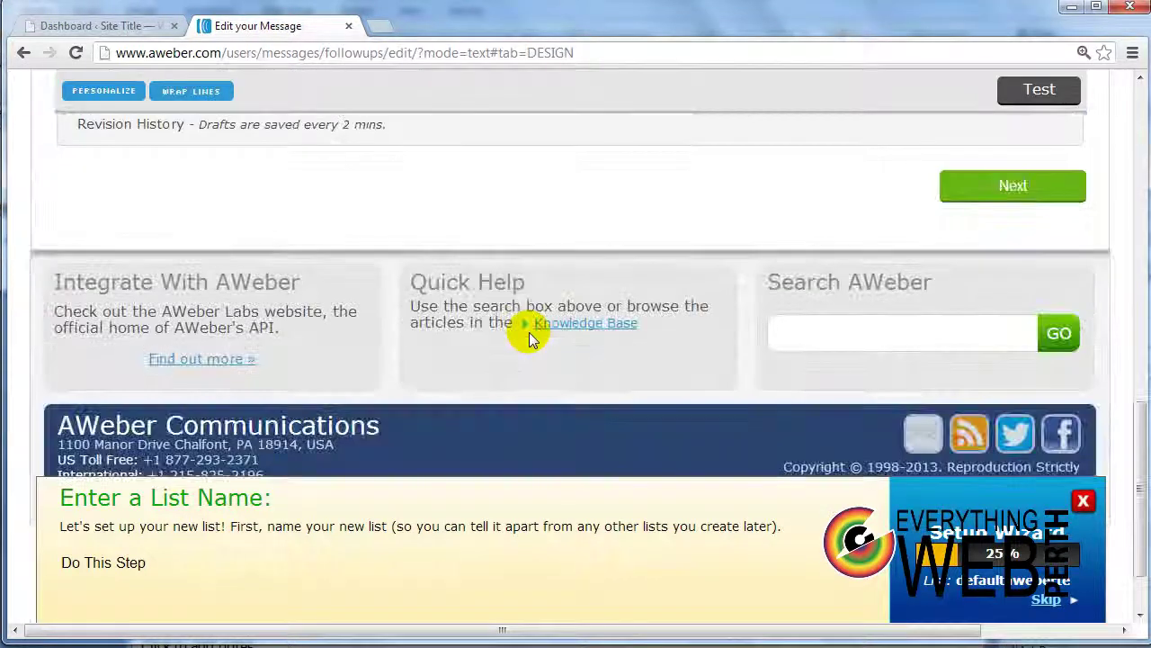
{"action": "scroll", "coordinate": [529, 331], "scroll_direction": "up", "scroll_amount": 2}
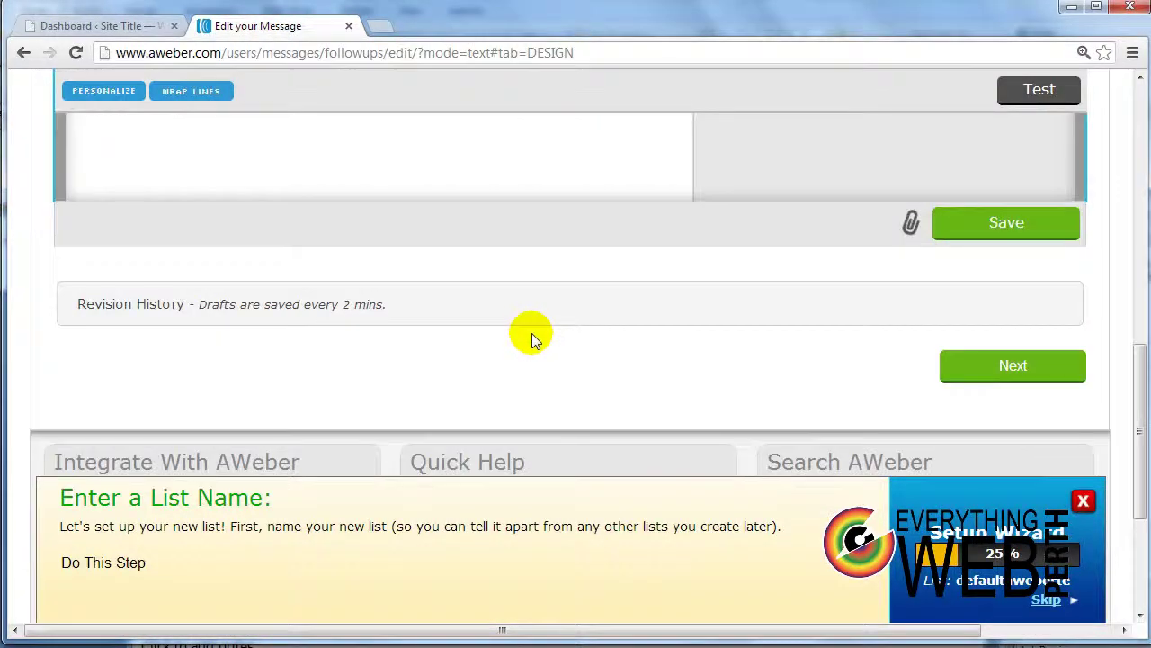
{"action": "left_click", "coordinate": [1016, 366]}
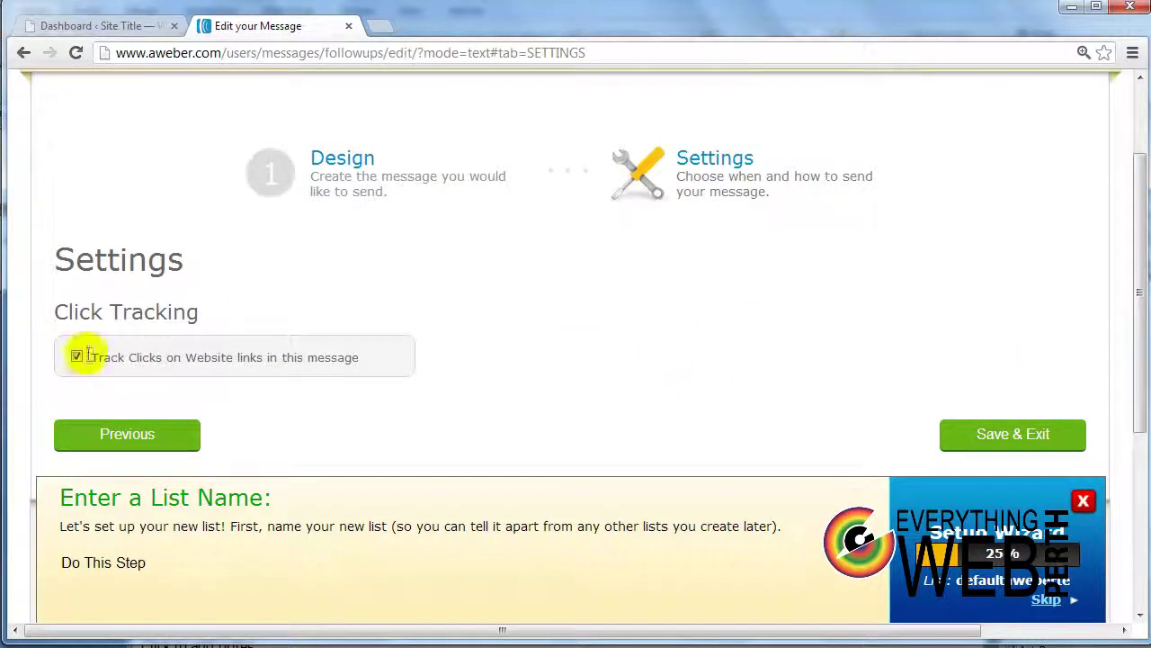
{"action": "left_click", "coordinate": [969, 436]}
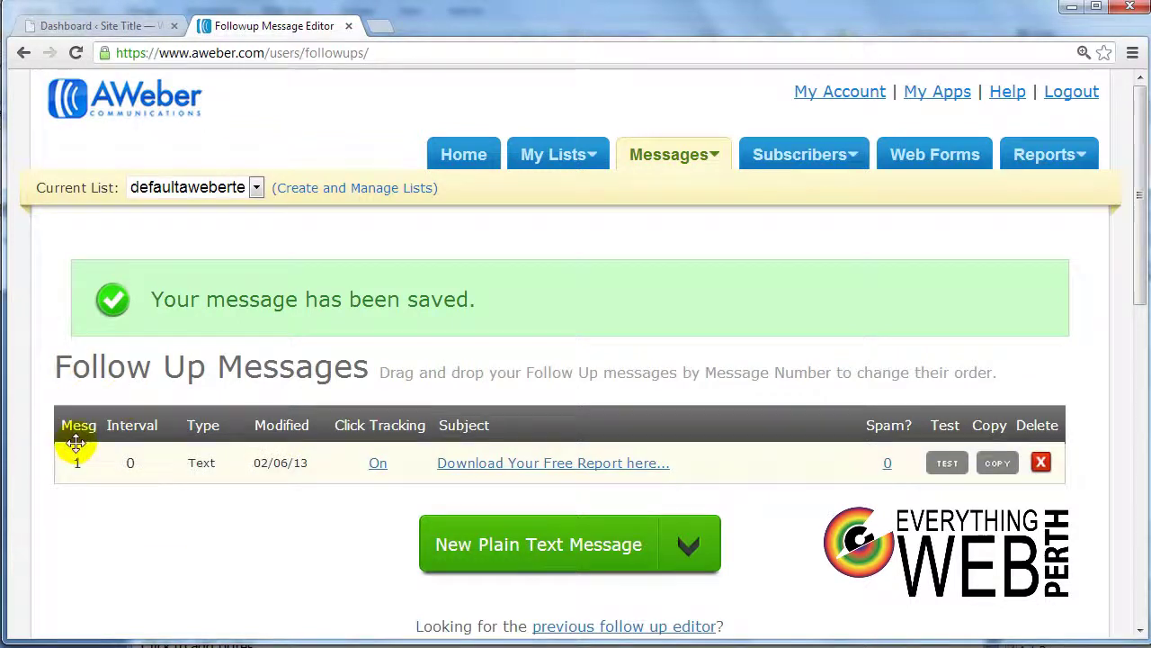
Dismiss the Setup Wizard prompt covering the follow-up messages page
{"action": "left_click_drag", "start_coordinate": [77, 462], "coordinate": [107, 461]}
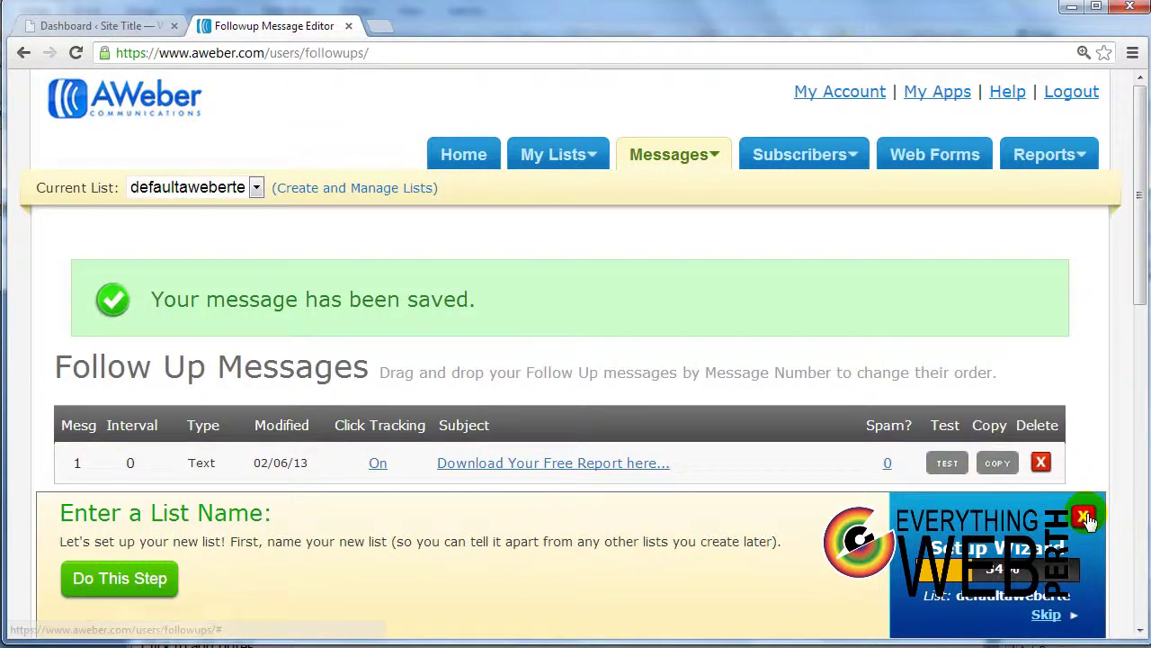
{"action": "left_click", "coordinate": [1086, 518]}
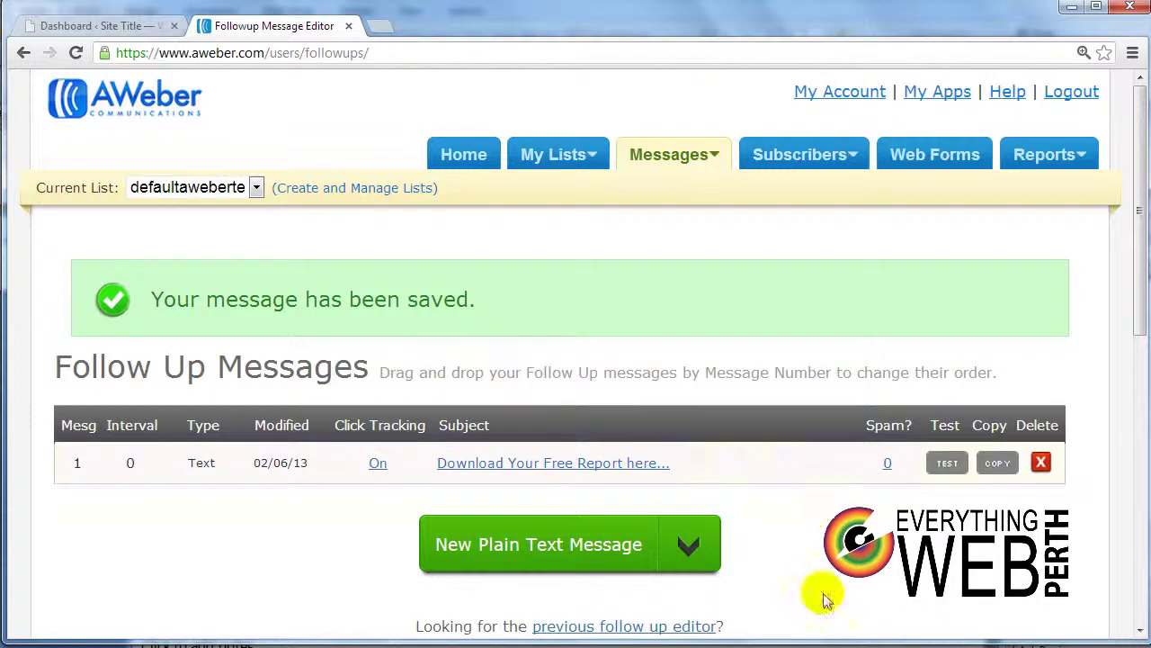
Create a second plain text follow-up message with the subject "Have You Gotten Your Free Report?"
{"action": "scroll", "coordinate": [804, 561], "scroll_direction": "down", "scroll_amount": 1}
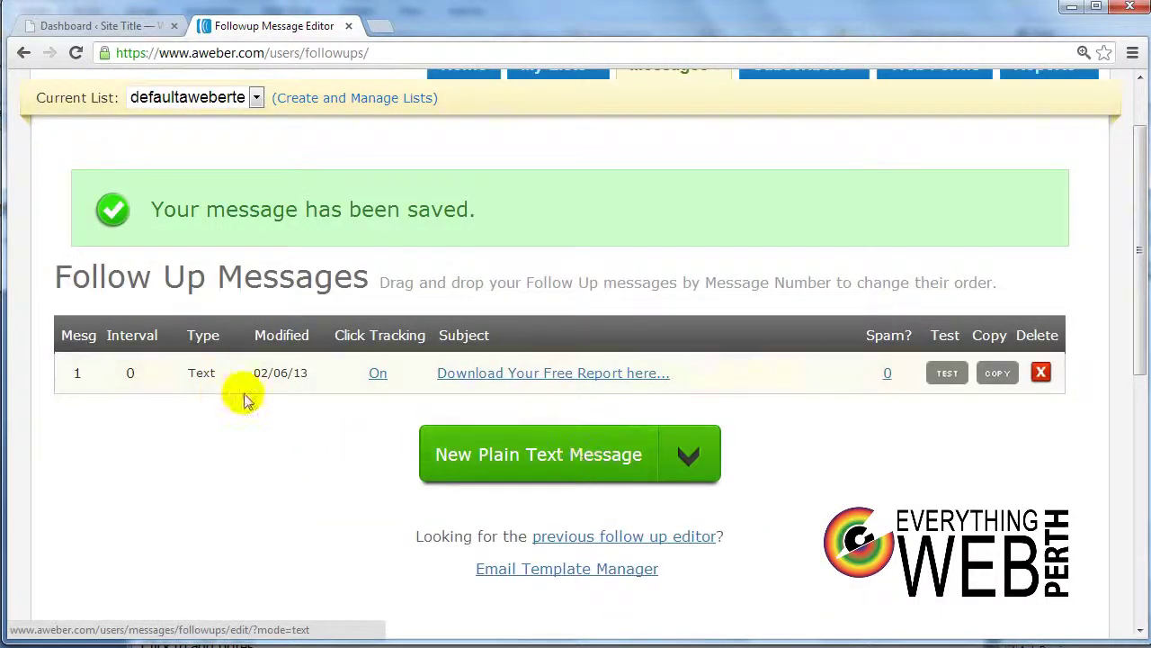
{"action": "left_click", "coordinate": [526, 455]}
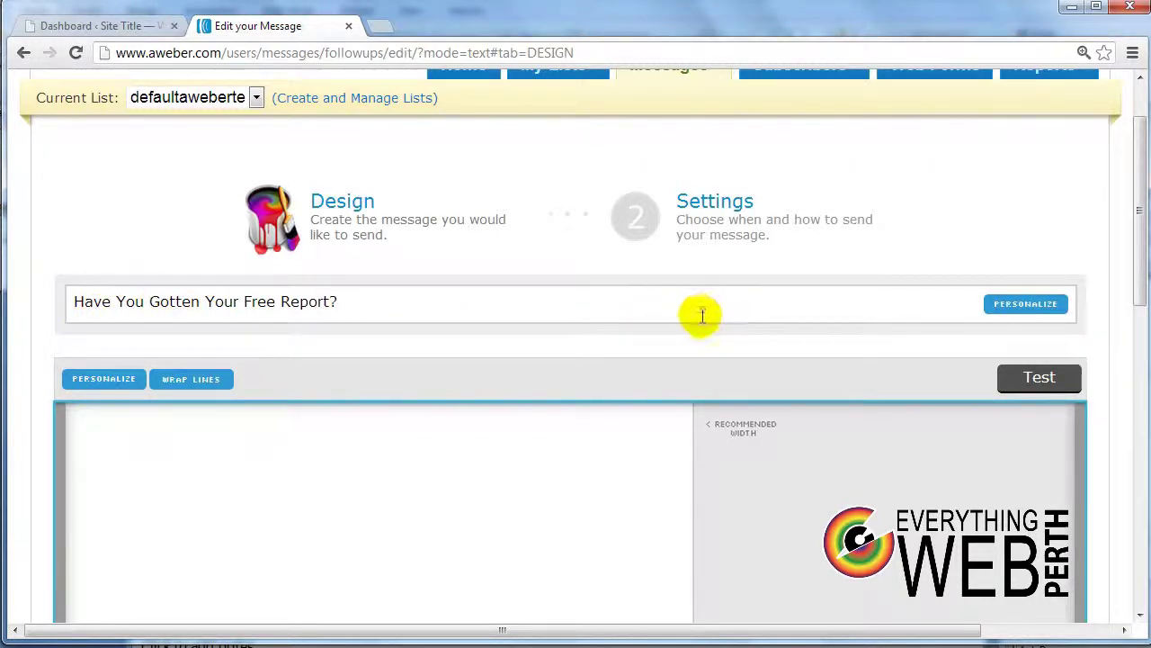
{"action": "key", "text": "ctrl+a"}
{"action": "left_click", "coordinate": [436, 447]}
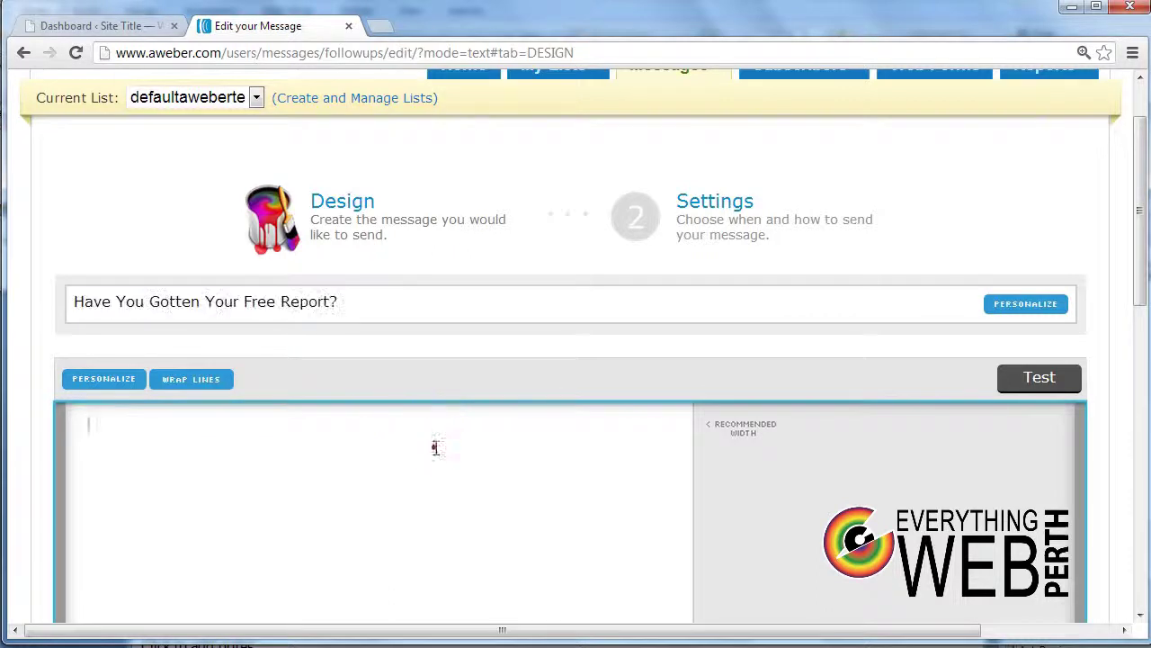
{"action": "type", "text": "Have You Gotten Your Free Report?"}
{"action": "scroll", "coordinate": [576, 404], "scroll_direction": "down", "scroll_amount": 3}
Proceed to the second message's settings and set its interval to 2 days after the previous message
{"action": "left_click", "coordinate": [1022, 459]}
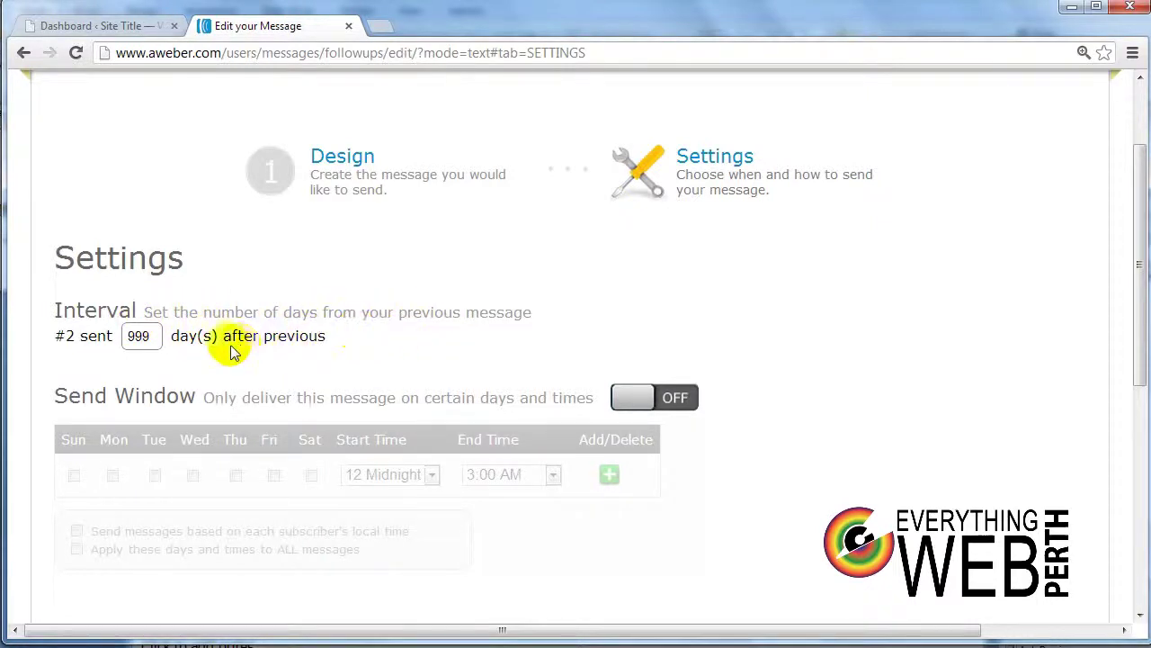
{"action": "double_click", "coordinate": [154, 334]}
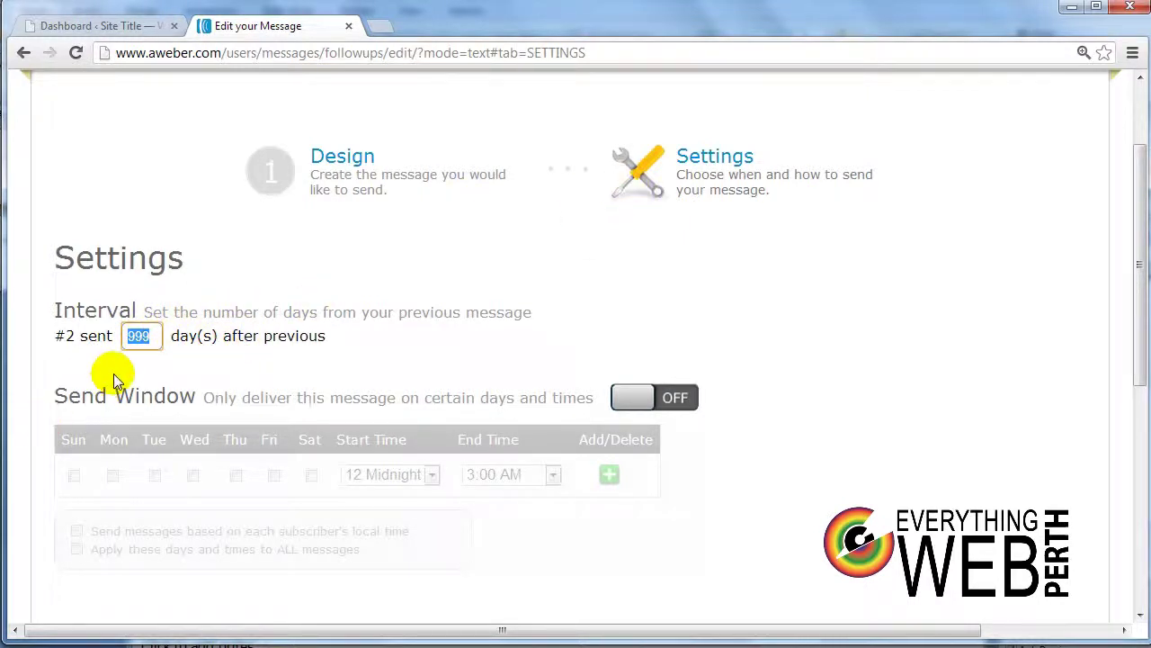
{"action": "key", "text": "BackSpace"}
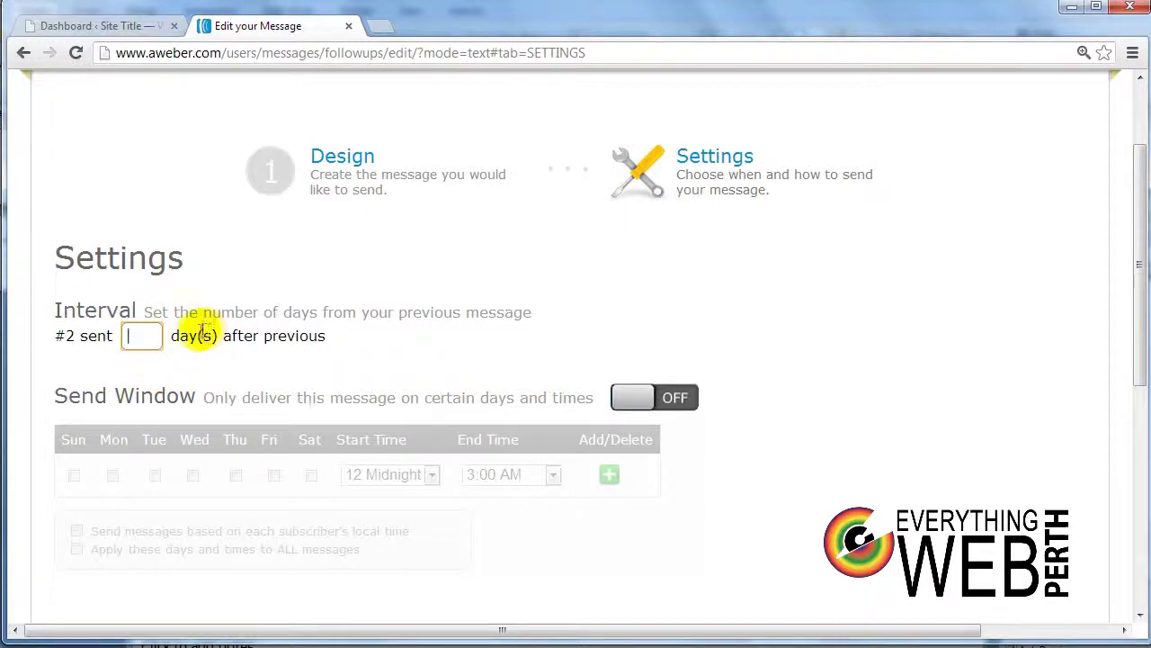
{"action": "type", "text": "2"}
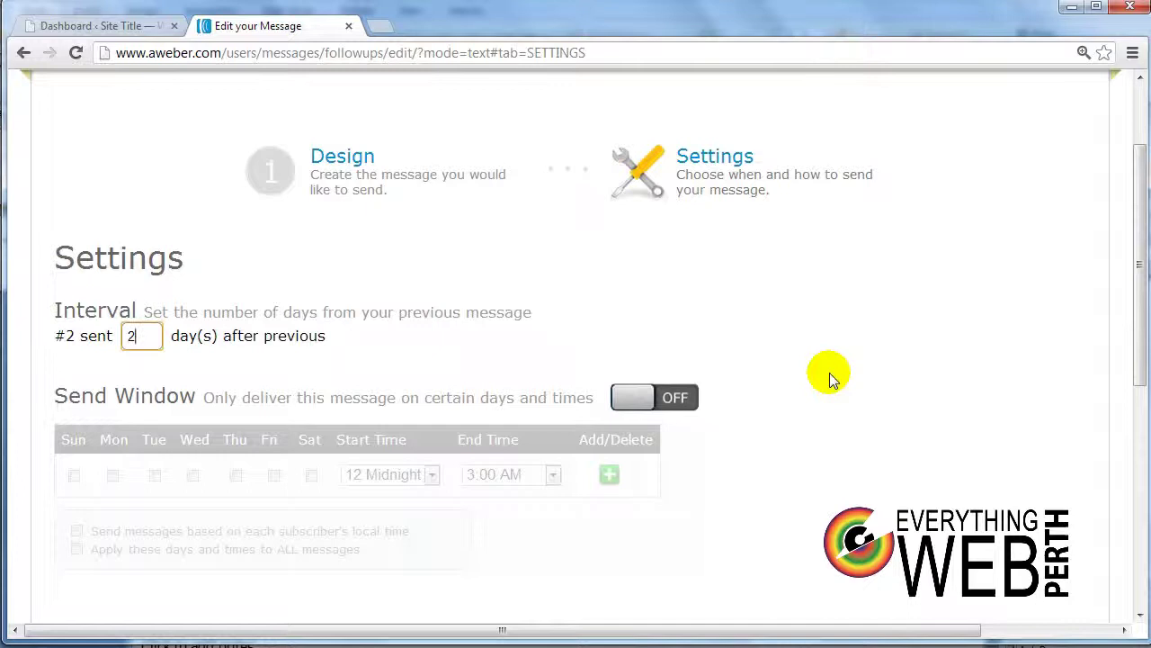
{"action": "scroll", "coordinate": [821, 372], "scroll_direction": "down", "scroll_amount": 1}
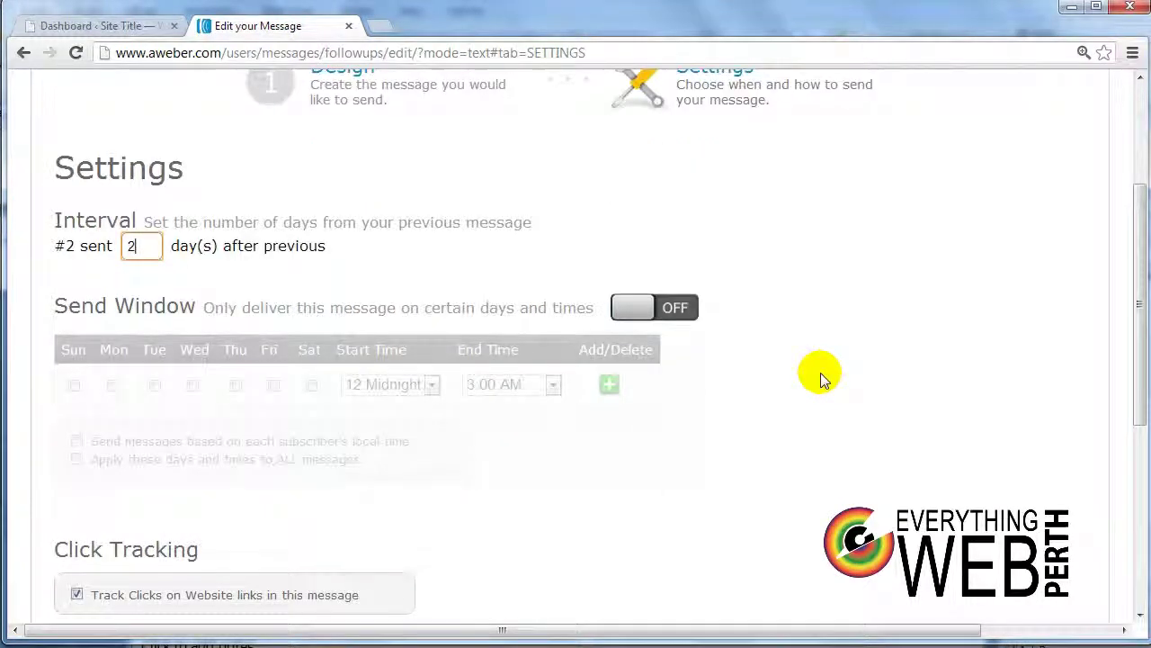
{"action": "scroll", "coordinate": [820, 373], "scroll_direction": "down", "scroll_amount": 1}
{"action": "scroll", "coordinate": [820, 372], "scroll_direction": "up", "scroll_amount": 2}
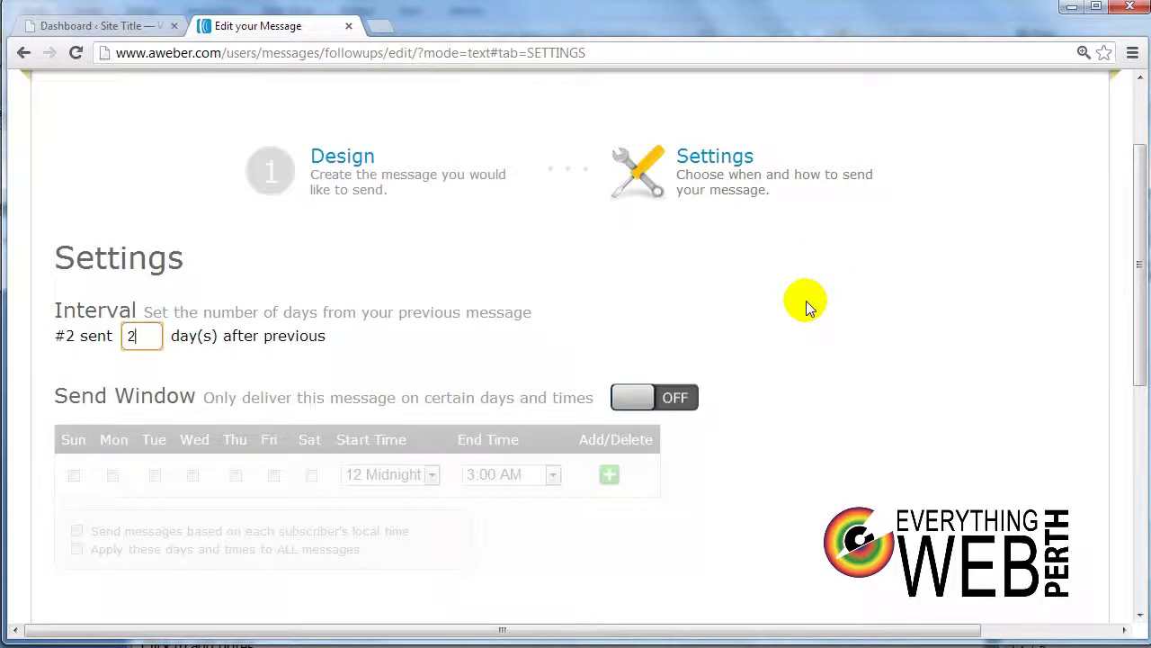
{"action": "left_click", "coordinate": [758, 308]}
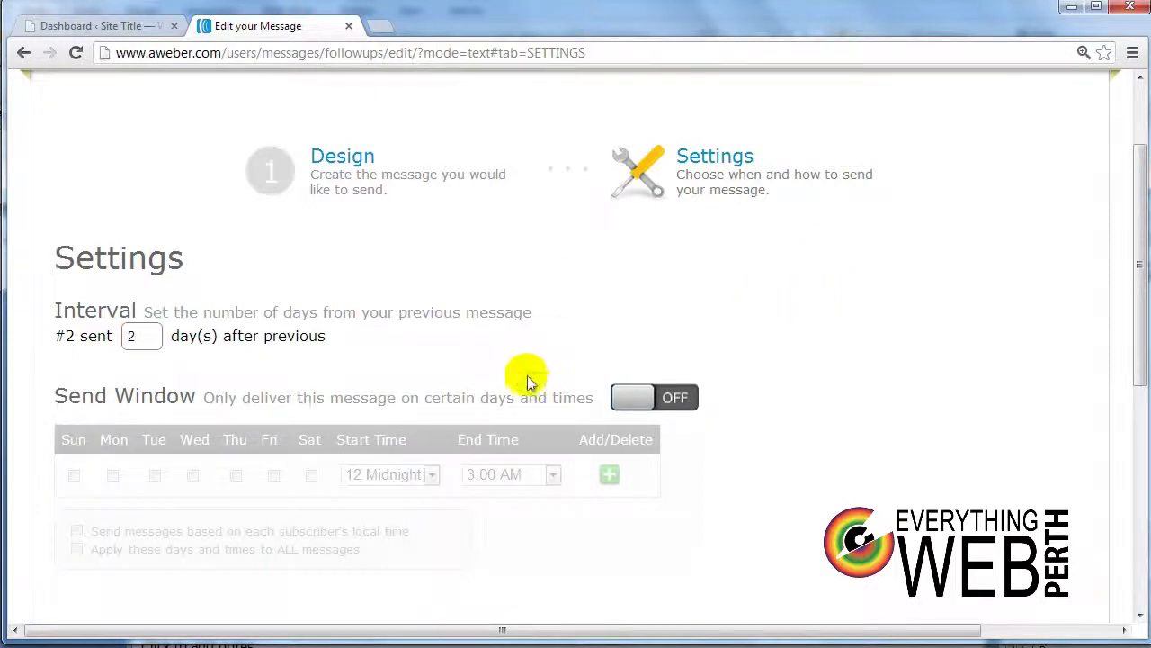
Try a send window limited to Monday through Friday, and switch the send window back off
{"action": "left_click", "coordinate": [636, 399]}
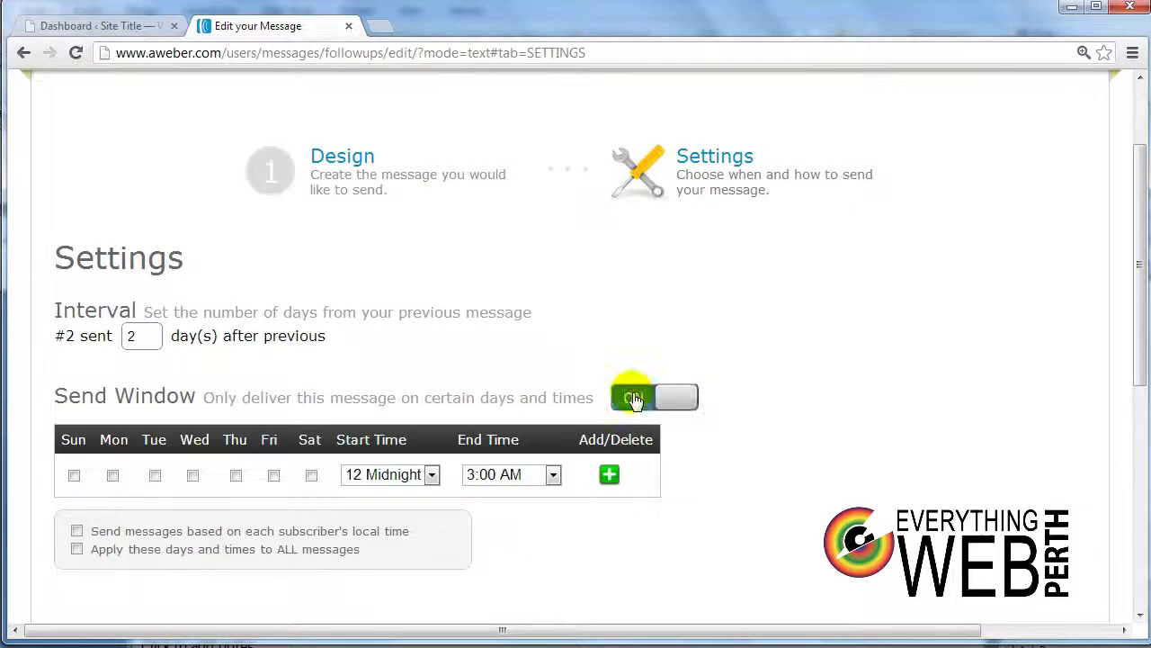
{"action": "scroll", "coordinate": [633, 395], "scroll_direction": "down", "scroll_amount": 1}
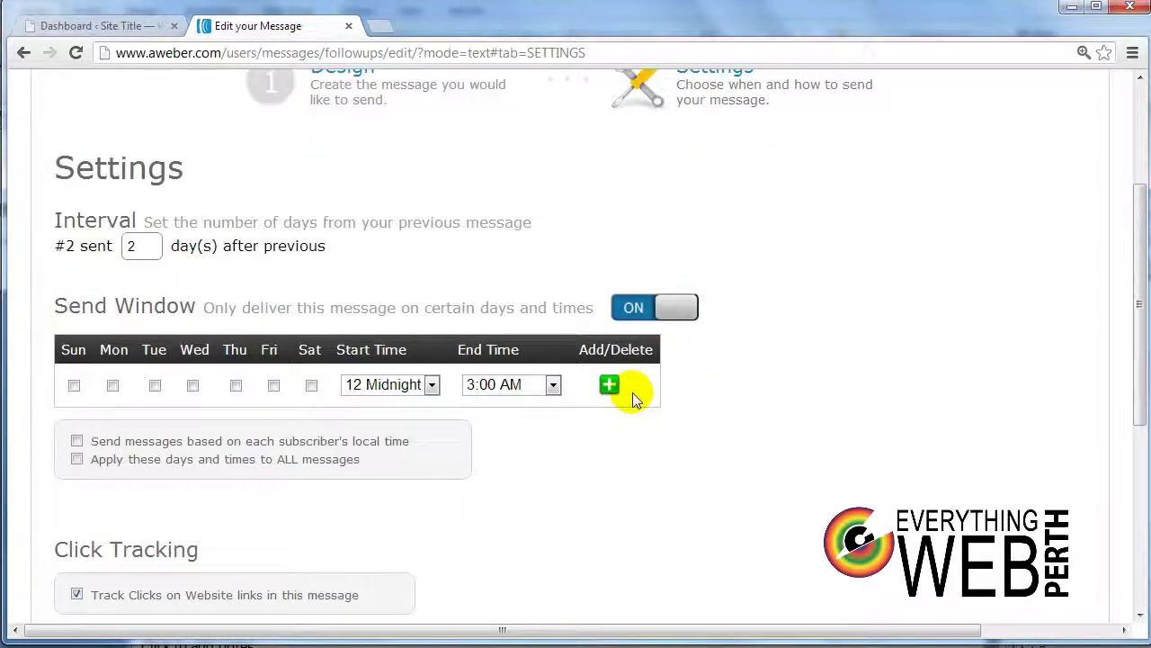
{"action": "scroll", "coordinate": [632, 392], "scroll_direction": "up", "scroll_amount": 1}
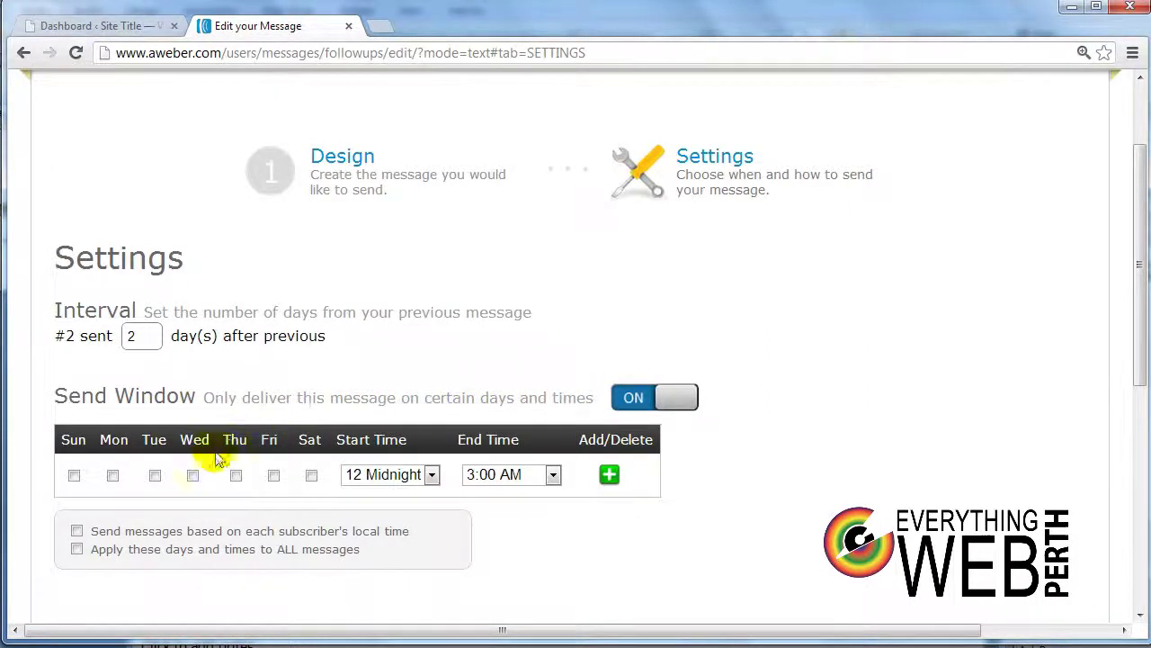
{"action": "left_click", "coordinate": [112, 475]}
{"action": "left_click", "coordinate": [155, 475]}
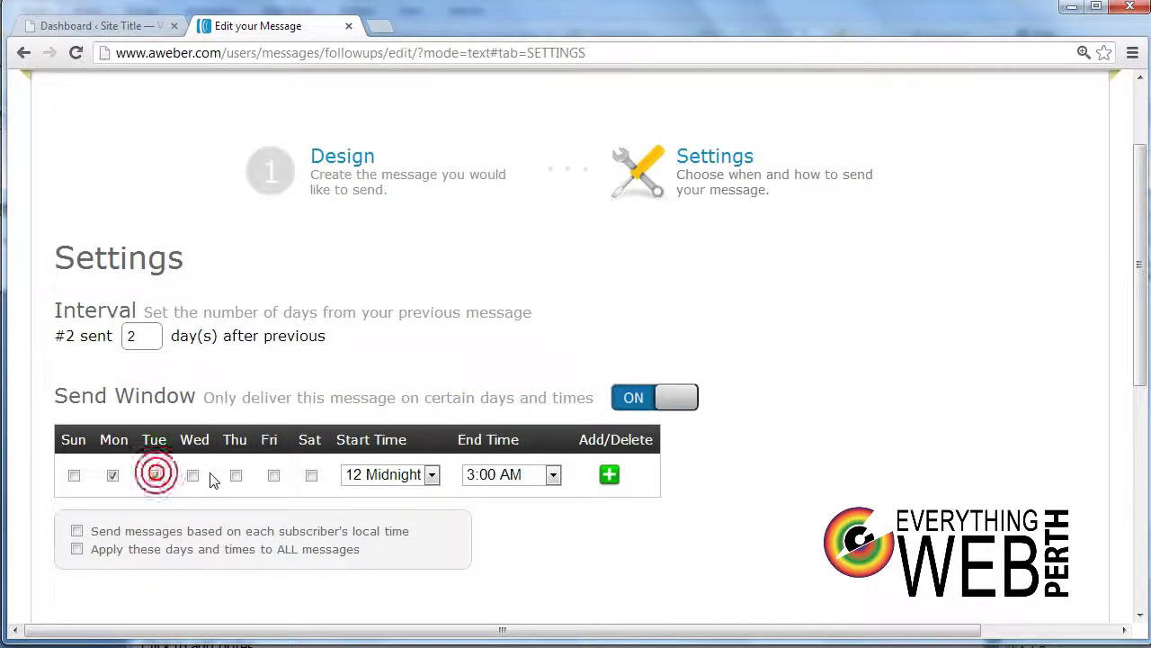
{"action": "left_click", "coordinate": [193, 475]}
{"action": "left_click", "coordinate": [236, 476]}
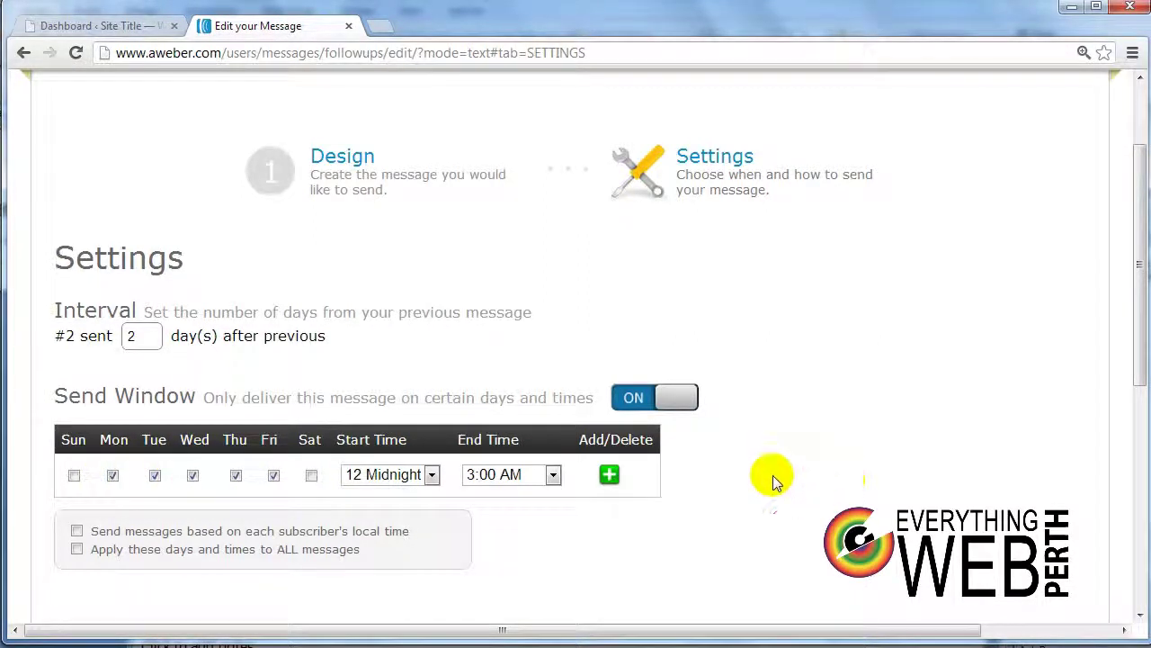
{"action": "left_click", "coordinate": [679, 401]}
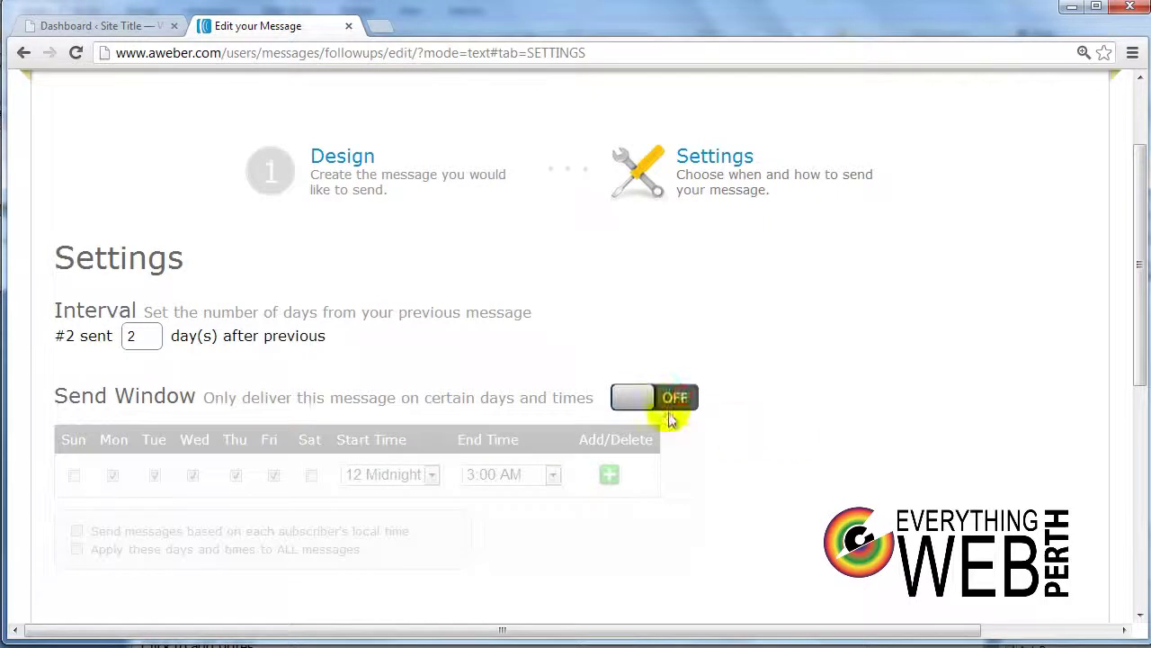
Save the second follow-up message with click tracking enabled and return to the message list
{"action": "scroll", "coordinate": [881, 381], "scroll_direction": "down", "scroll_amount": 2}
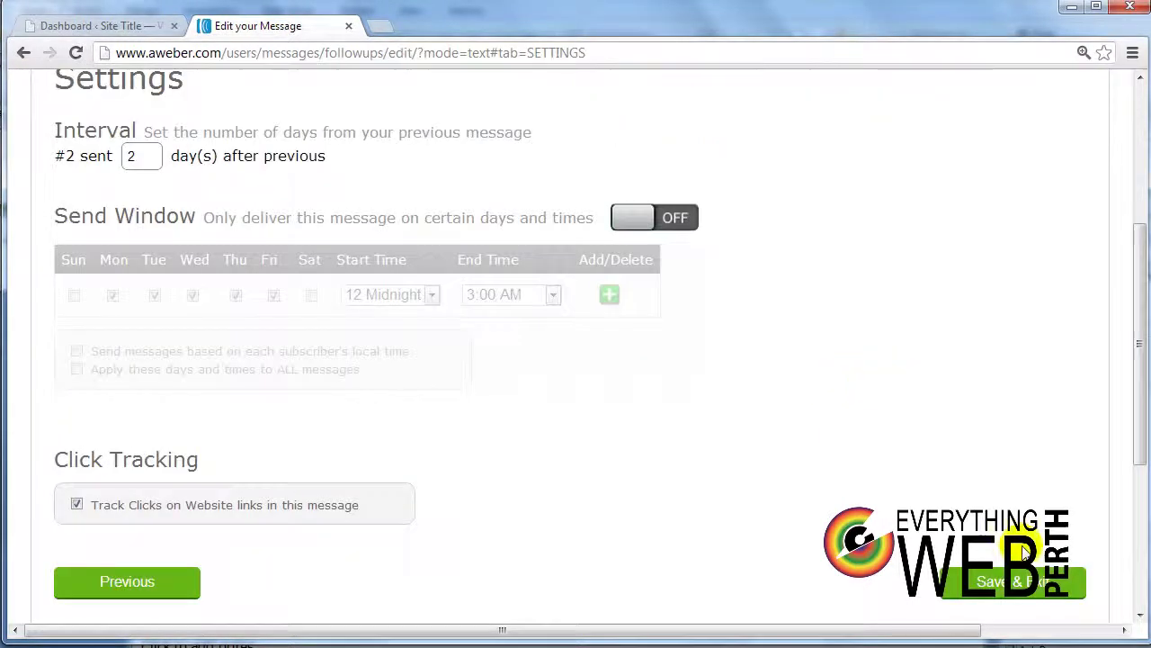
{"action": "left_click", "coordinate": [1001, 584]}
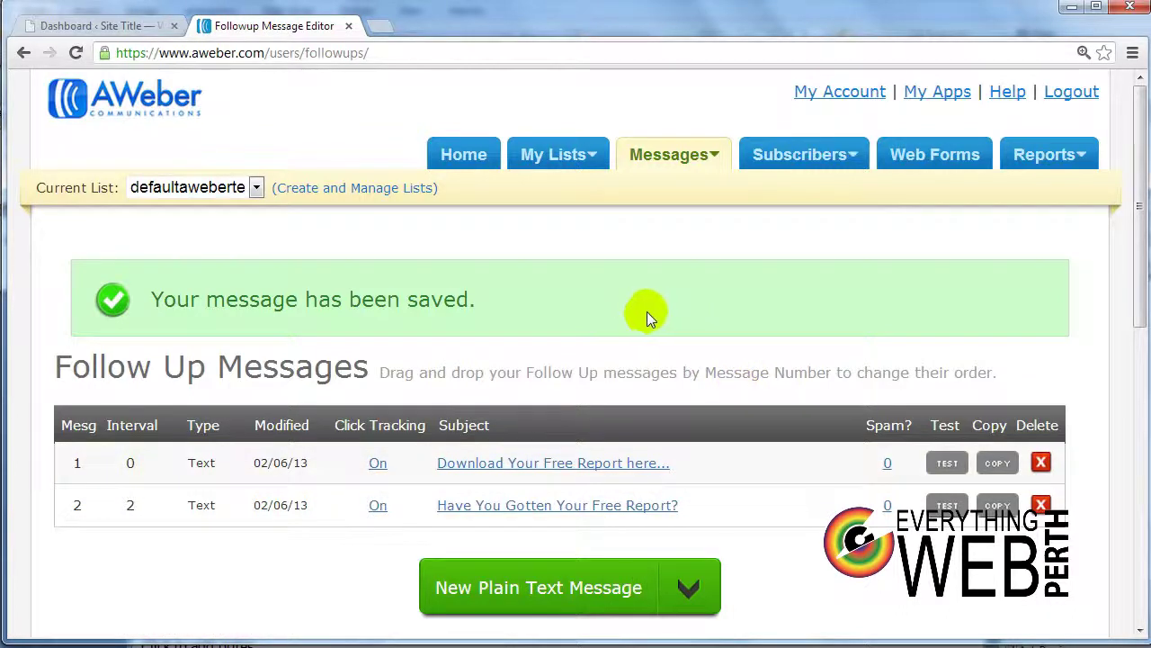
{"action": "scroll", "coordinate": [648, 310], "scroll_direction": "down", "scroll_amount": 2}
{"action": "scroll", "coordinate": [653, 309], "scroll_direction": "up", "scroll_amount": 2}
{"action": "scroll", "coordinate": [668, 308], "scroll_direction": "down", "scroll_amount": 3}
{"action": "scroll", "coordinate": [670, 315], "scroll_direction": "up", "scroll_amount": 3}
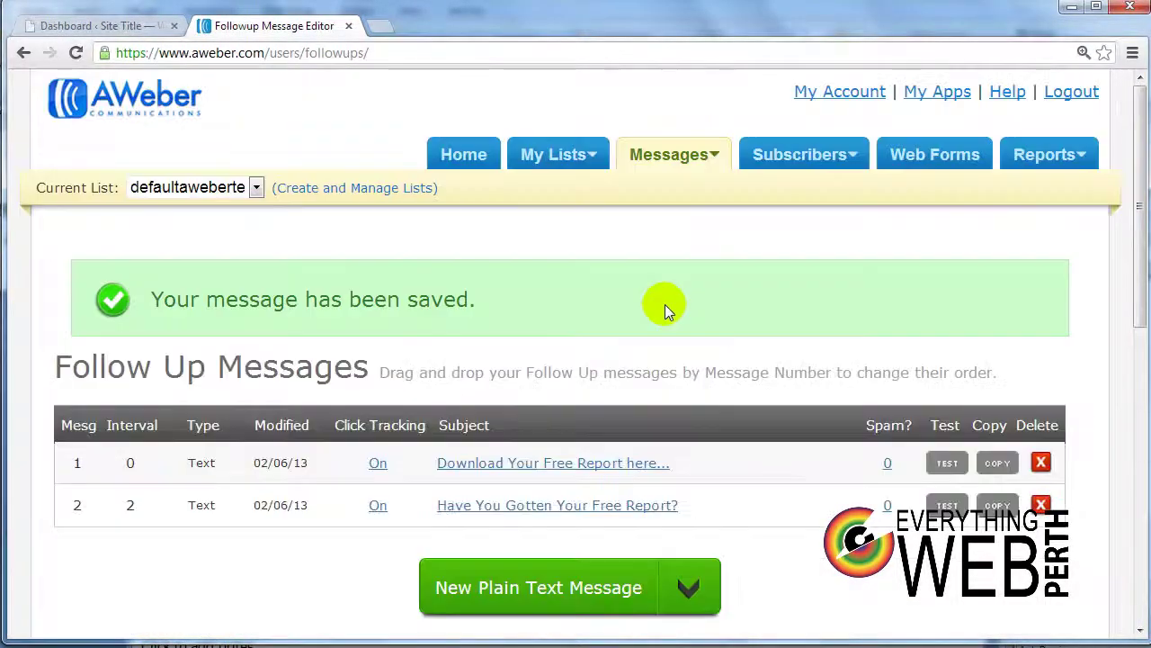
{"action": "mouse_move", "coordinate": [794, 158]}
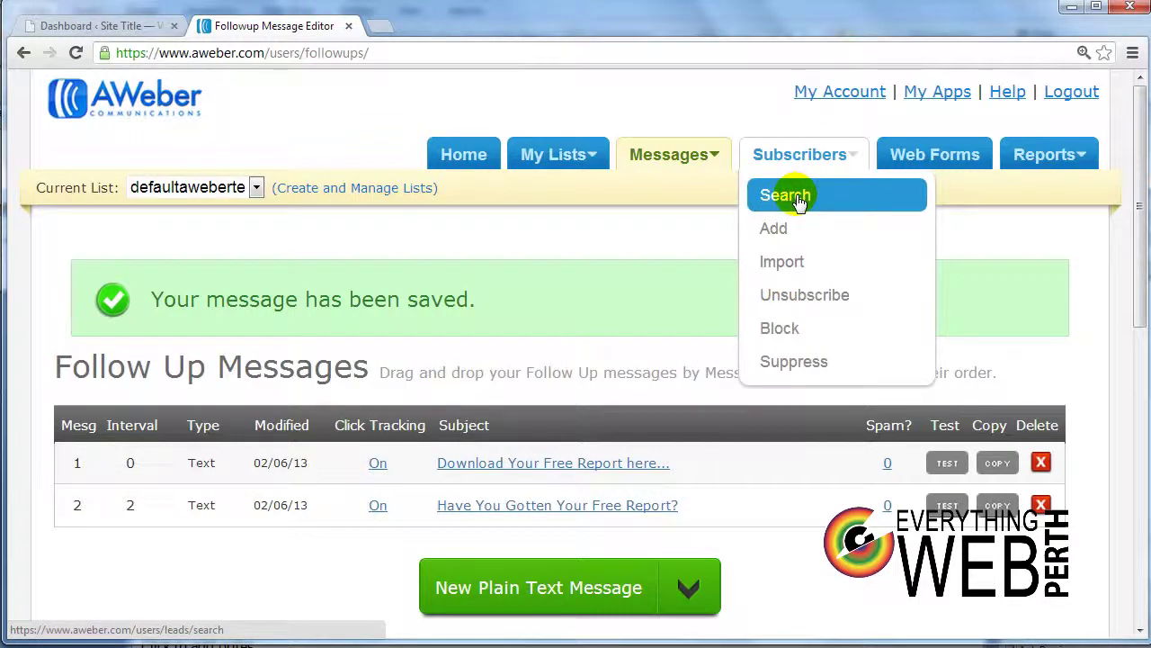
Go to the list's web forms and start creating a new web form
{"action": "left_click", "coordinate": [917, 157]}
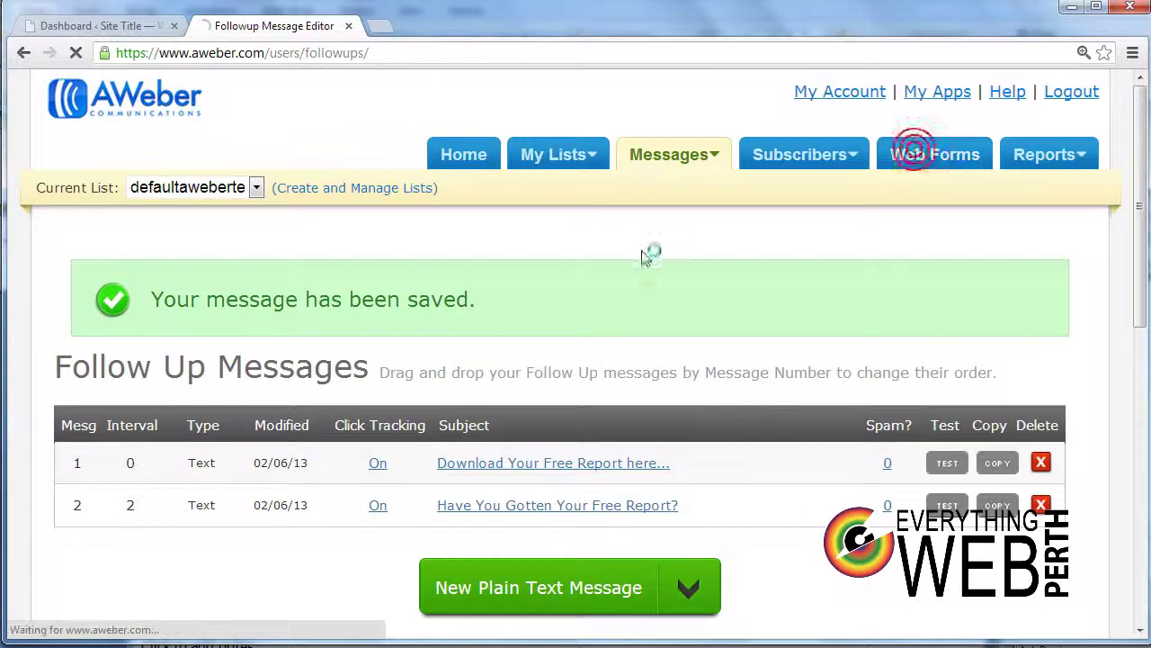
{"action": "scroll", "coordinate": [638, 259], "scroll_direction": "down", "scroll_amount": 3}
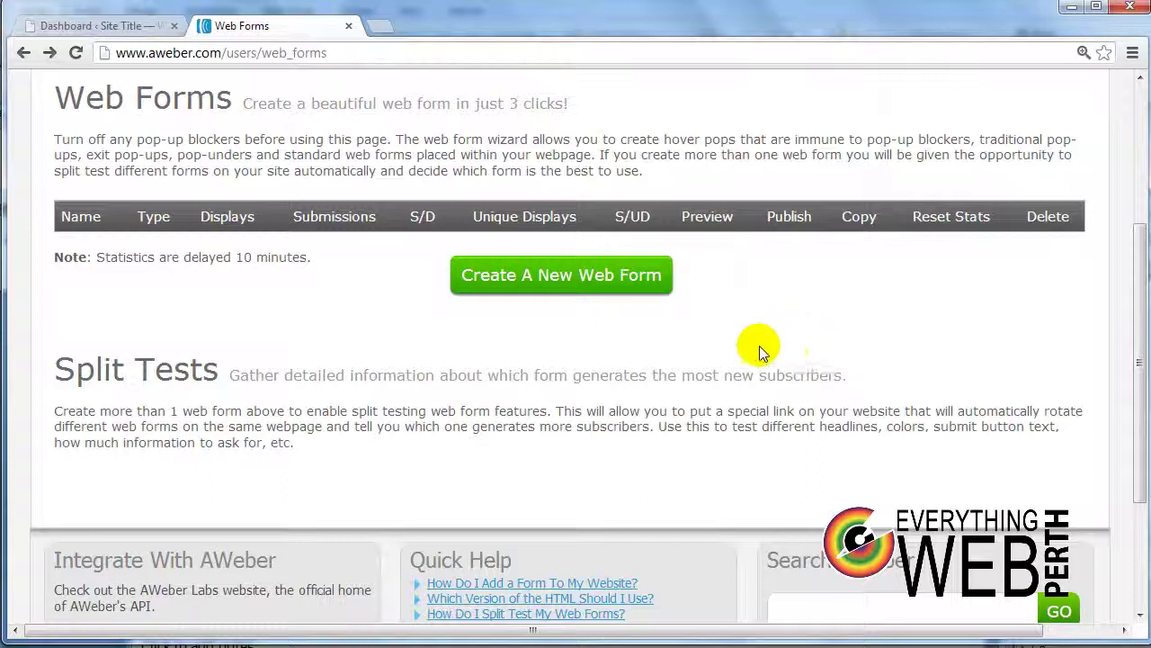
{"action": "left_click_drag", "start_coordinate": [53, 360], "coordinate": [198, 369]}
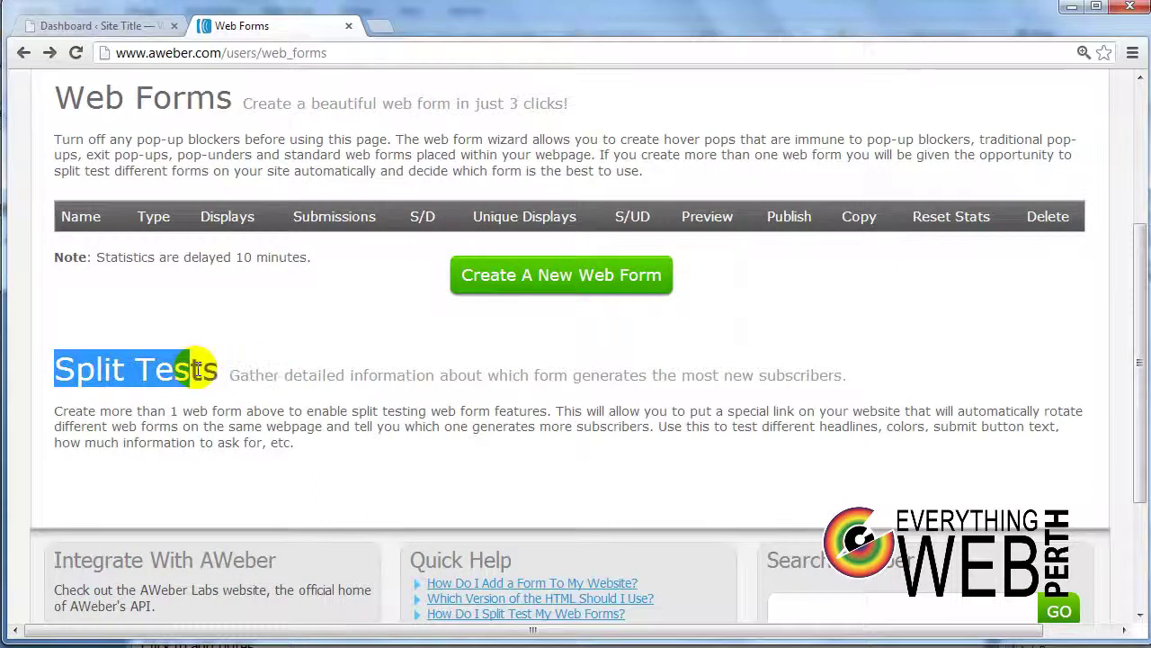
{"action": "left_click", "coordinate": [548, 364]}
{"action": "left_click", "coordinate": [576, 271]}
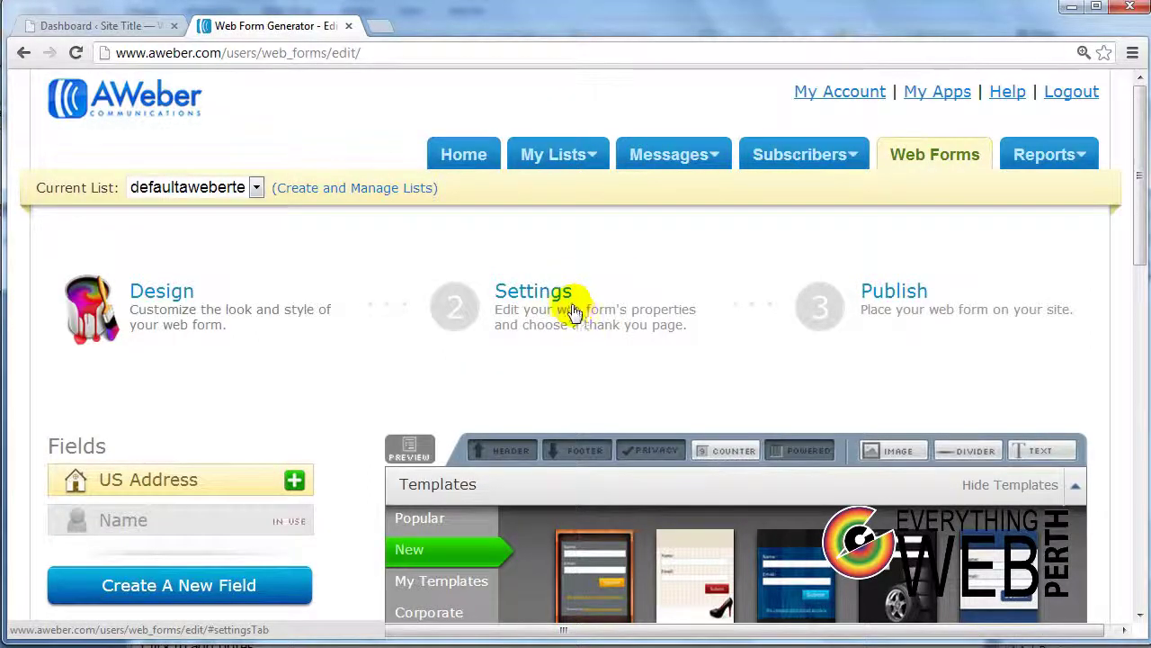
Widen the web form to about 238 px and set its header text to "Headline"
{"action": "scroll", "coordinate": [396, 322], "scroll_direction": "down", "scroll_amount": 1}
{"action": "scroll", "coordinate": [376, 322], "scroll_direction": "down", "scroll_amount": 2}
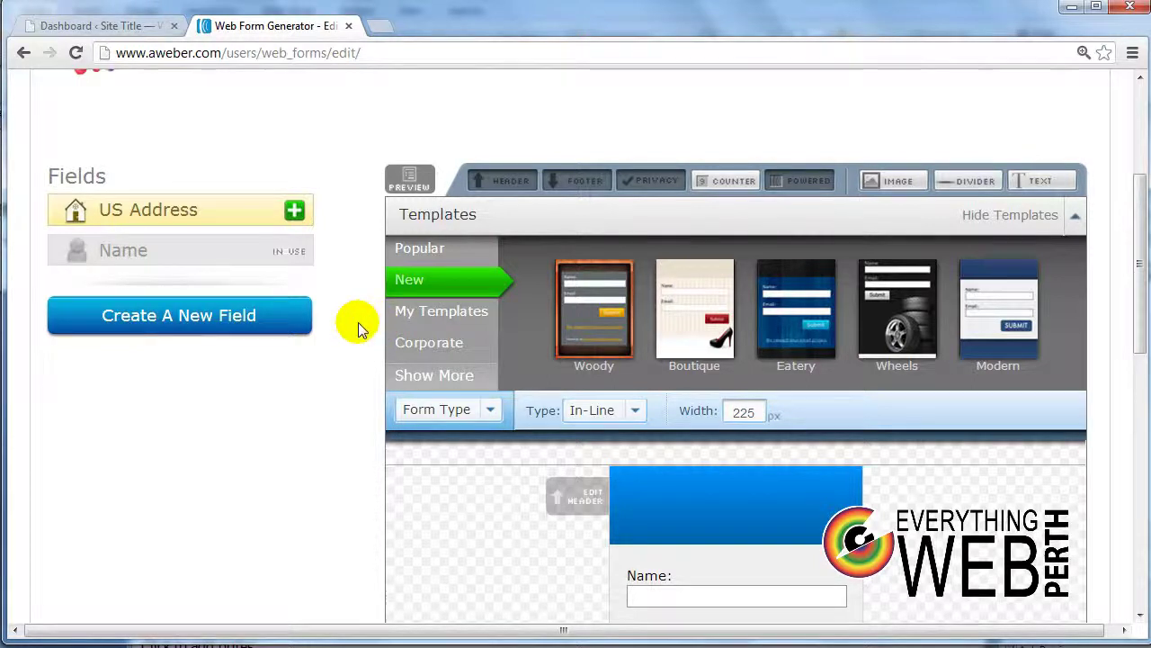
{"action": "scroll", "coordinate": [358, 328], "scroll_direction": "down", "scroll_amount": 3}
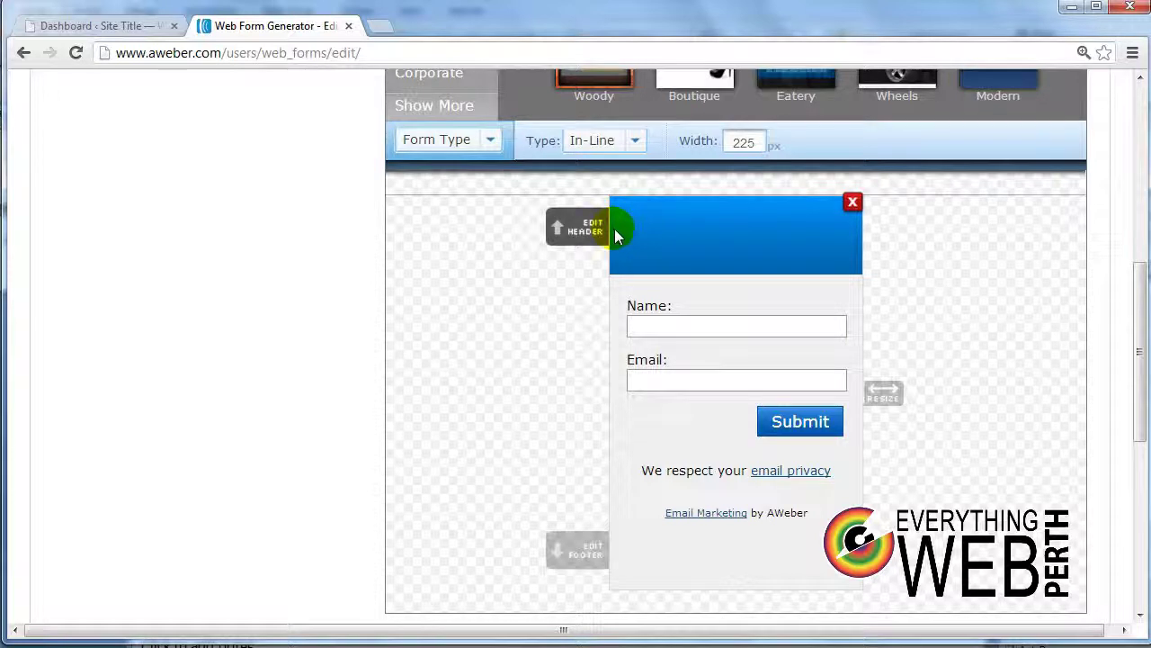
{"action": "left_click_drag", "start_coordinate": [884, 392], "coordinate": [899, 371]}
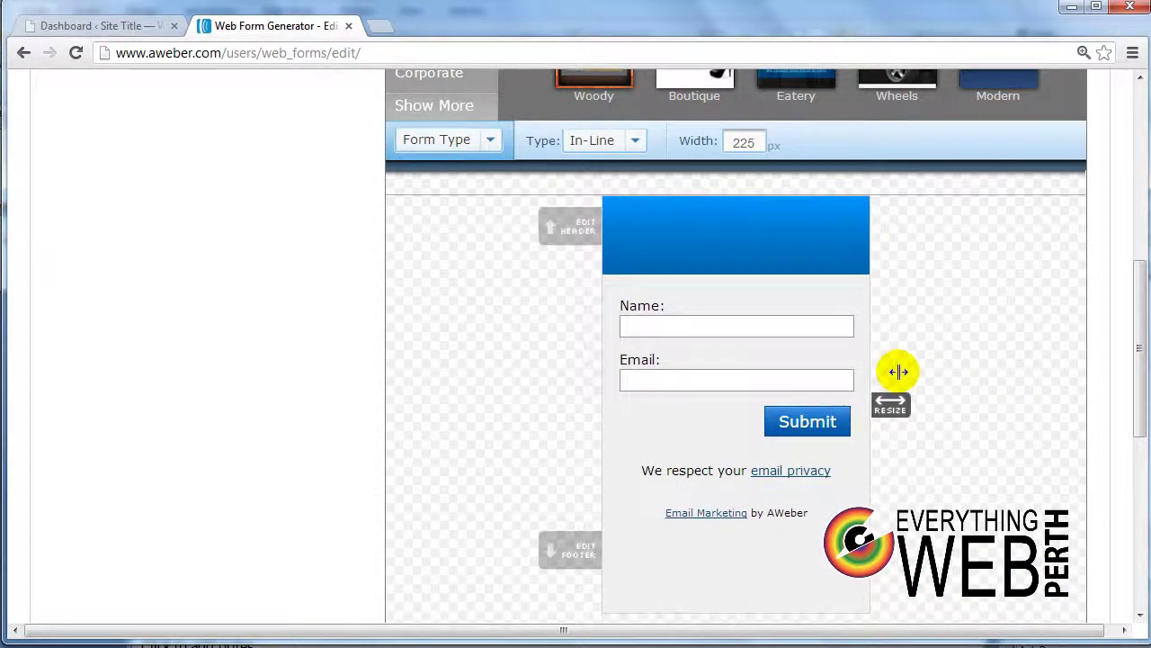
{"action": "scroll", "coordinate": [901, 374], "scroll_direction": "down", "scroll_amount": 1}
{"action": "scroll", "coordinate": [902, 374], "scroll_direction": "down", "scroll_amount": 2}
{"action": "scroll", "coordinate": [905, 373], "scroll_direction": "up", "scroll_amount": 3}
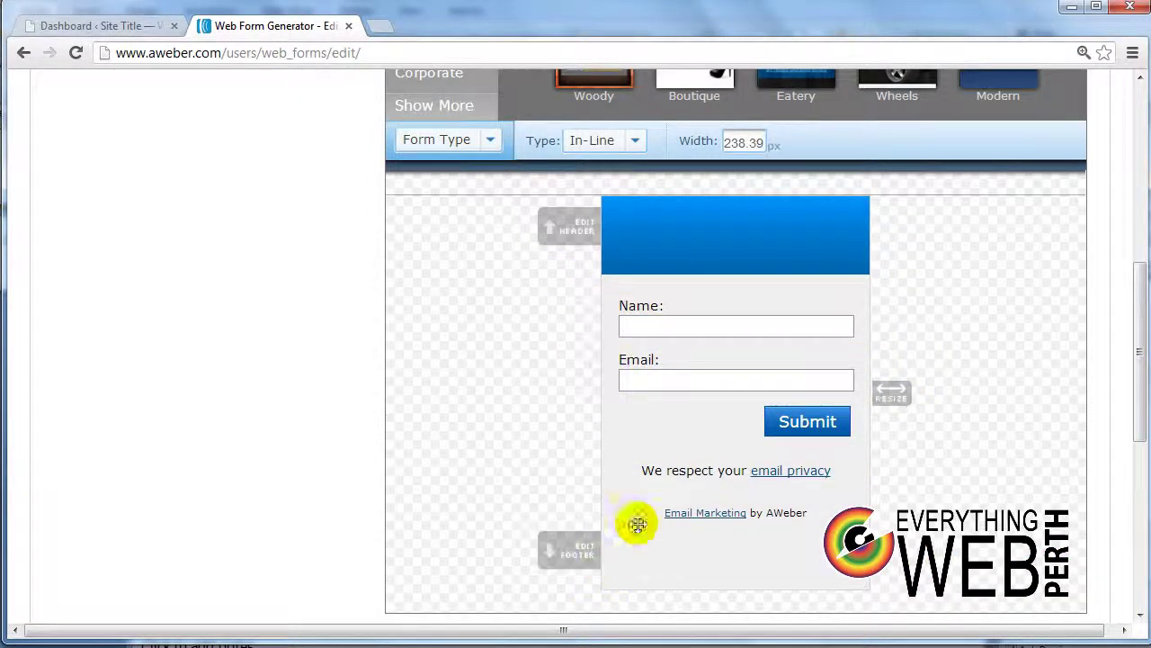
{"action": "left_click", "coordinate": [577, 231]}
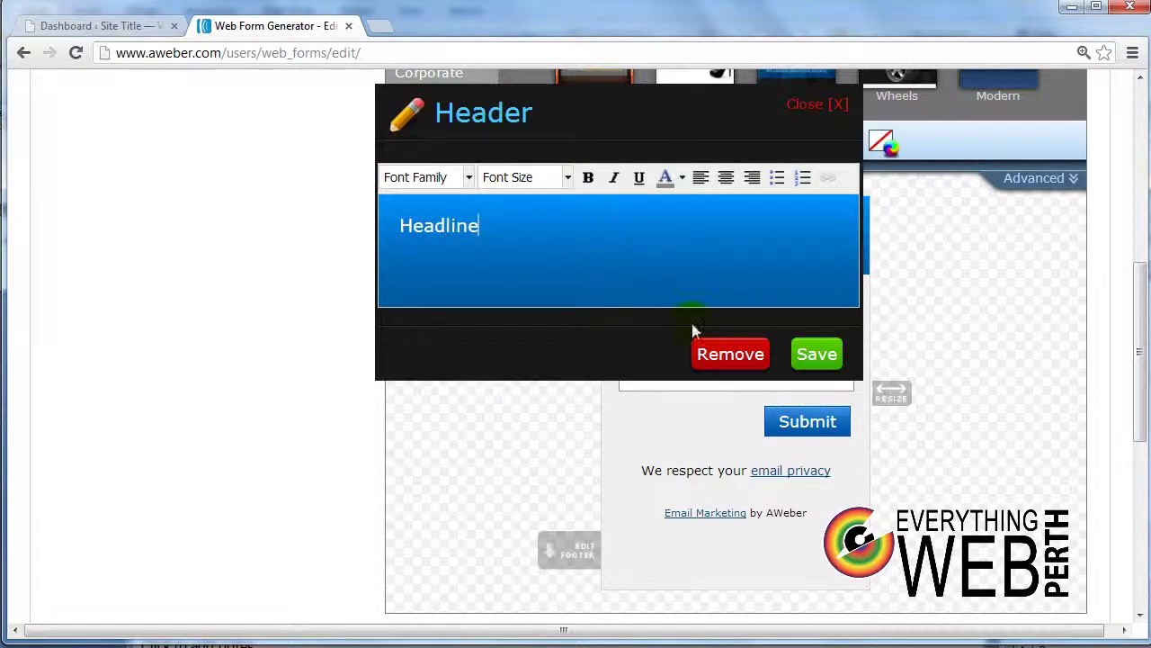
{"action": "left_click", "coordinate": [814, 352]}
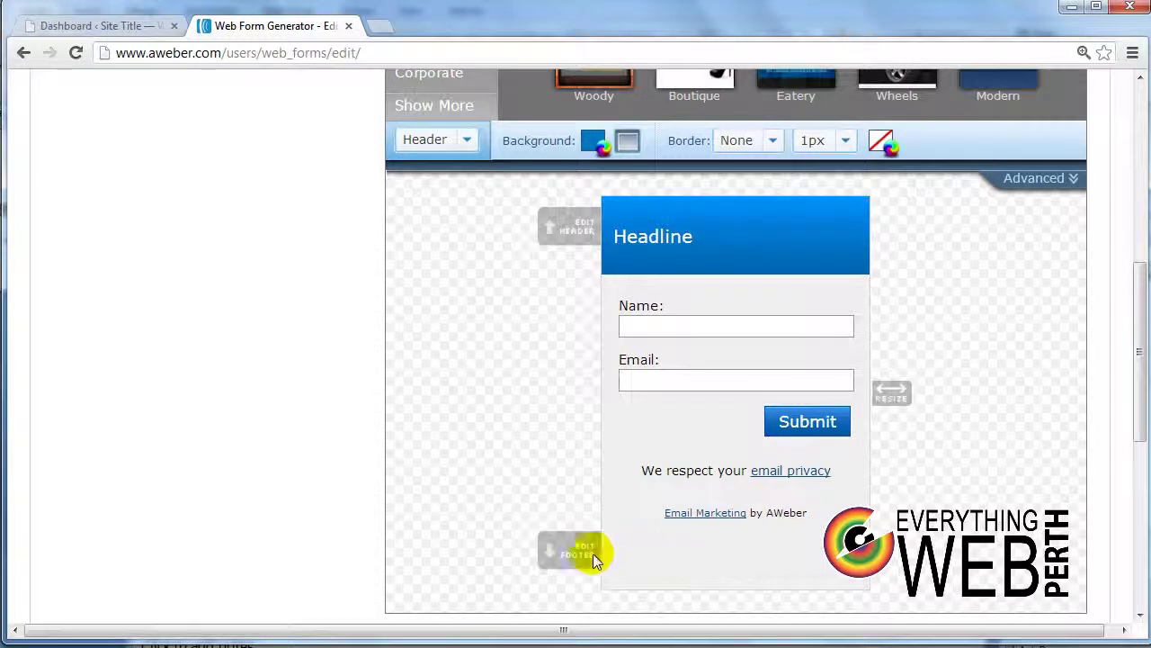
Browse the form templates in the My Templates, Corporate and Popular categories
{"action": "scroll", "coordinate": [612, 526], "scroll_direction": "up", "scroll_amount": 4}
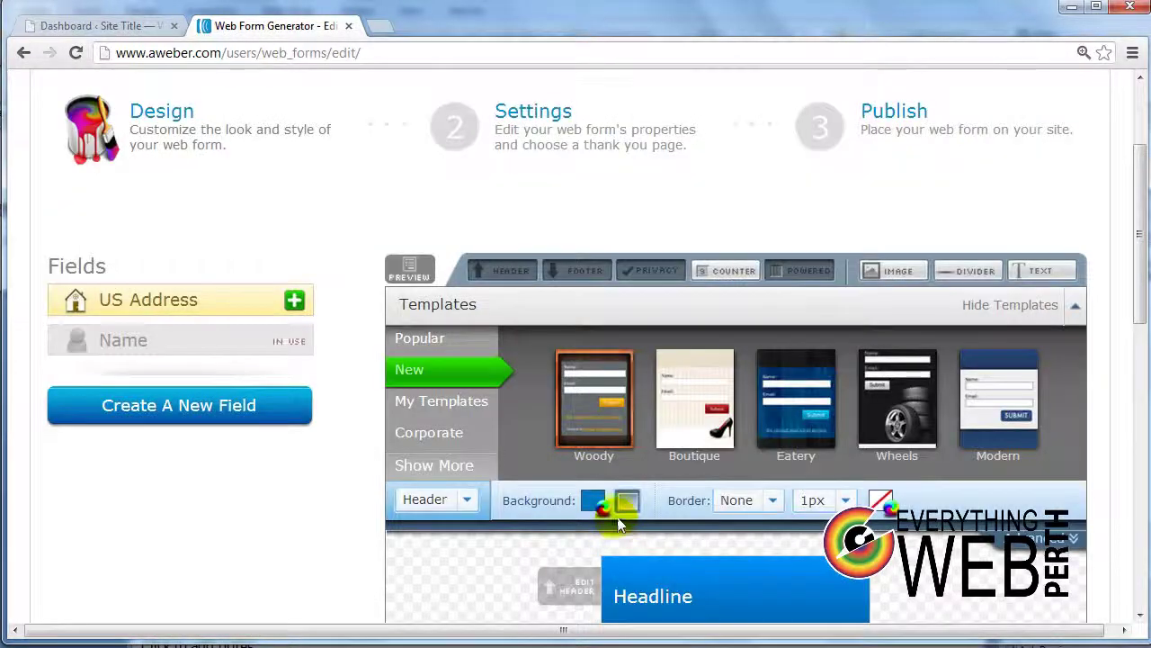
{"action": "scroll", "coordinate": [689, 389], "scroll_direction": "down", "scroll_amount": 1}
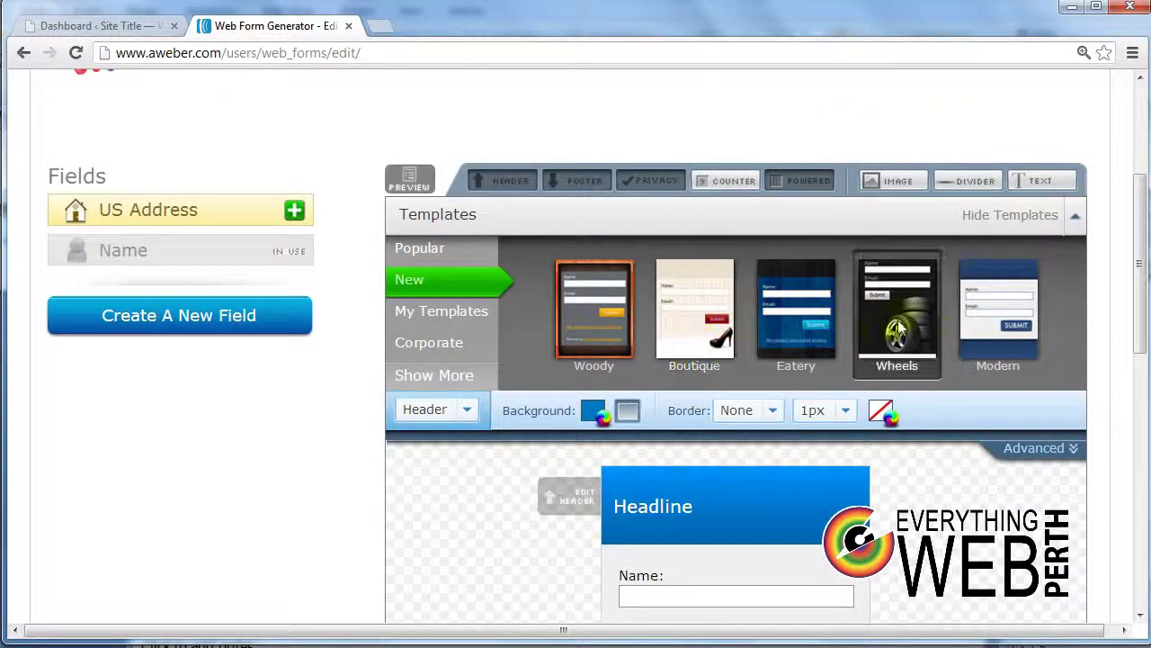
{"action": "left_click", "coordinate": [443, 310]}
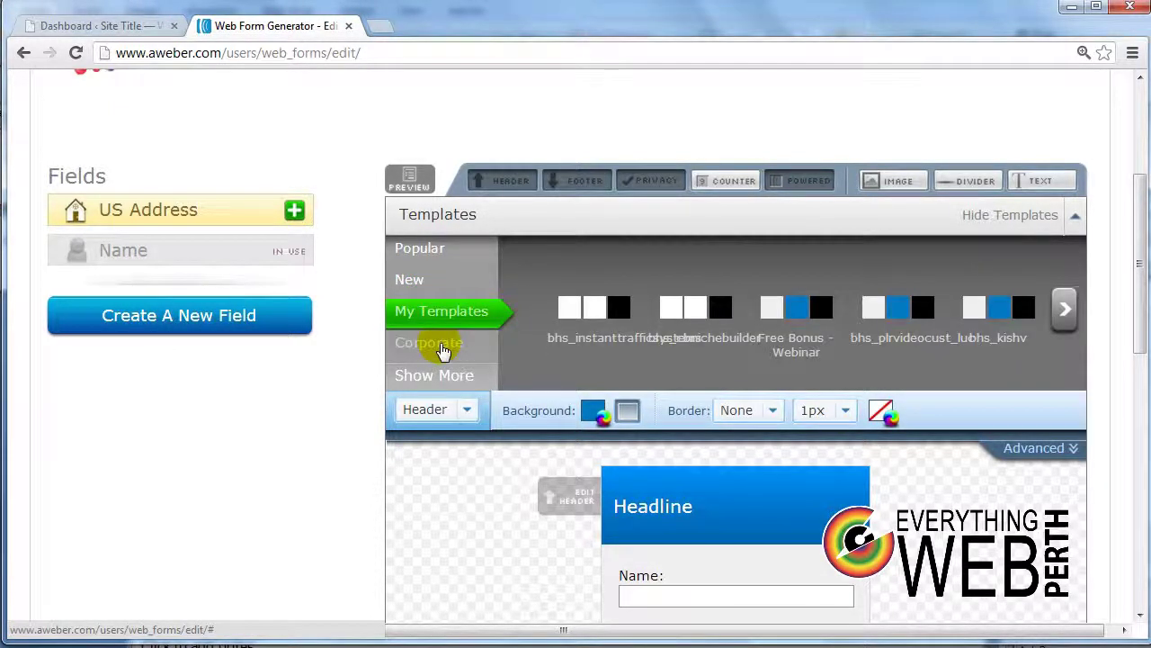
{"action": "left_click", "coordinate": [434, 344]}
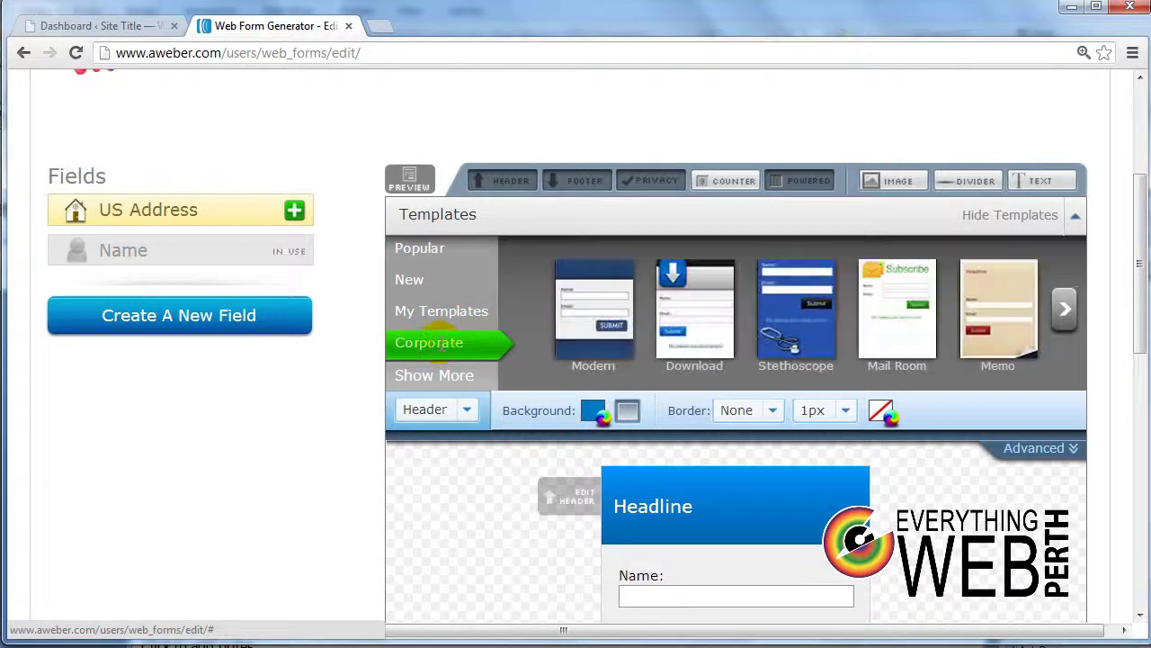
{"action": "left_click", "coordinate": [1065, 310]}
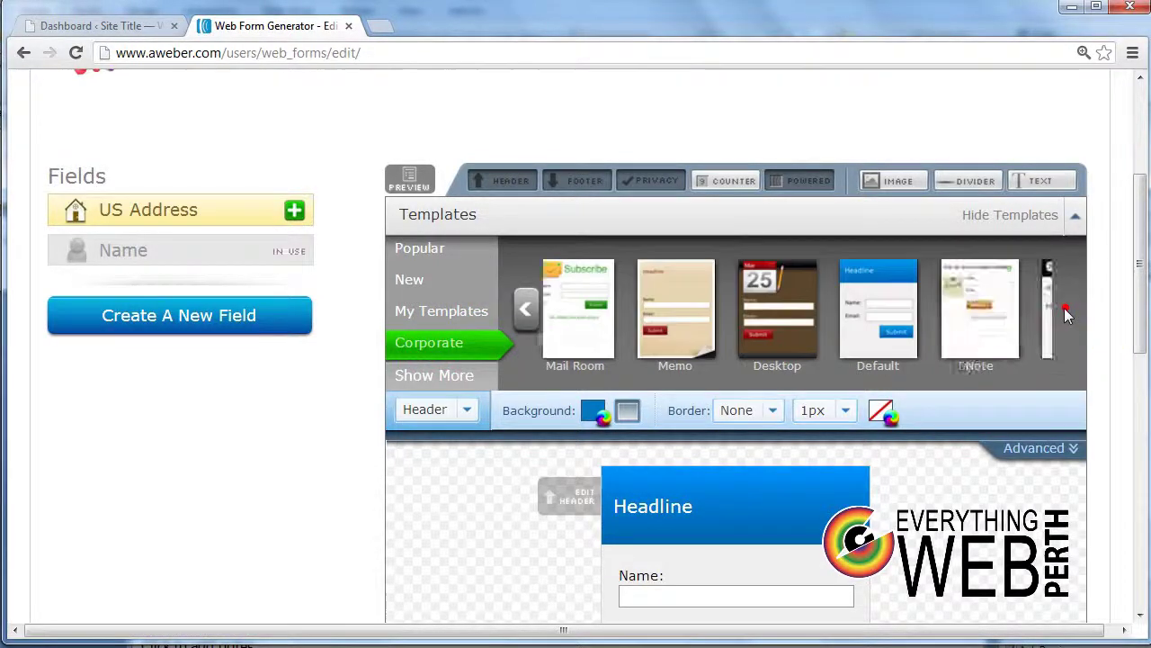
{"action": "left_click", "coordinate": [438, 251]}
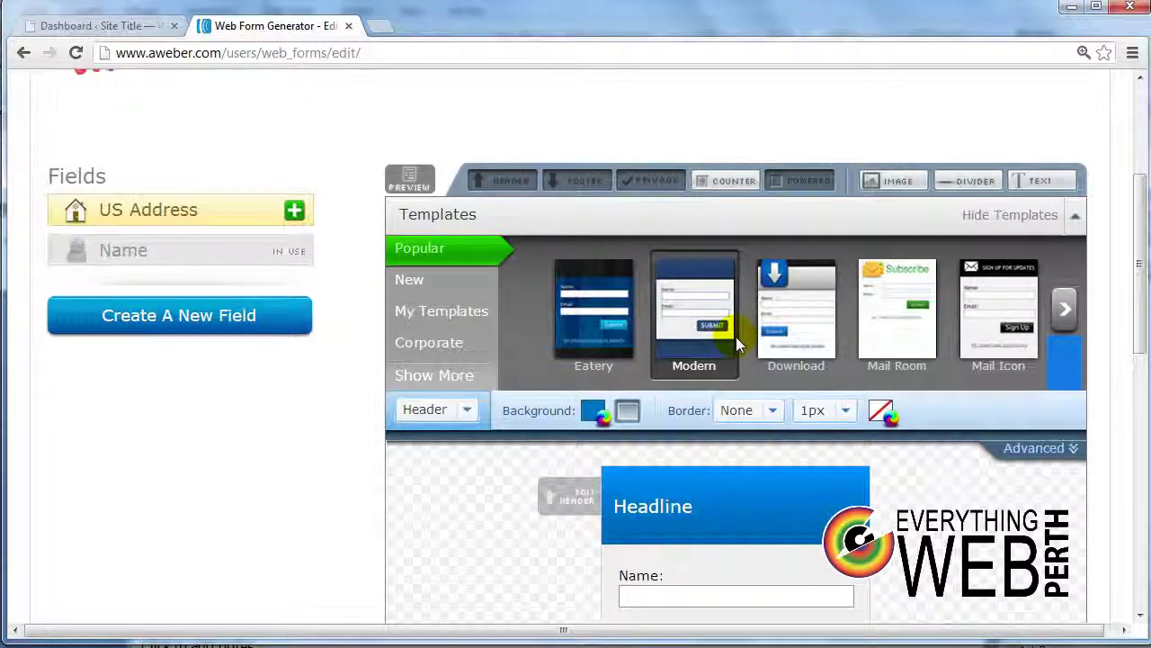
{"action": "scroll", "coordinate": [734, 333], "scroll_direction": "down", "scroll_amount": 1}
{"action": "scroll", "coordinate": [462, 90], "scroll_direction": "up", "scroll_amount": 1}
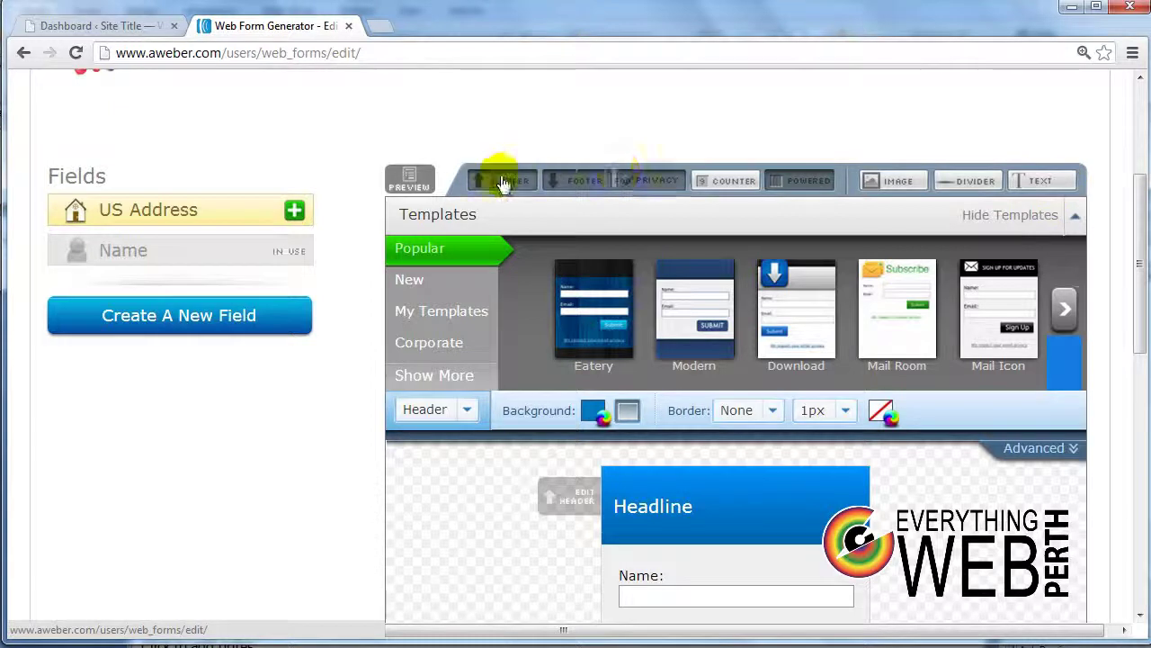
Remove the header, footer, privacy notice and powered-by credit from the web form
{"action": "scroll", "coordinate": [808, 180], "scroll_direction": "down", "scroll_amount": 1}
{"action": "key", "text": "ctrl+minus"}
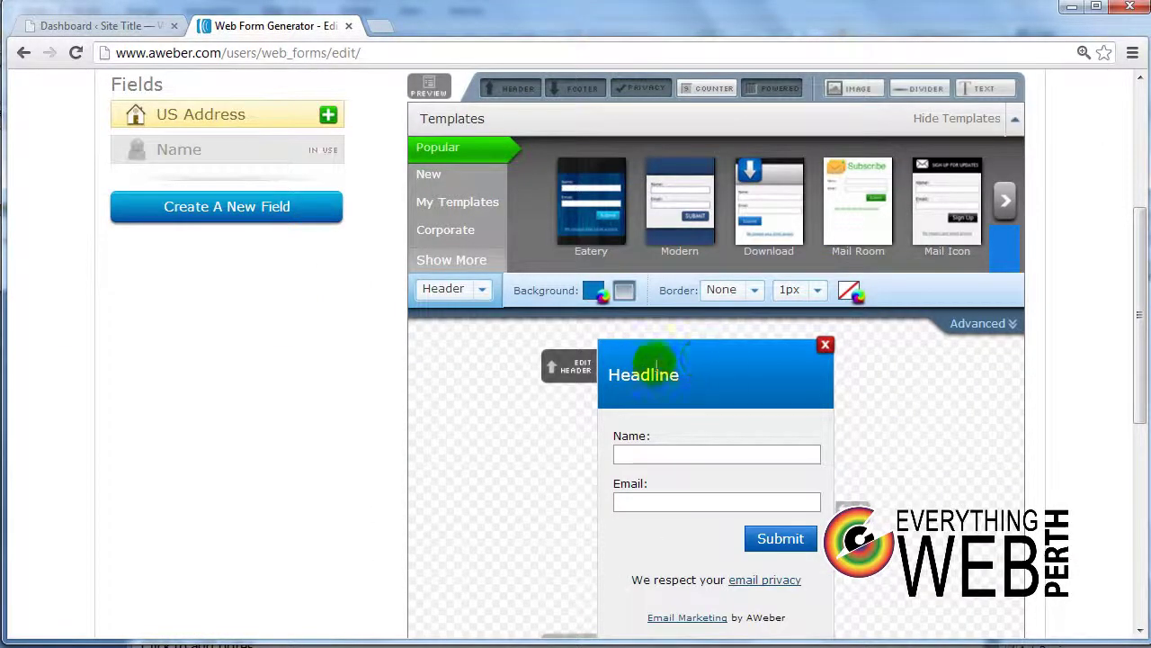
{"action": "left_click", "coordinate": [519, 89]}
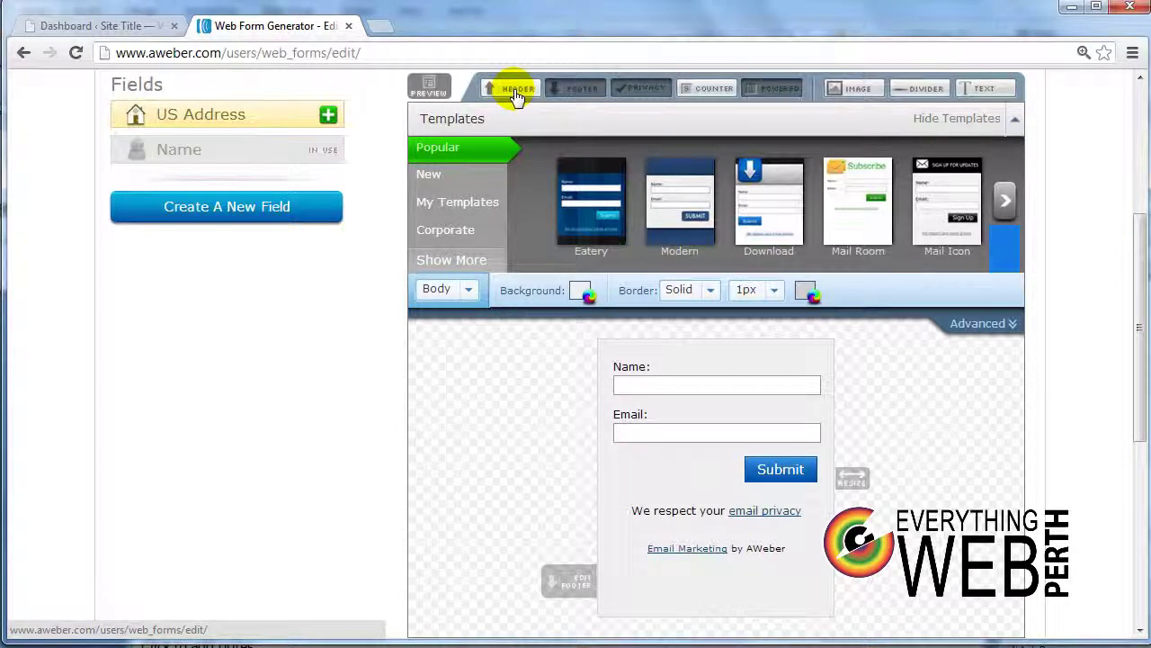
{"action": "left_click", "coordinate": [519, 91]}
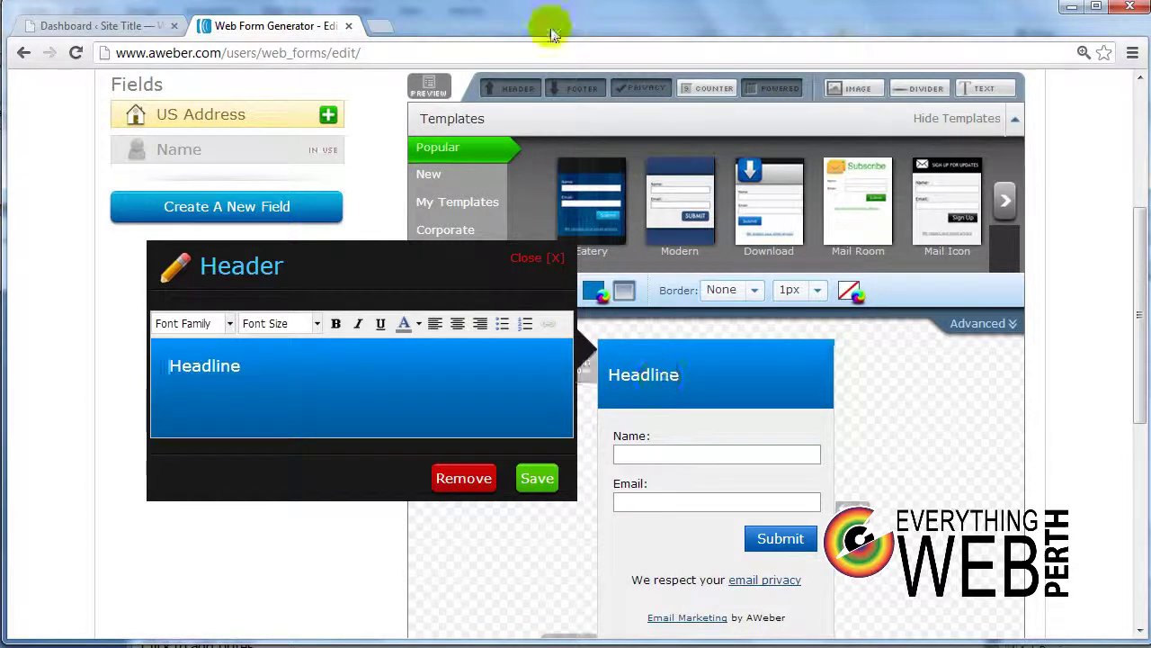
{"action": "left_click", "coordinate": [506, 89]}
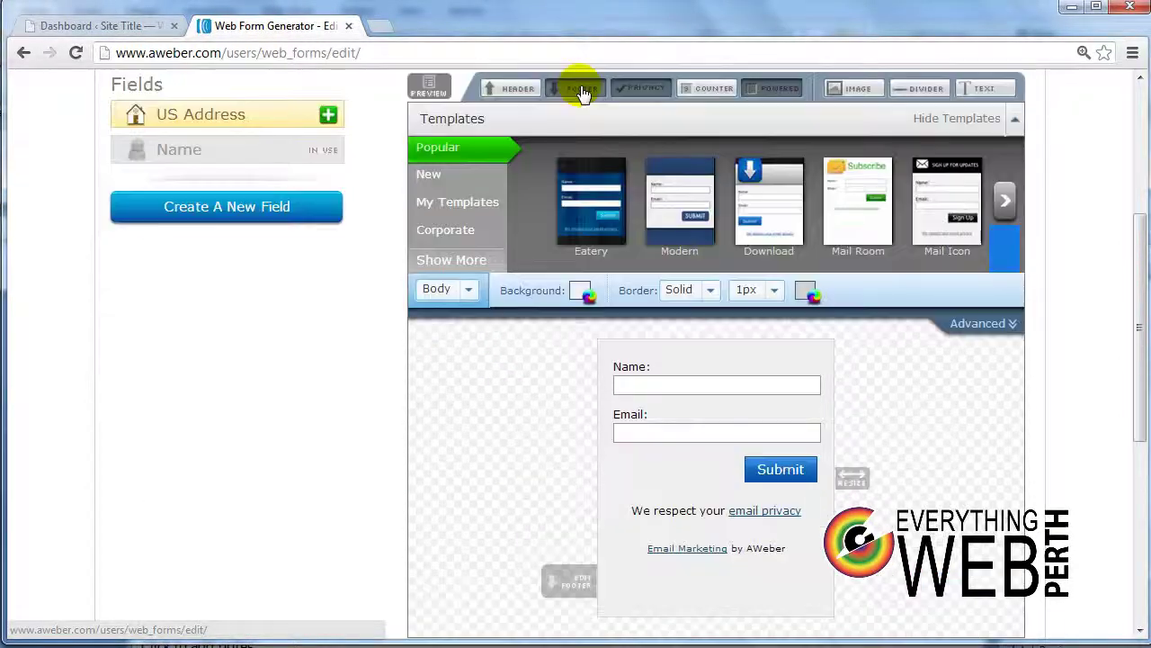
{"action": "left_click", "coordinate": [583, 91]}
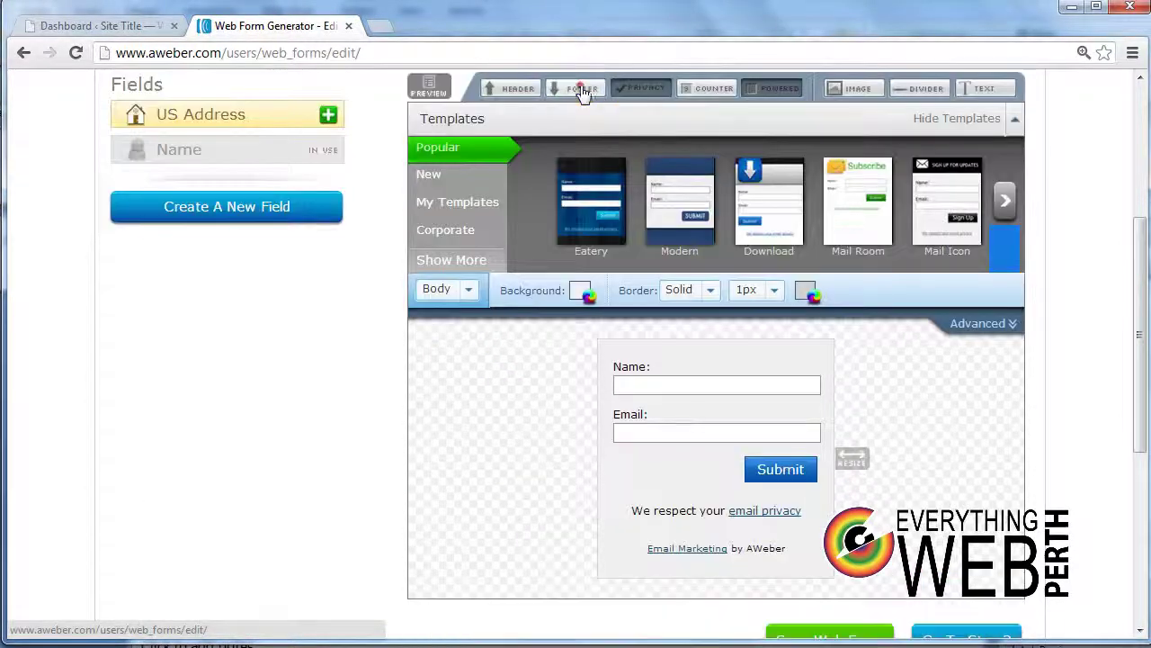
{"action": "left_click", "coordinate": [655, 93]}
{"action": "left_click", "coordinate": [771, 90]}
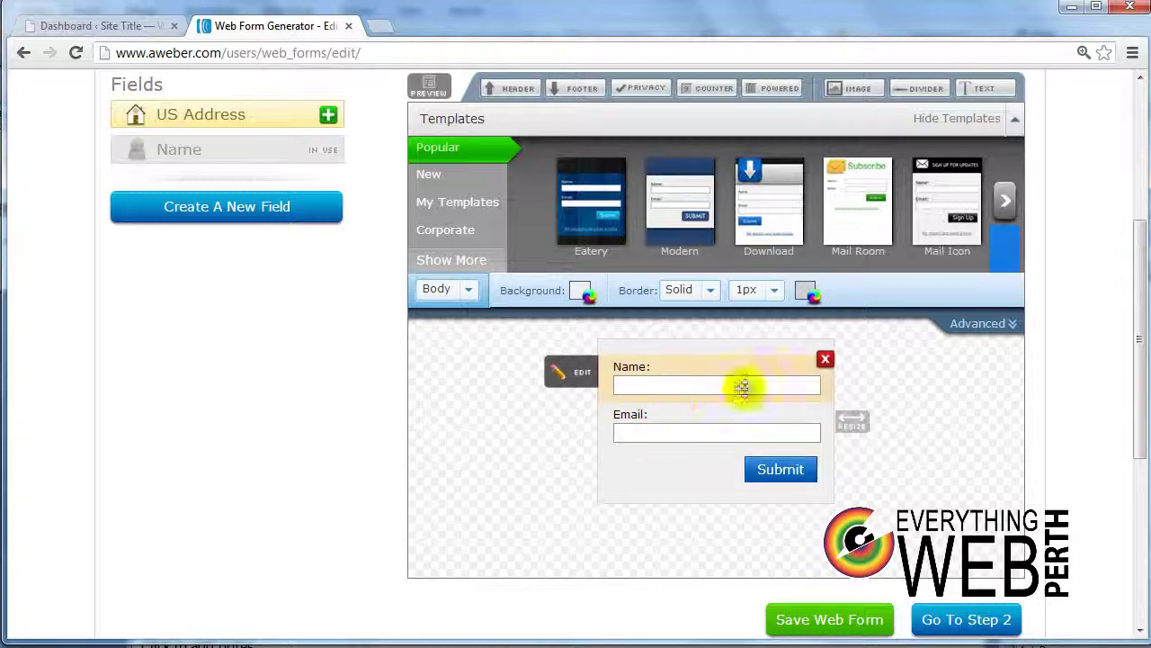
Remove the Name field so only Email is collected, and make the form narrower
{"action": "left_click", "coordinate": [825, 361]}
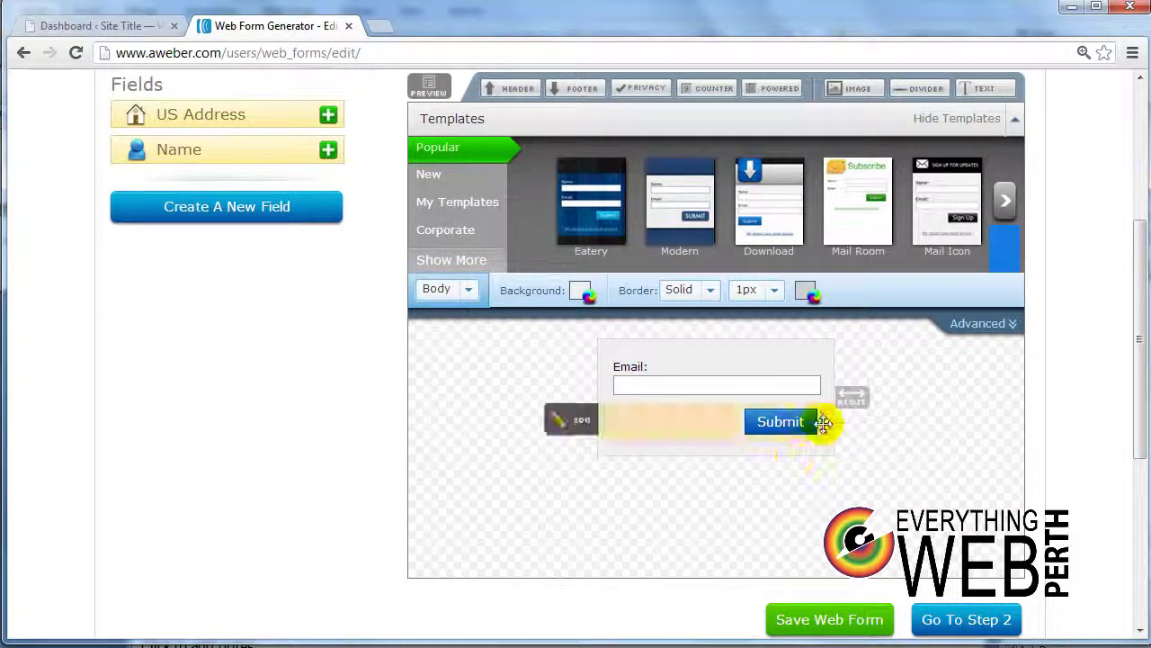
{"action": "mouse_move", "coordinate": [854, 402]}
{"action": "left_mouse_down"}
{"action": "mouse_move", "coordinate": [734, 403]}
{"action": "mouse_move", "coordinate": [1017, 390]}
{"action": "mouse_move", "coordinate": [734, 388]}
{"action": "mouse_move", "coordinate": [855, 389]}
{"action": "left_mouse_up"}
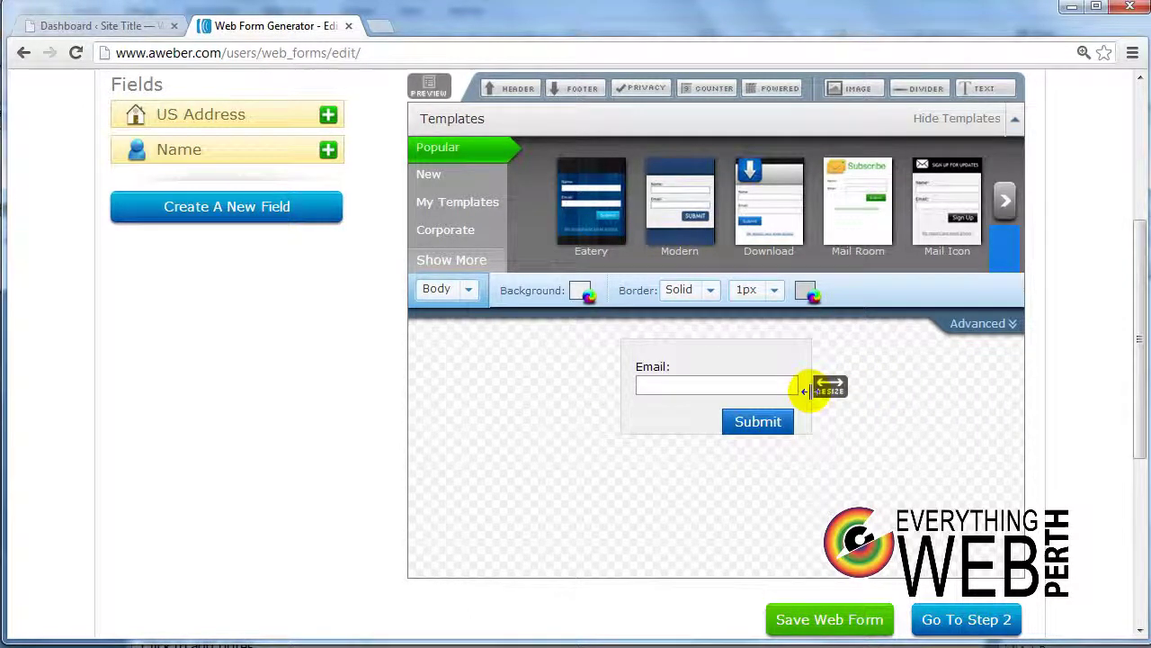
{"action": "left_click_drag", "start_coordinate": [835, 393], "coordinate": [833, 393]}
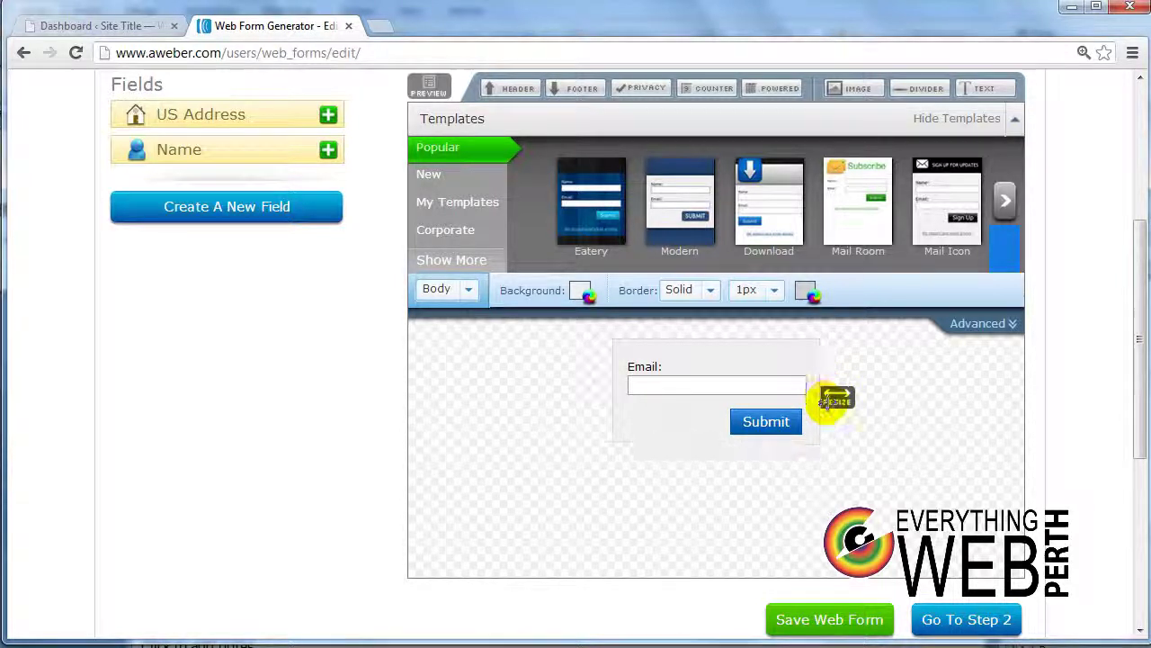
Save the web form and proceed to its settings
{"action": "left_click", "coordinate": [830, 621]}
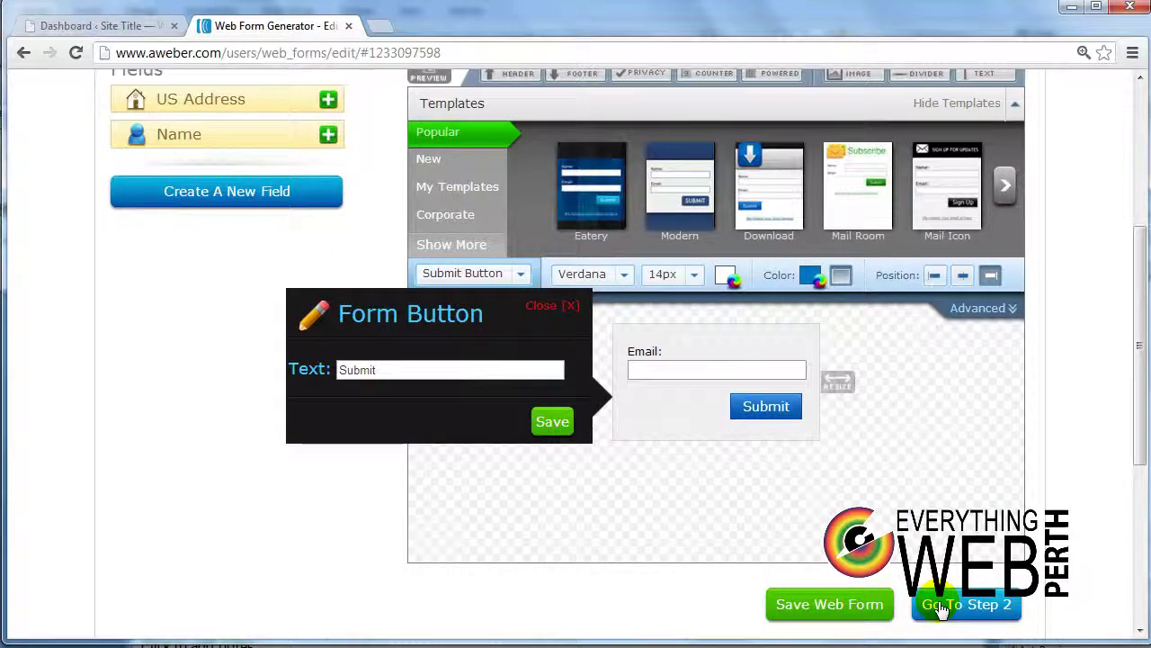
{"action": "left_click", "coordinate": [940, 609]}
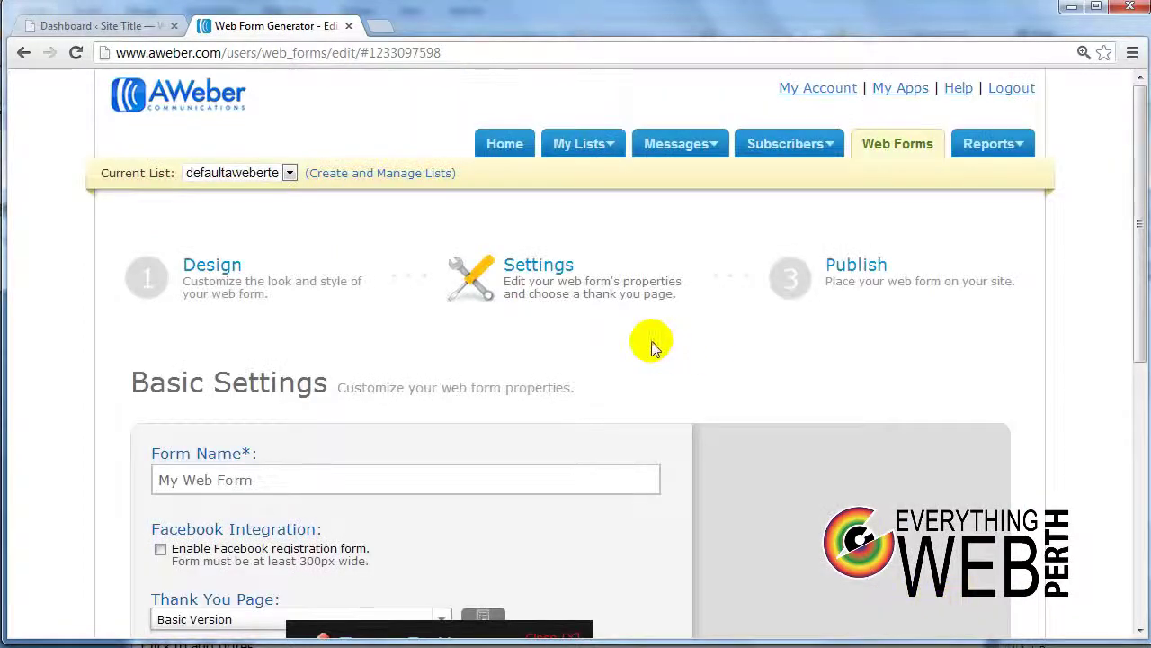
Close the open Form Button editor and name the web form "Aweber Test 123"
{"action": "scroll", "coordinate": [653, 347], "scroll_direction": "down", "scroll_amount": 1}
{"action": "scroll", "coordinate": [650, 342], "scroll_direction": "down", "scroll_amount": 1}
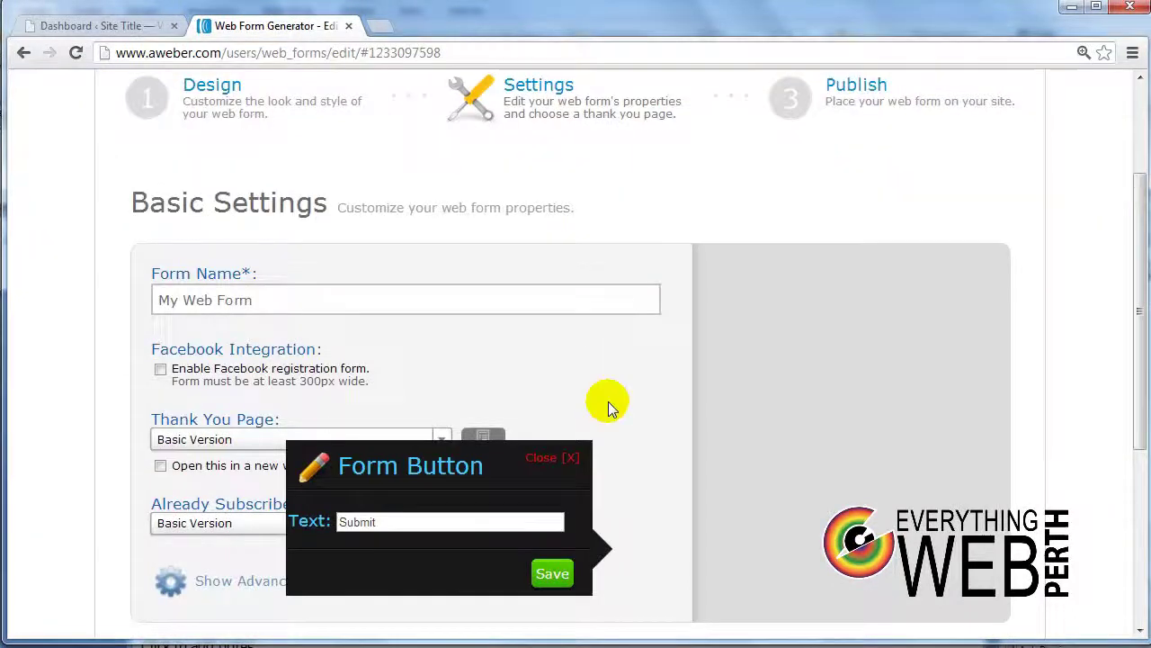
{"action": "left_click", "coordinate": [553, 458]}
{"action": "left_click_drag", "start_coordinate": [290, 298], "coordinate": [98, 291]}
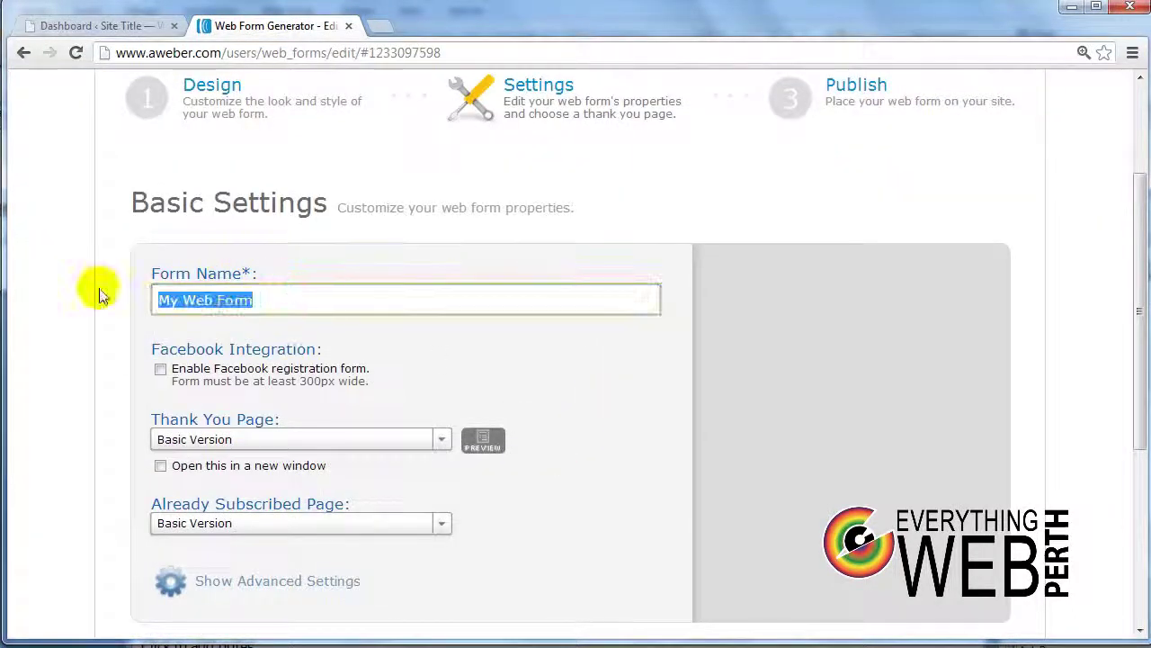
{"action": "type", "text": "Aweber Test 123"}
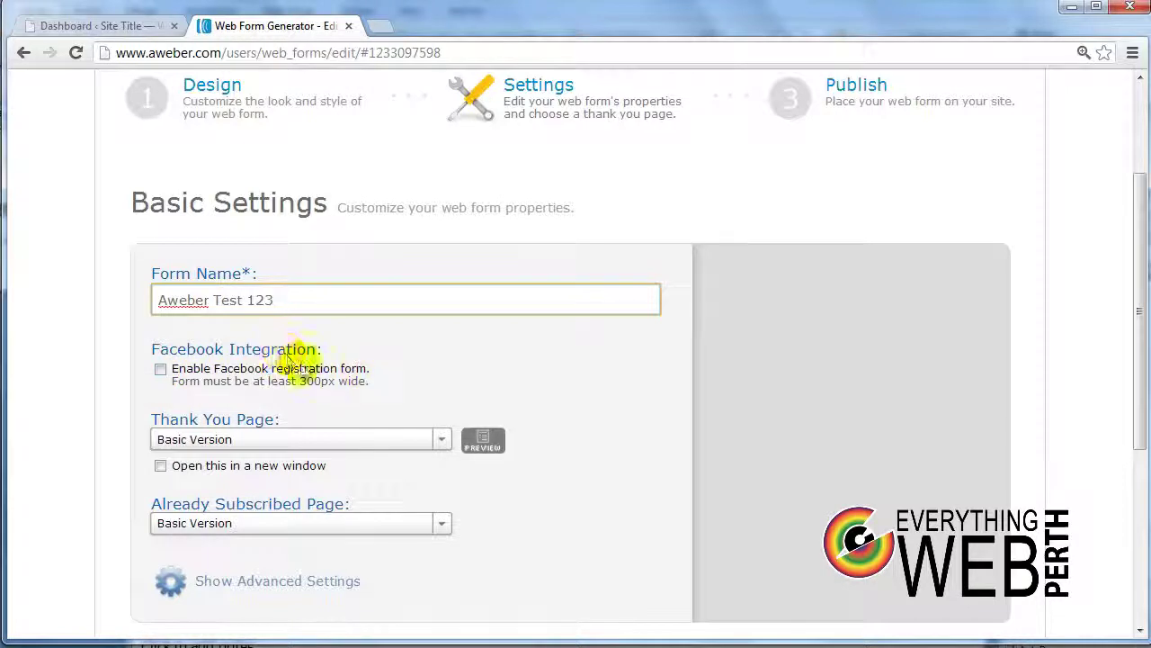
Try Custom Page as the form's Thank You Page, and return the setting to Basic Version
{"action": "scroll", "coordinate": [304, 400], "scroll_direction": "down", "scroll_amount": 1}
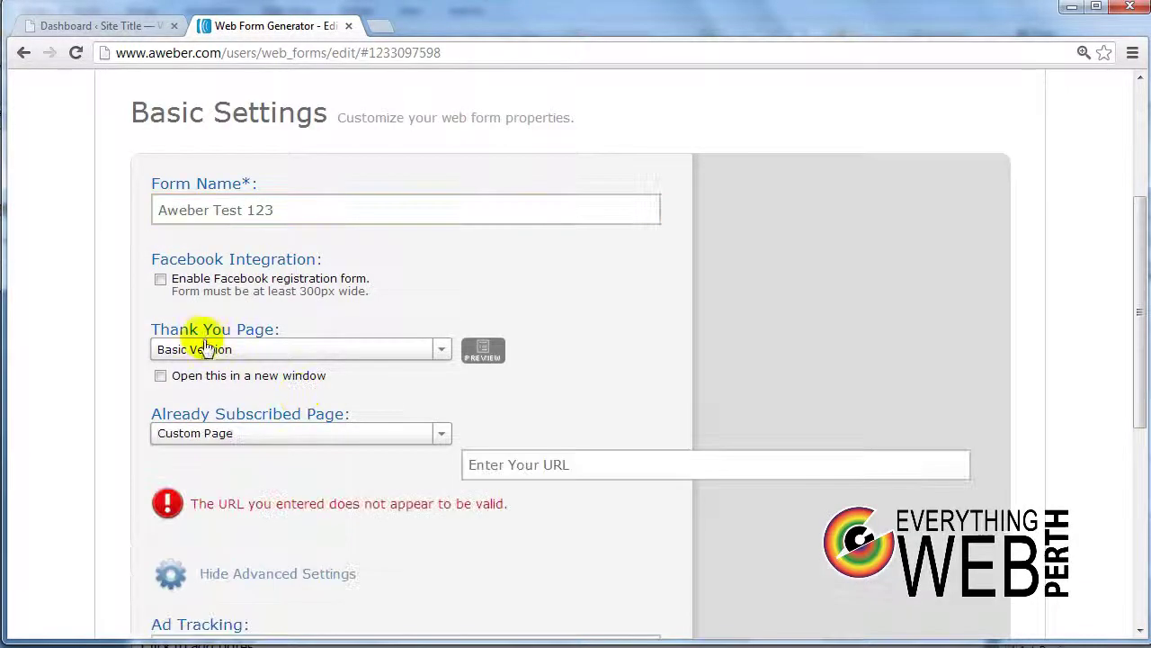
{"action": "left_click", "coordinate": [281, 356]}
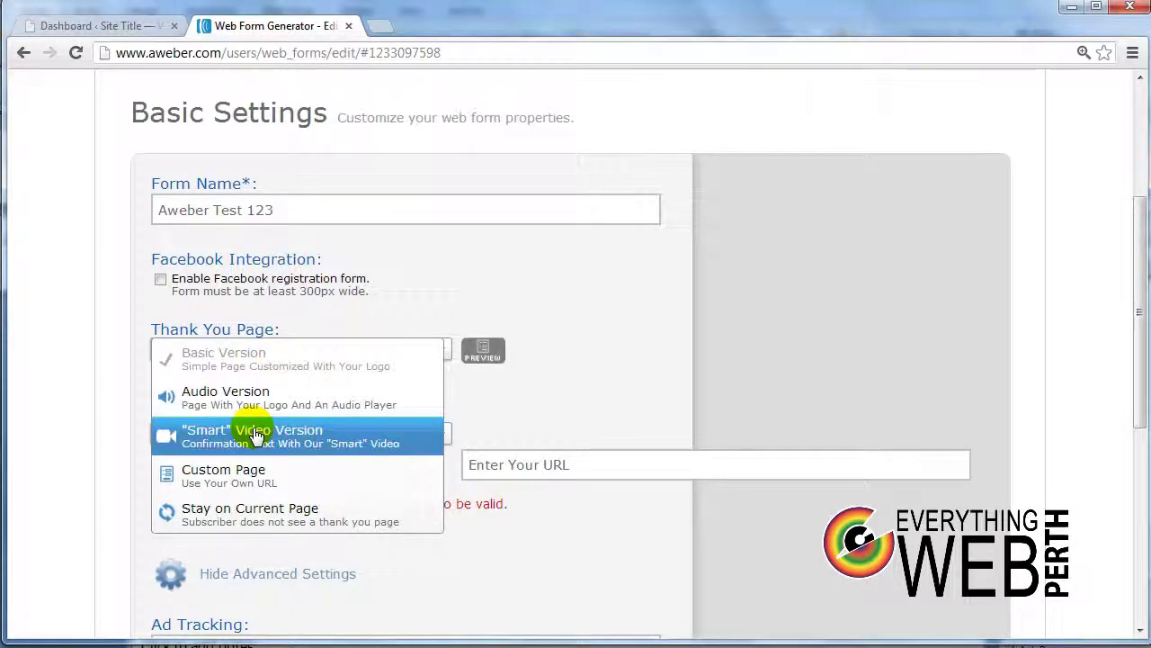
{"action": "left_click", "coordinate": [225, 472]}
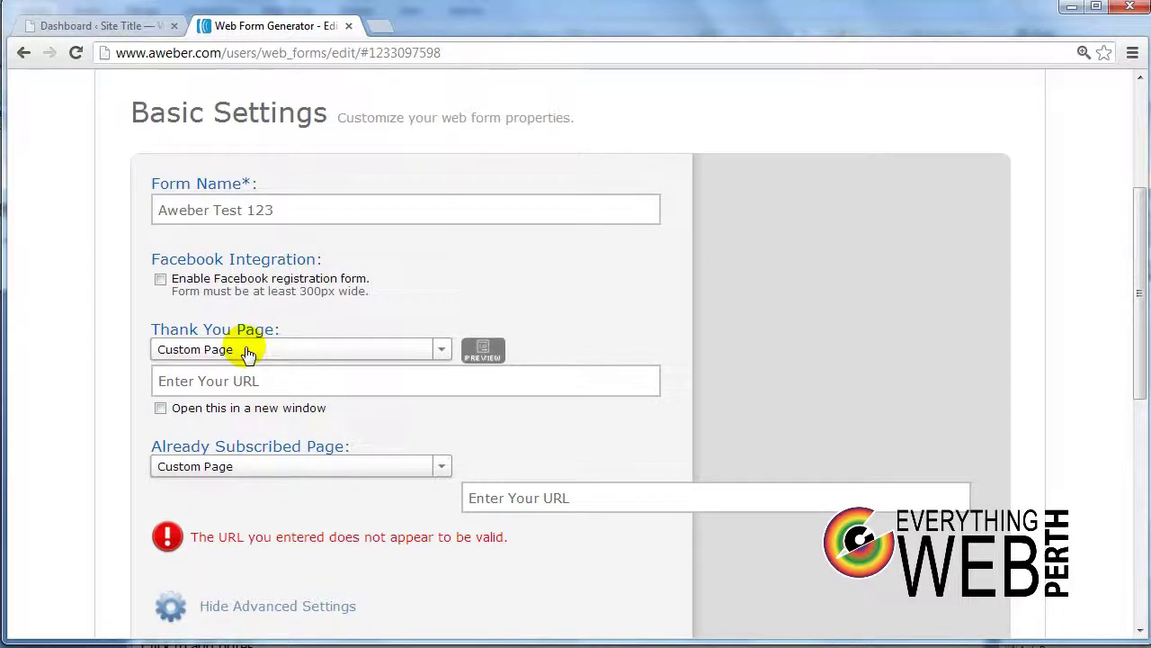
{"action": "left_click", "coordinate": [307, 211]}
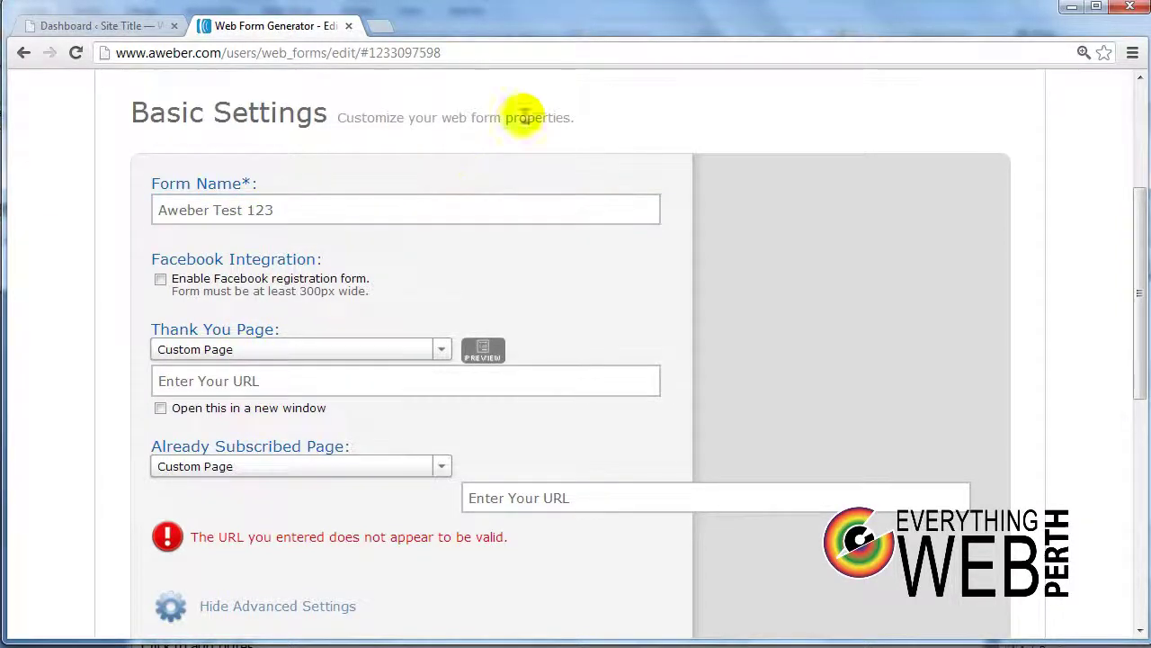
{"action": "left_click", "coordinate": [216, 385]}
{"action": "left_click_drag", "start_coordinate": [153, 329], "coordinate": [368, 325]}
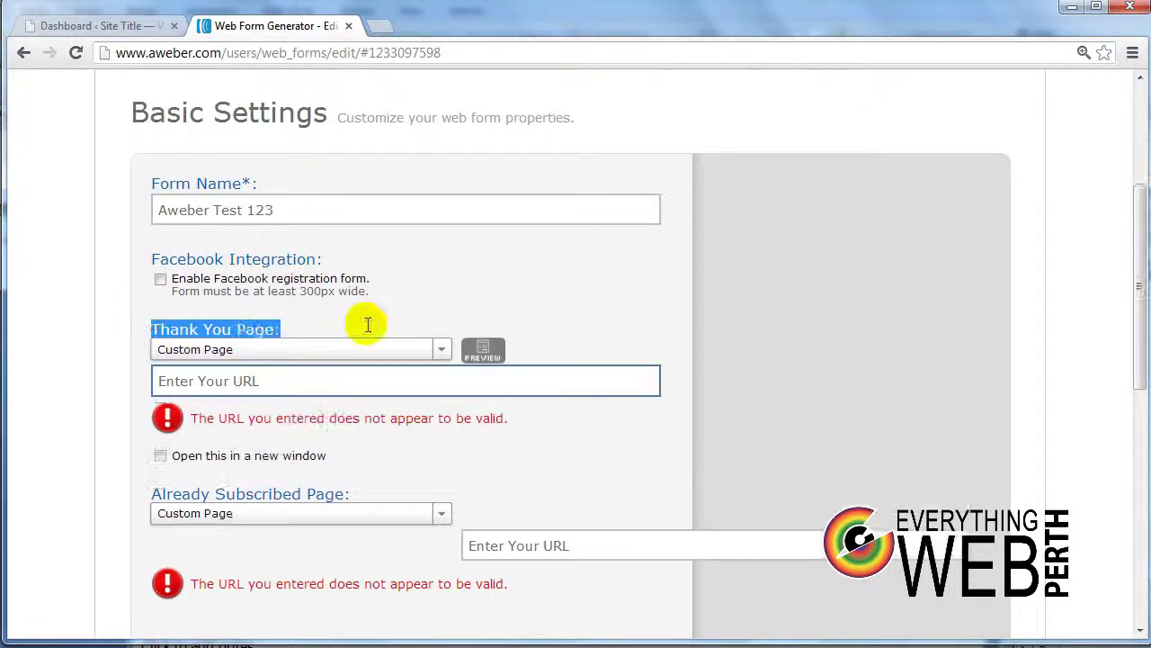
{"action": "left_click", "coordinate": [233, 349]}
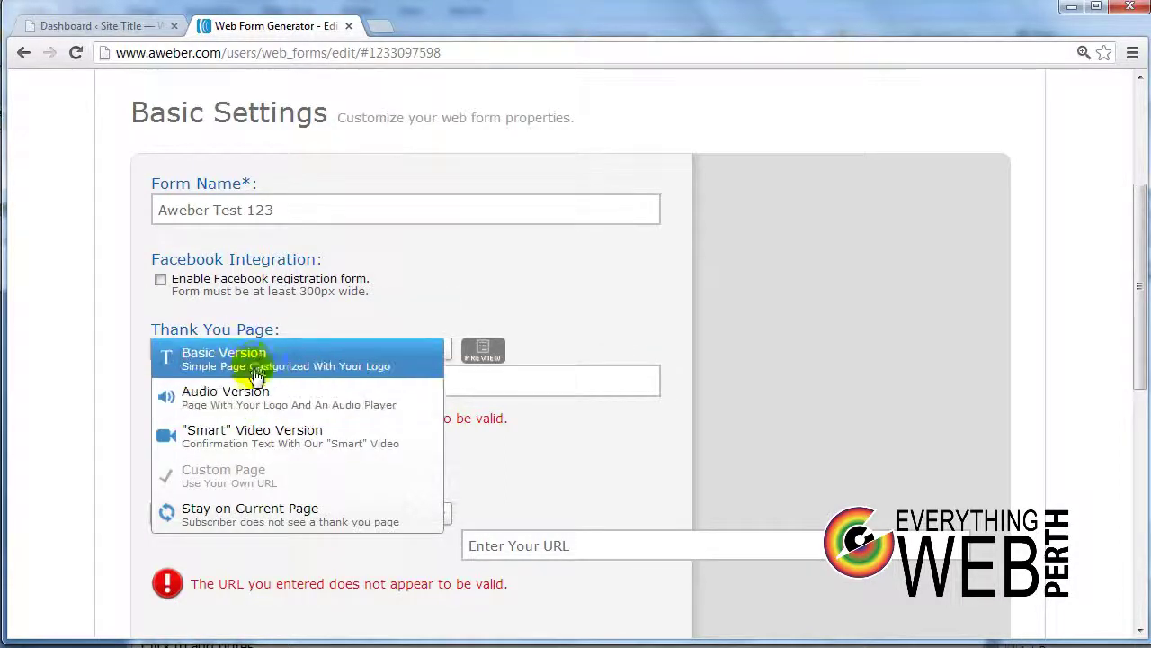
{"action": "left_click", "coordinate": [255, 373]}
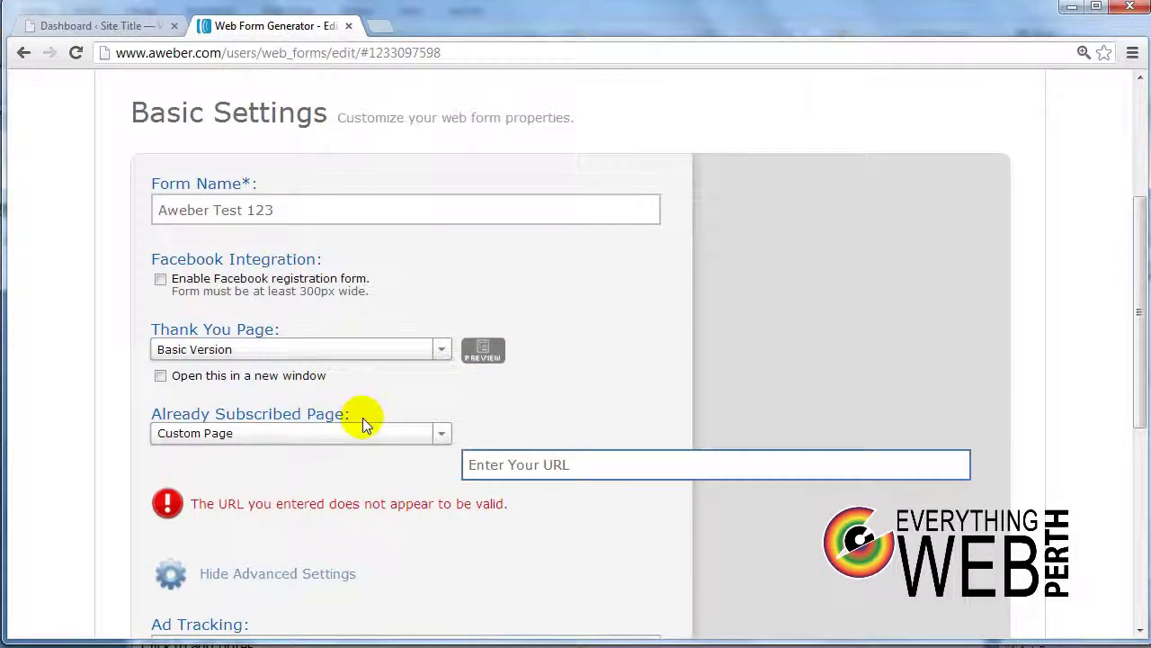
Switch the Already Subscribed Page to Basic Version and back to Custom Page, leaving its URL blank
{"action": "scroll", "coordinate": [362, 430], "scroll_direction": "down", "scroll_amount": 1}
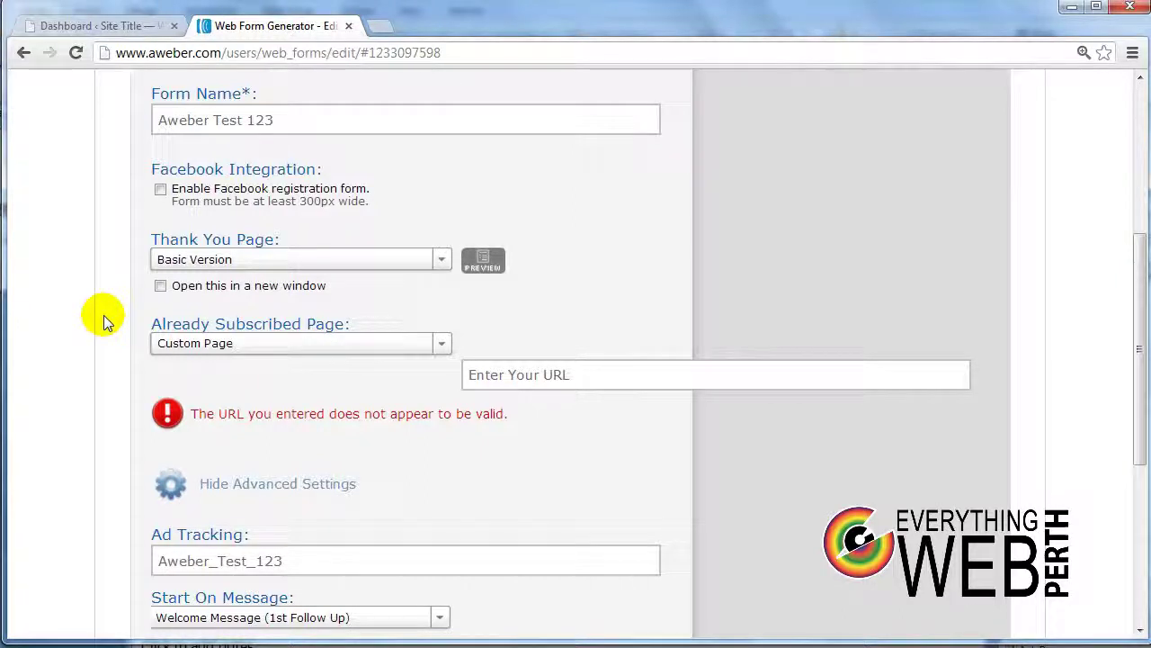
{"action": "left_click", "coordinate": [259, 352]}
{"action": "left_click", "coordinate": [257, 352]}
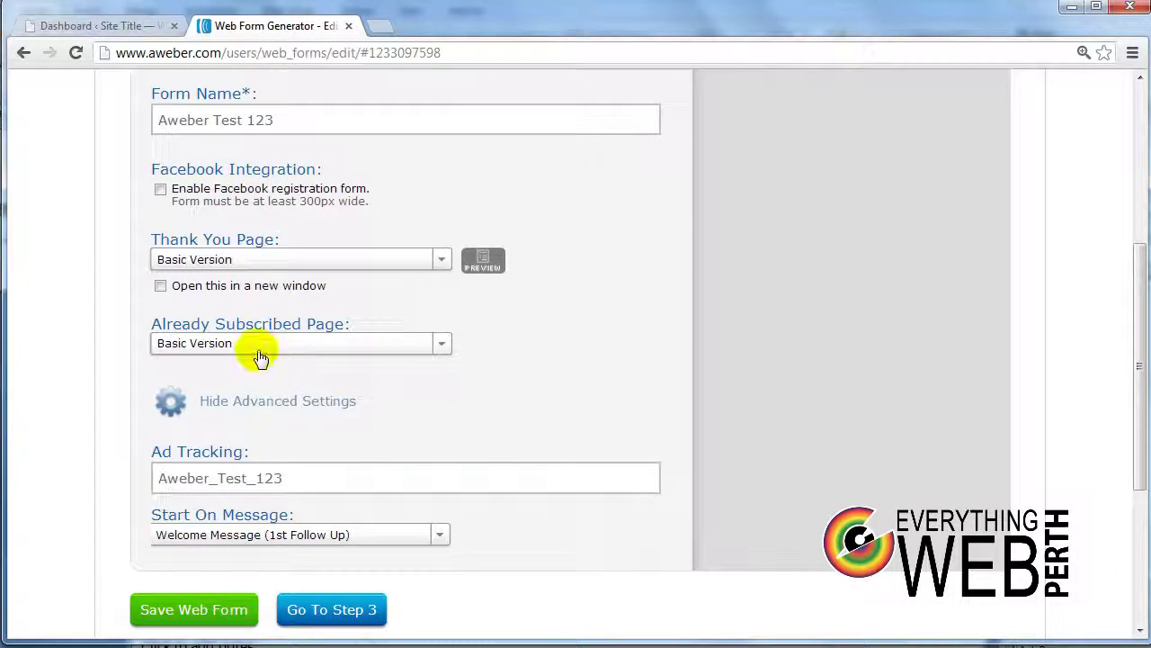
{"action": "left_click", "coordinate": [261, 354]}
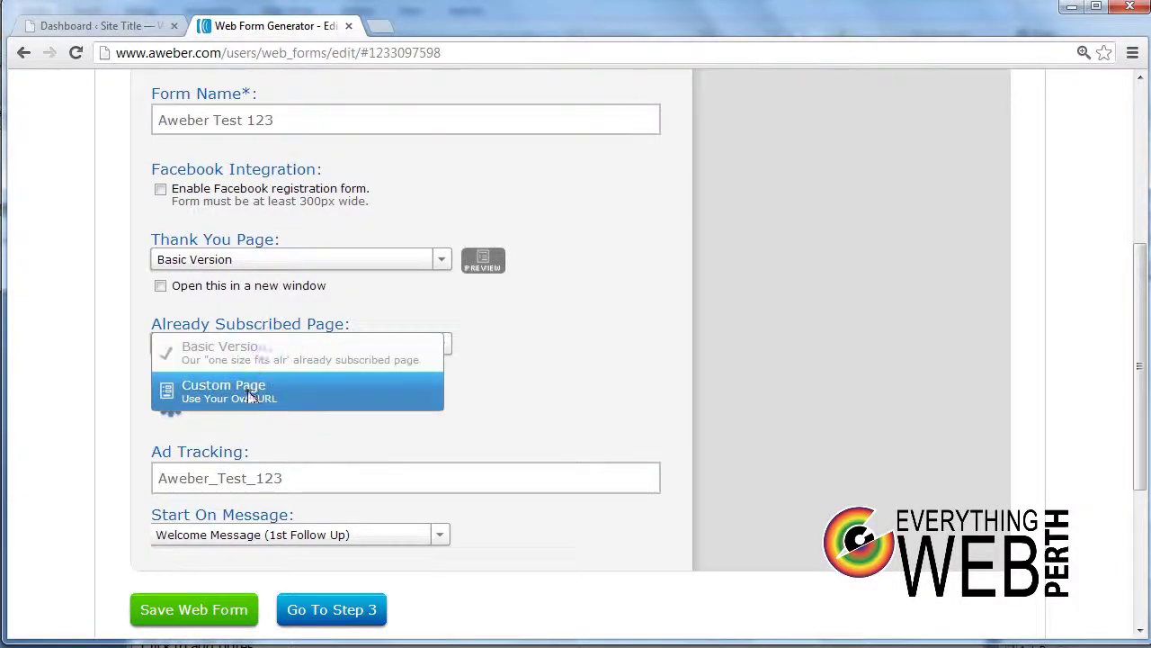
{"action": "left_click", "coordinate": [252, 389]}
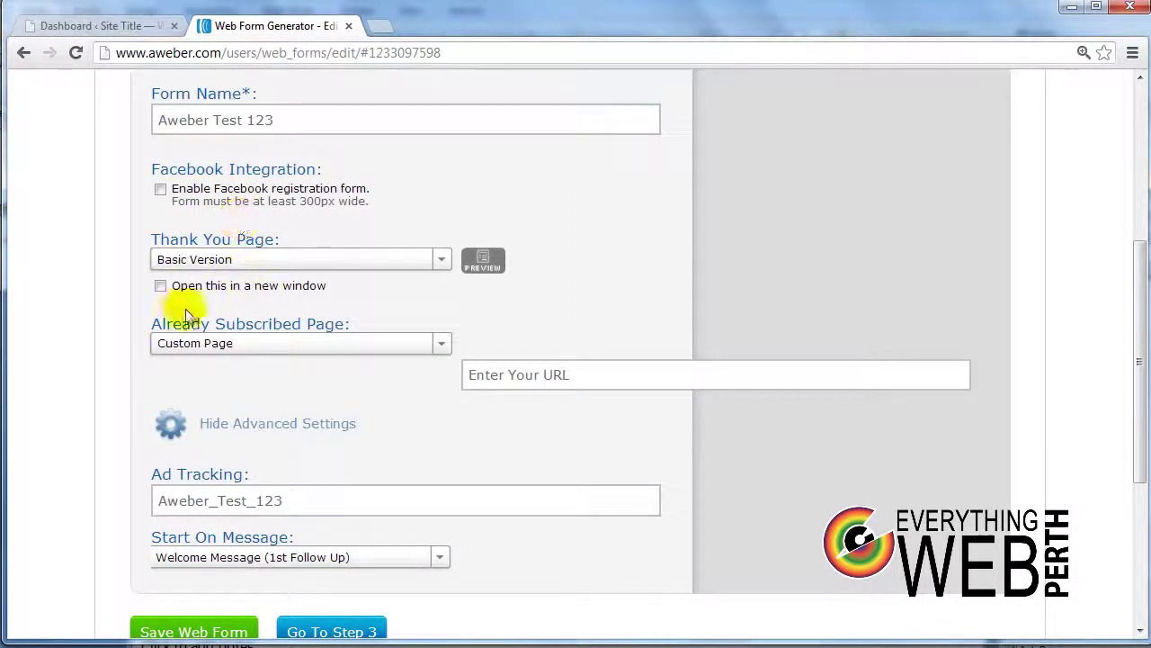
Proceed to the Publish stage and save the web form so it can be published
{"action": "scroll", "coordinate": [144, 332], "scroll_direction": "down", "scroll_amount": 1}
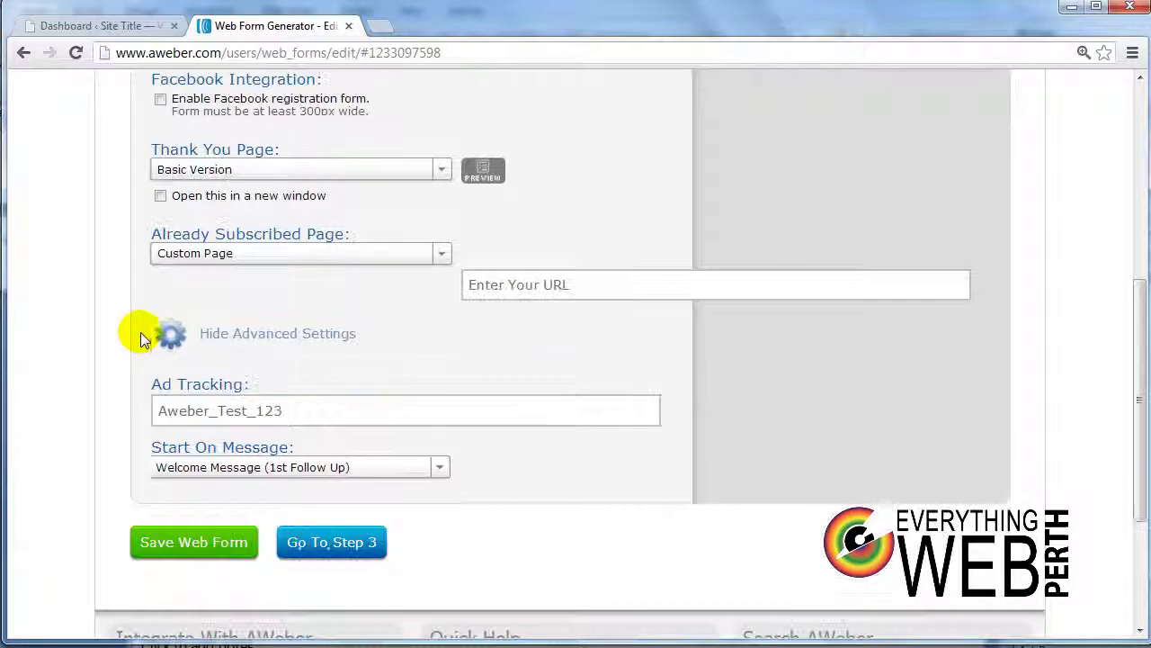
{"action": "left_click", "coordinate": [346, 557]}
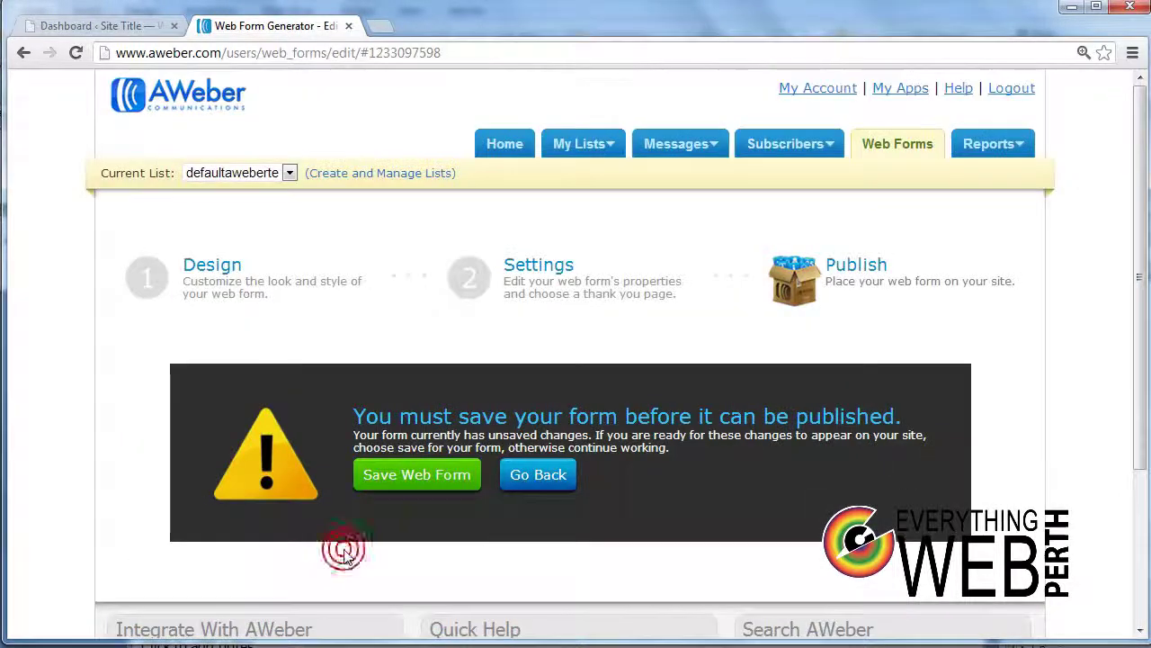
{"action": "left_click", "coordinate": [425, 481]}
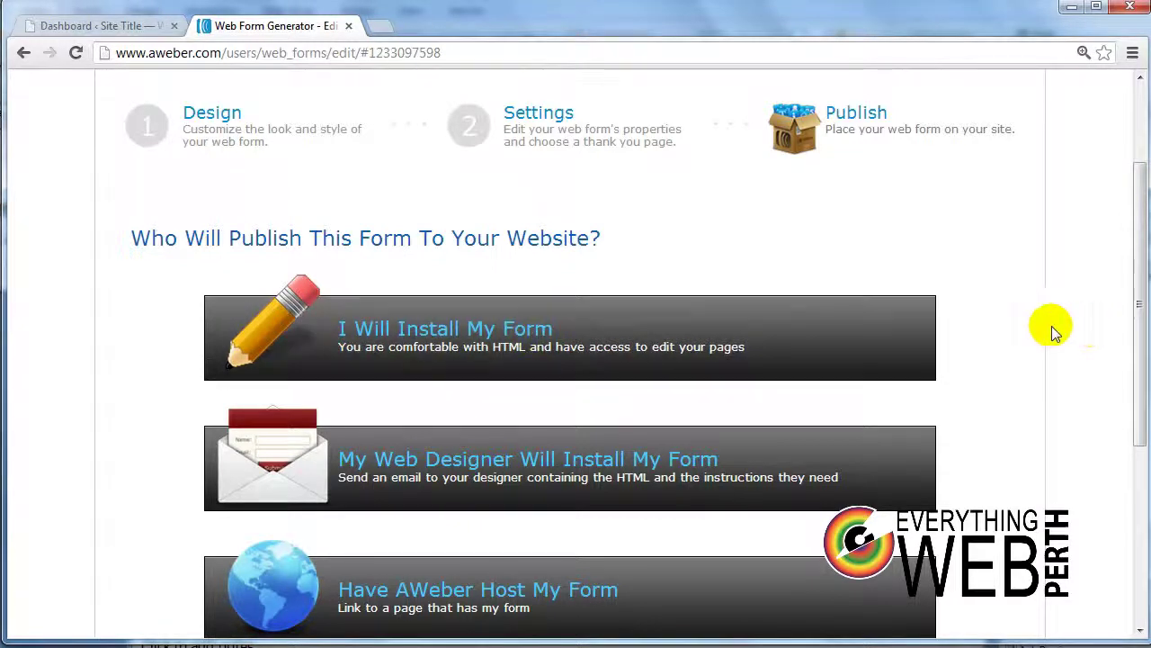
Check the web designer publishing option, choose I Will Install My Form, and select the whole Javascript Snippet code
{"action": "scroll", "coordinate": [1020, 334], "scroll_direction": "down", "scroll_amount": 1}
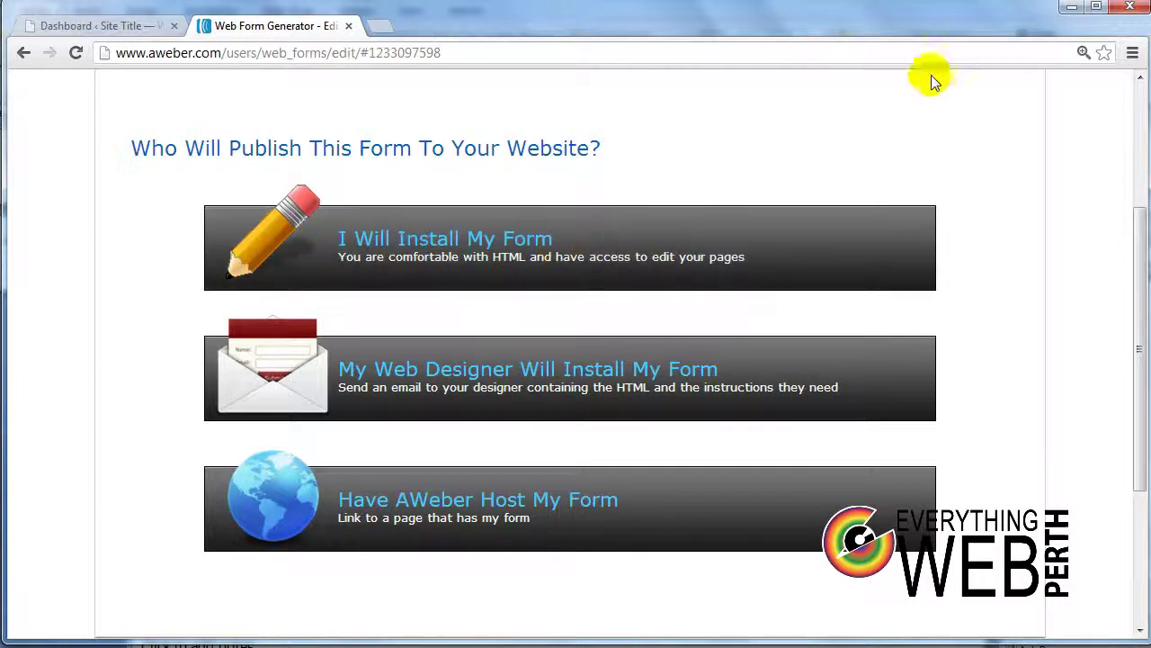
{"action": "left_click", "coordinate": [611, 392]}
{"action": "scroll", "coordinate": [607, 383], "scroll_direction": "down", "scroll_amount": 2}
{"action": "scroll", "coordinate": [593, 368], "scroll_direction": "up", "scroll_amount": 3}
{"action": "left_click", "coordinate": [583, 348]}
{"action": "scroll", "coordinate": [575, 337], "scroll_direction": "down", "scroll_amount": 2}
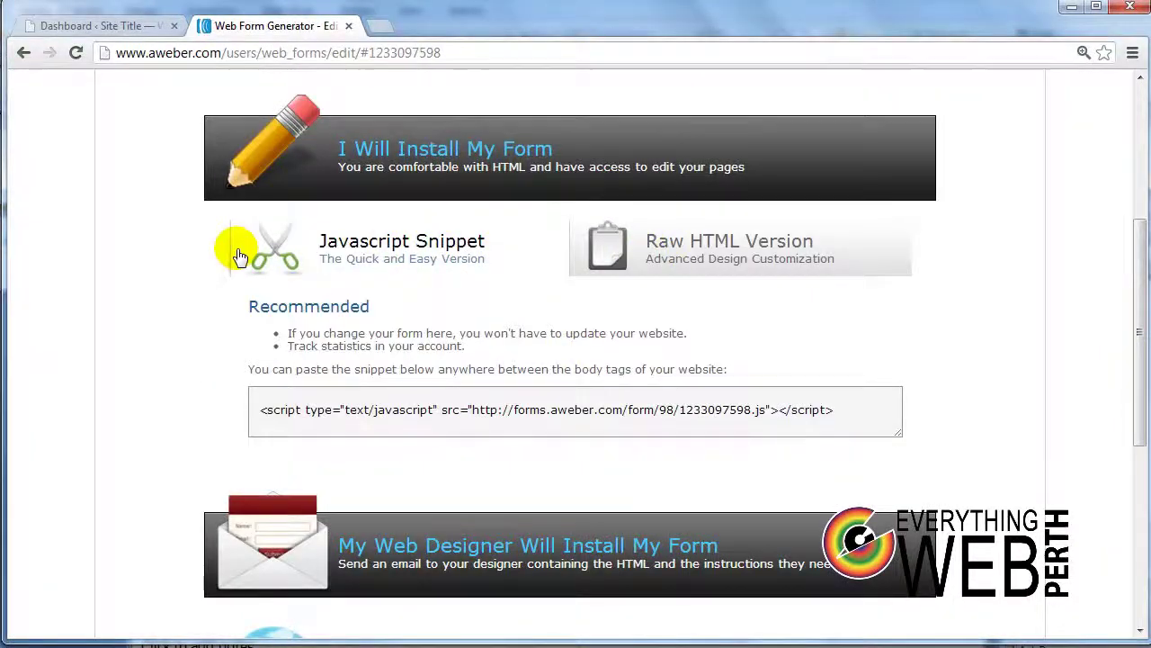
{"action": "left_click", "coordinate": [254, 410]}
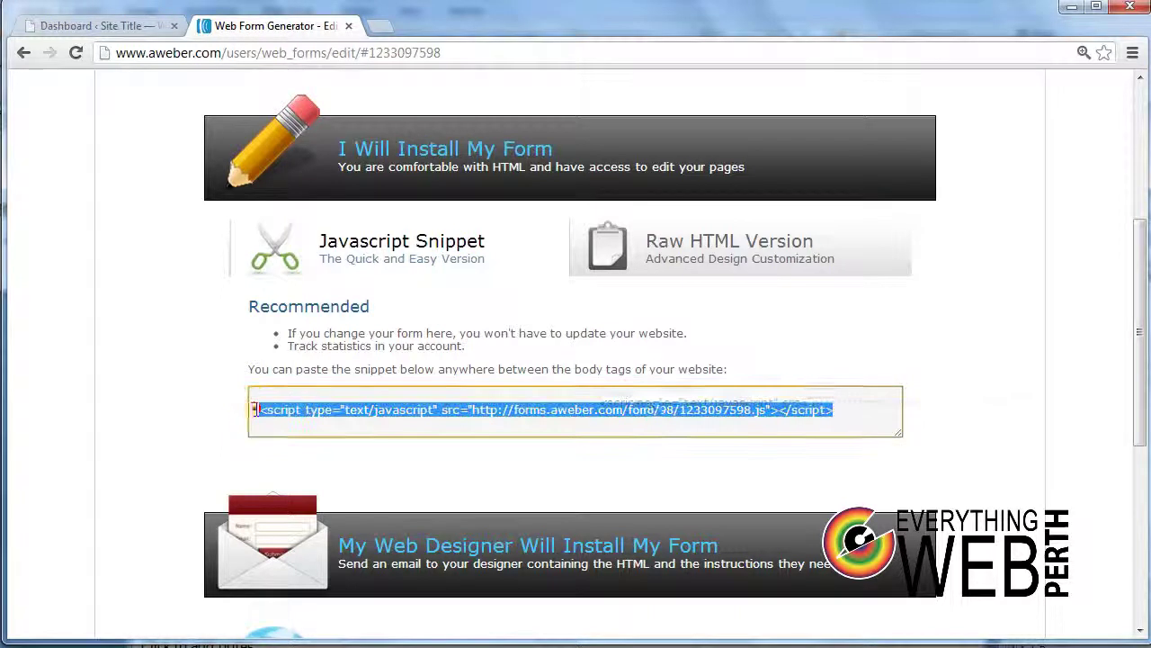
Compare the Raw HTML Version of the form code with the Javascript Snippet version
{"action": "left_click", "coordinate": [706, 246]}
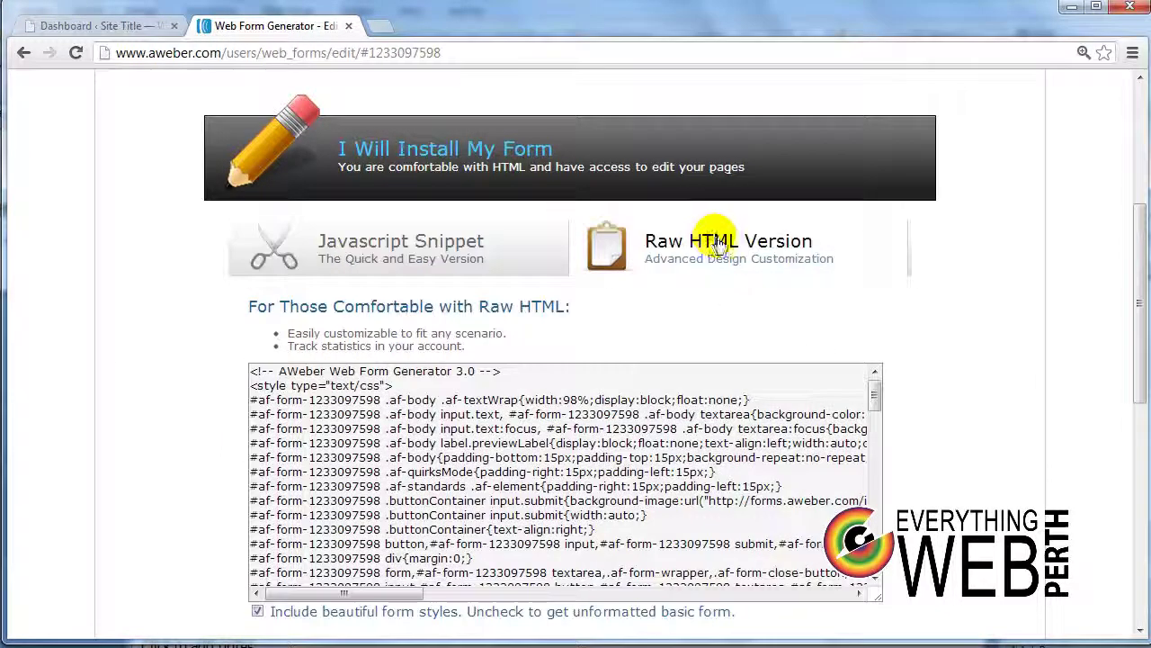
{"action": "scroll", "coordinate": [859, 295], "scroll_direction": "down", "scroll_amount": 1}
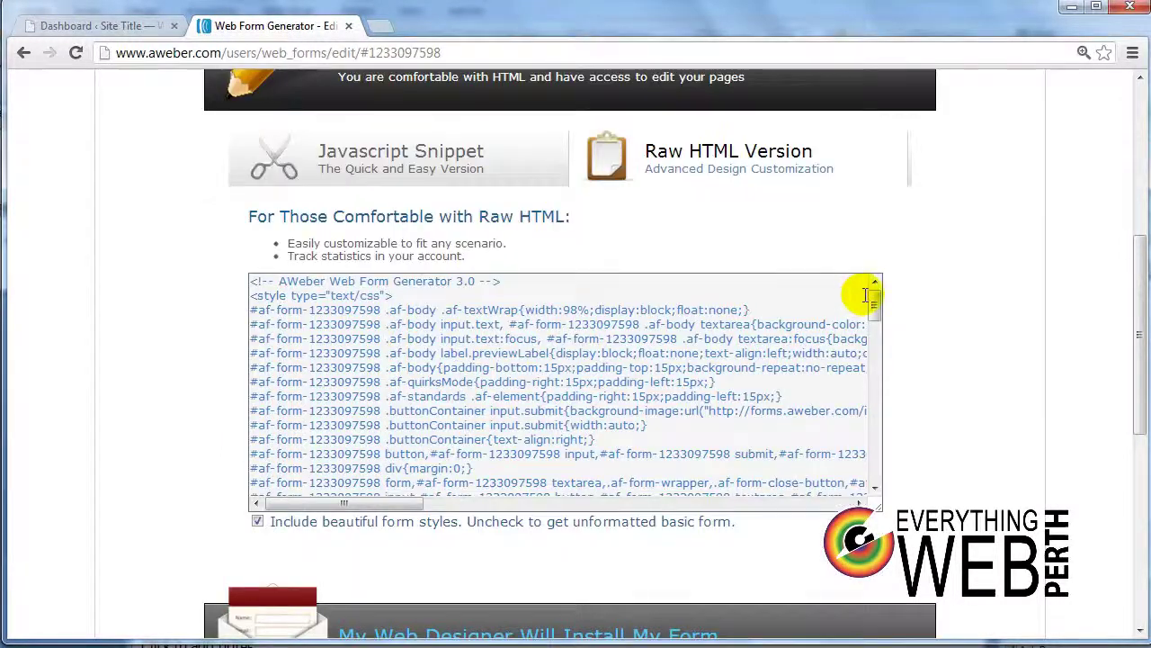
{"action": "scroll", "coordinate": [912, 315], "scroll_direction": "up", "scroll_amount": 1}
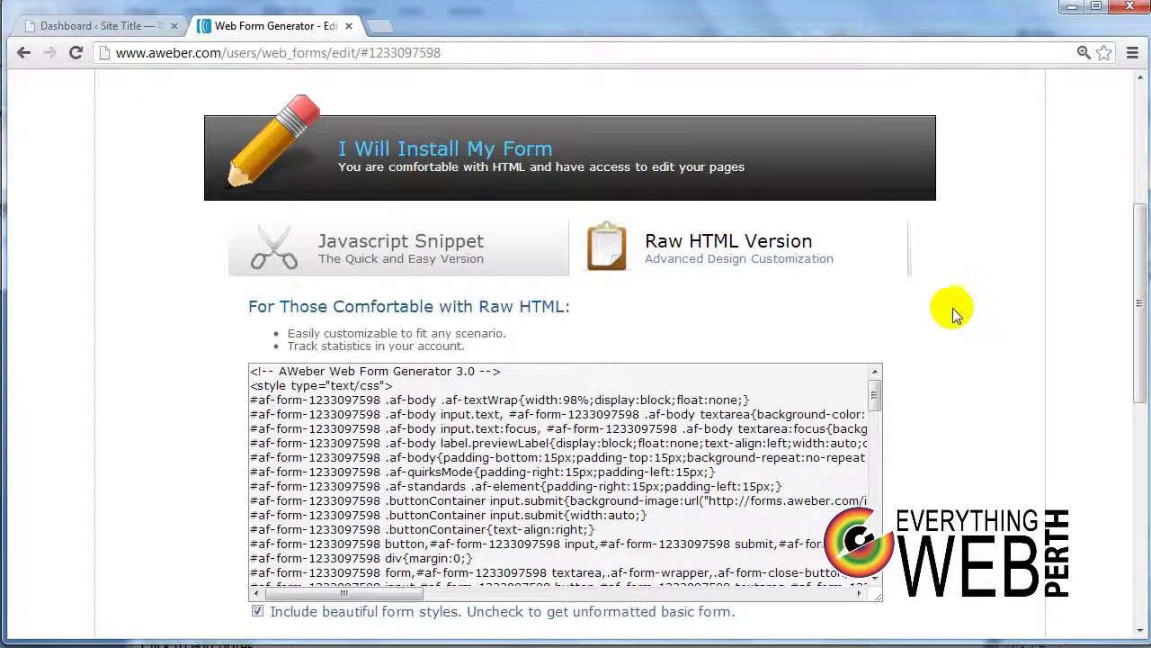
{"action": "left_click", "coordinate": [400, 241]}
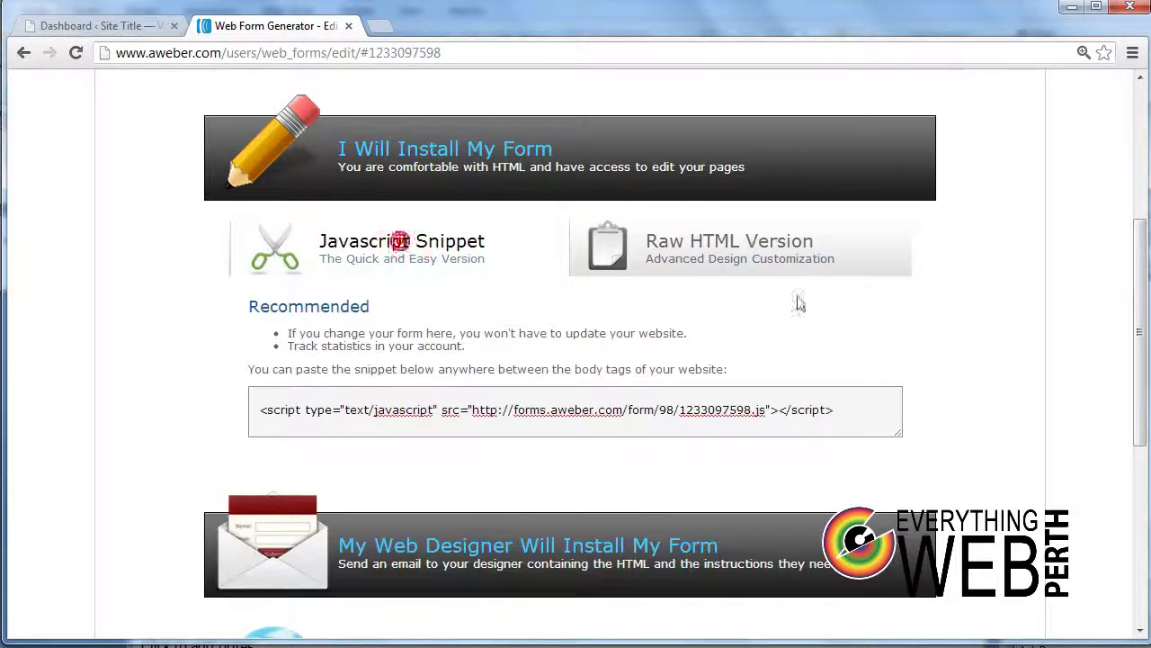
{"action": "left_click", "coordinate": [700, 255]}
{"action": "left_click", "coordinate": [442, 270]}
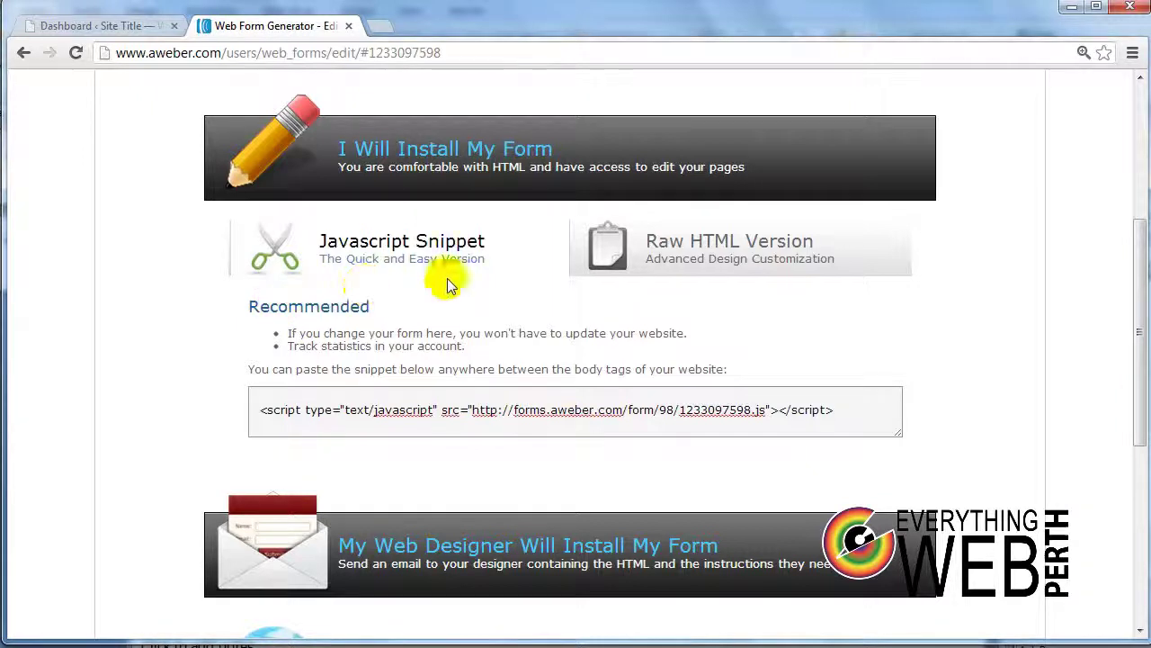
Highlight the full Javascript Snippet, and select the entire code of the Raw HTML Version instead
{"action": "left_click_drag", "start_coordinate": [254, 410], "coordinate": [753, 263]}
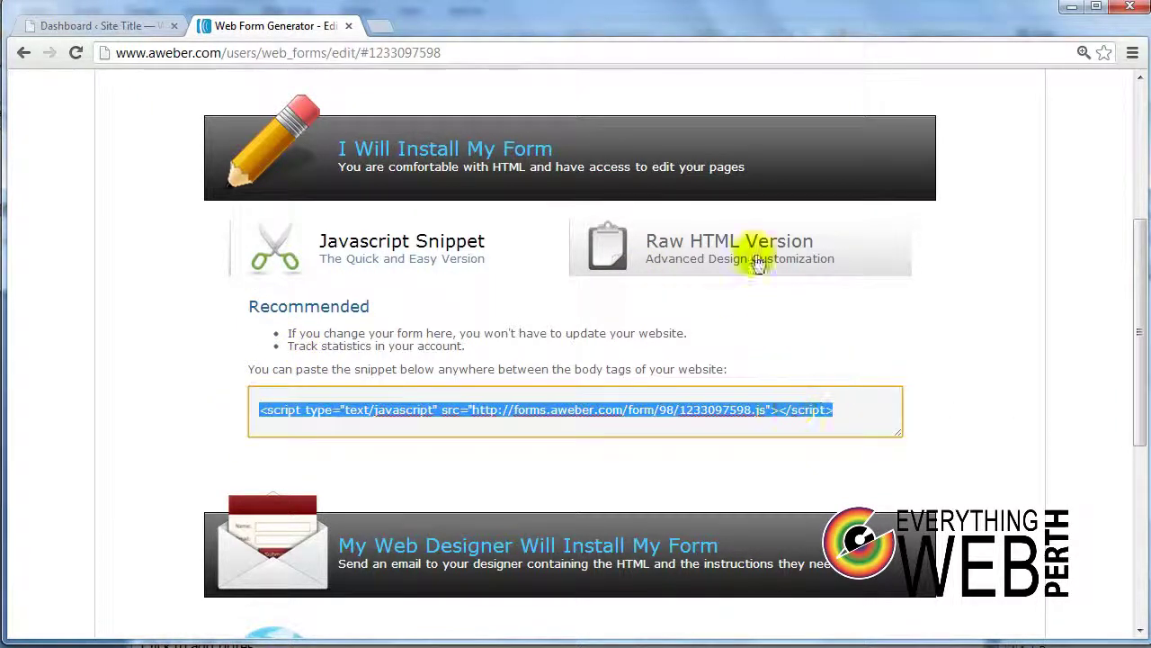
{"action": "left_click", "coordinate": [753, 252]}
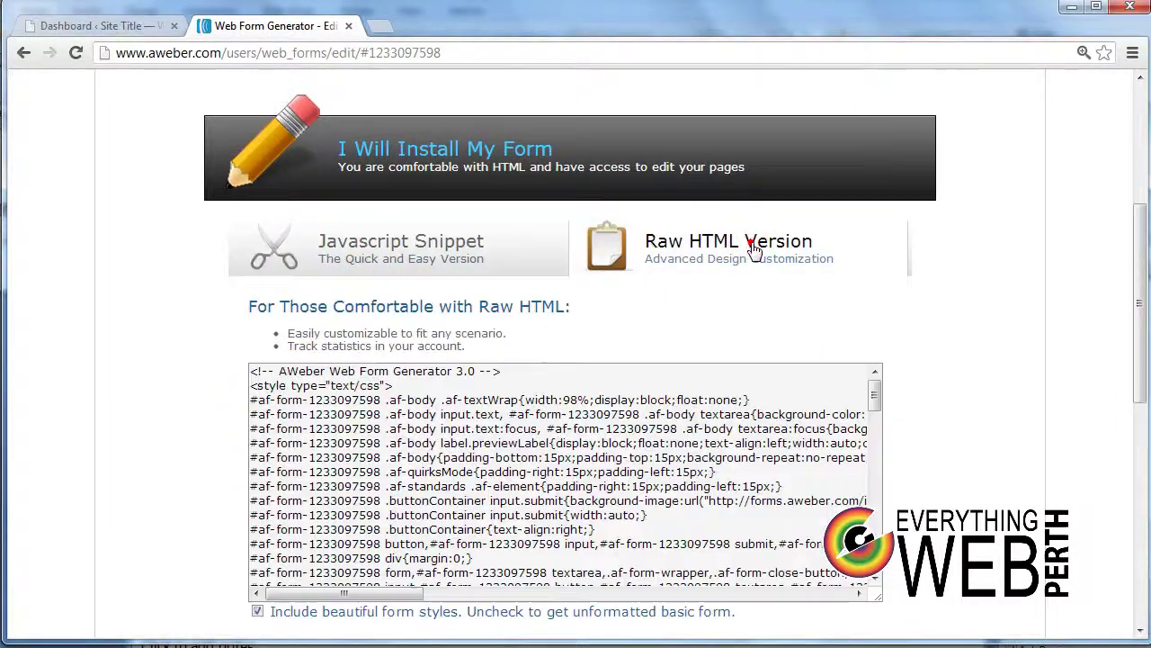
{"action": "left_click", "coordinate": [253, 369]}
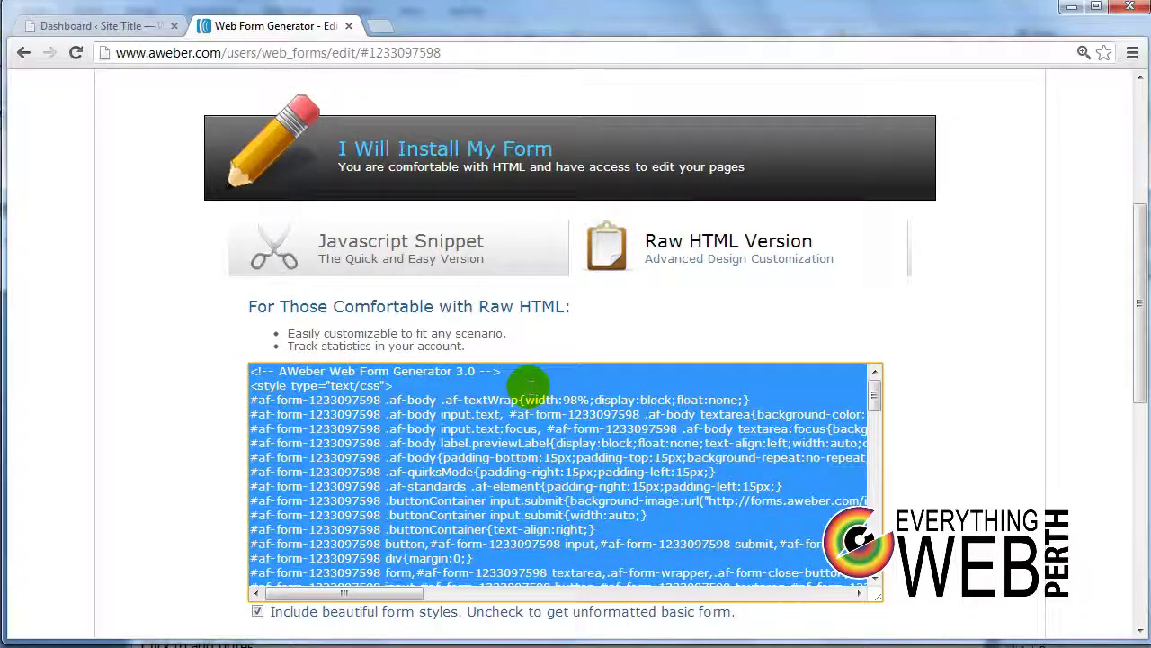